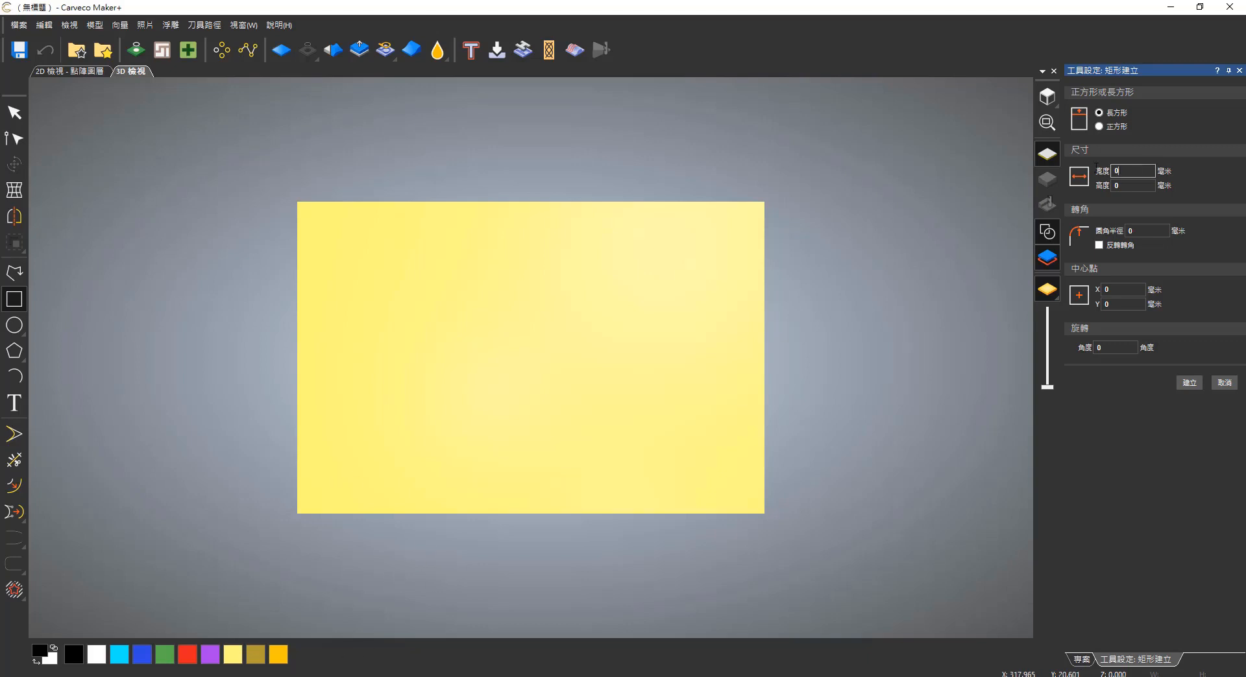
Create a 240 × 120 mm rectangle with a 12 mm corner radius, centred on the origin
text(240)
key(Tab)
text(1)
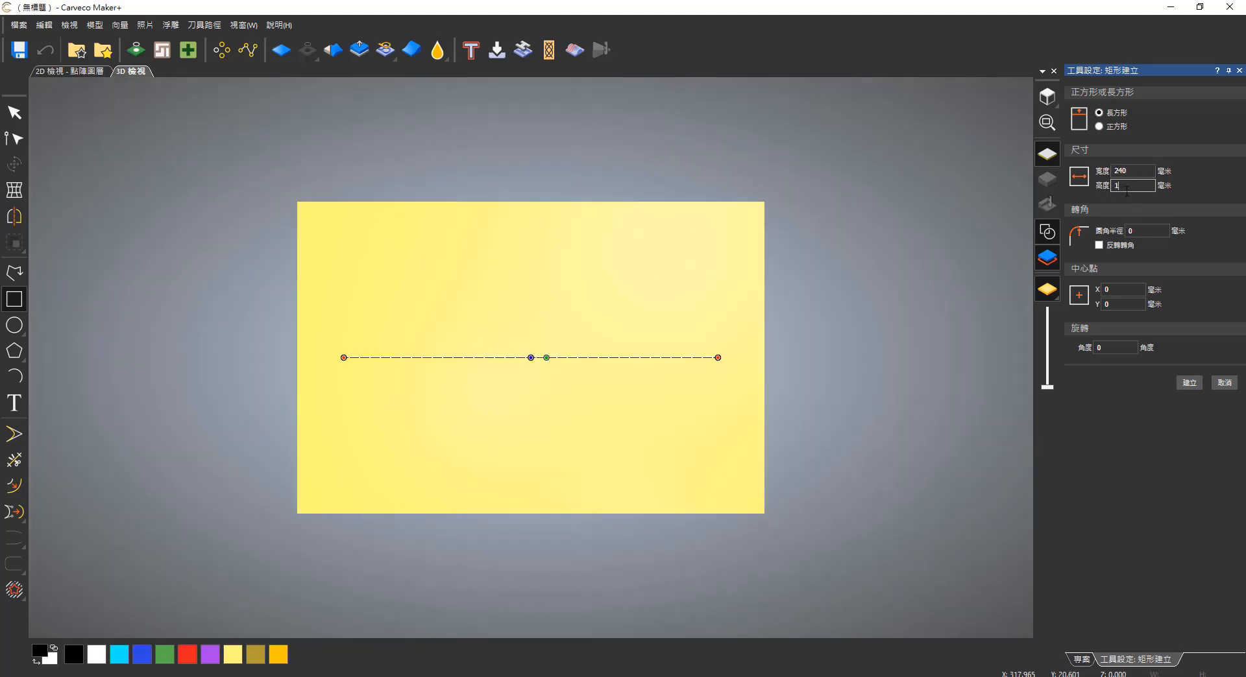
text(20)
key(Tab)
text(12)
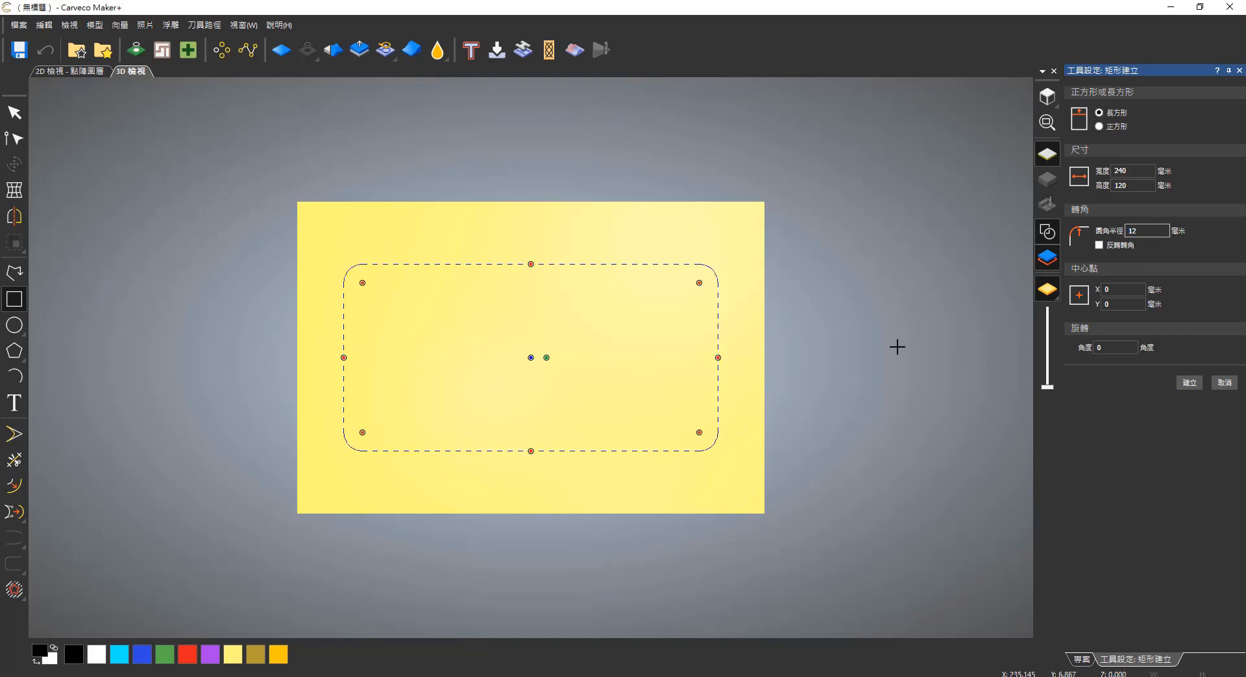
click(1190, 384)
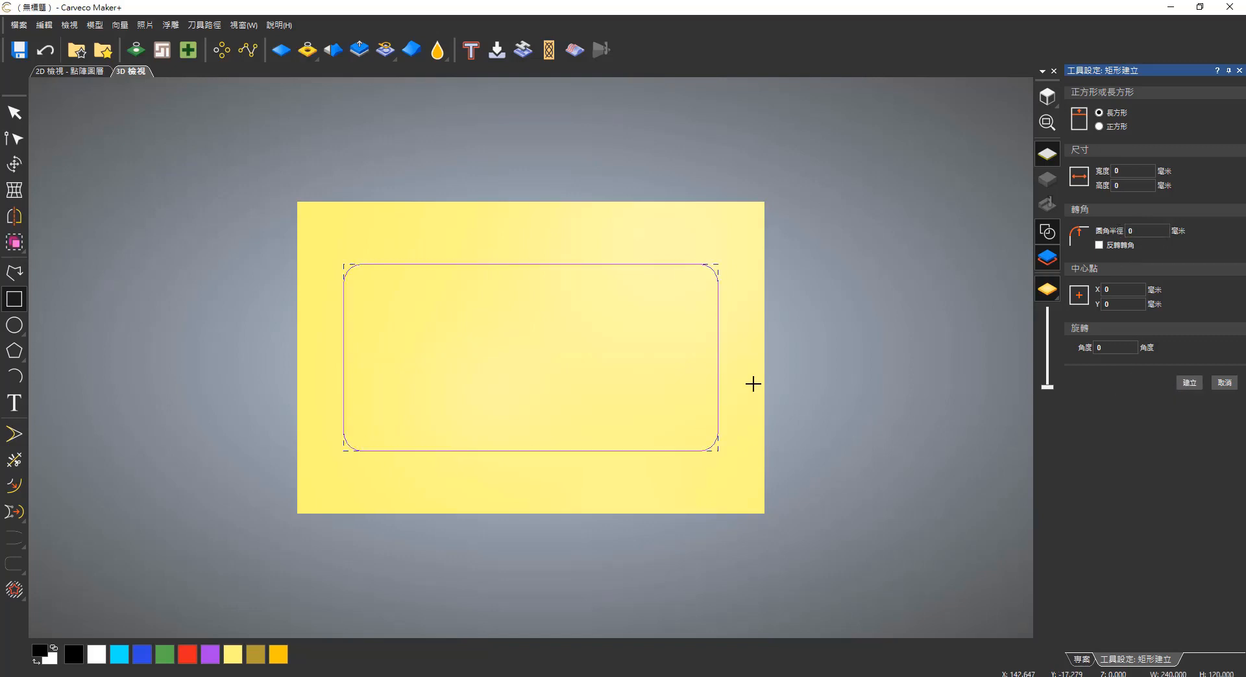
Create a 72 × 12 mm rectangle with a 2 mm corner radius, centred at X 0, Y 45 mm
text(72)
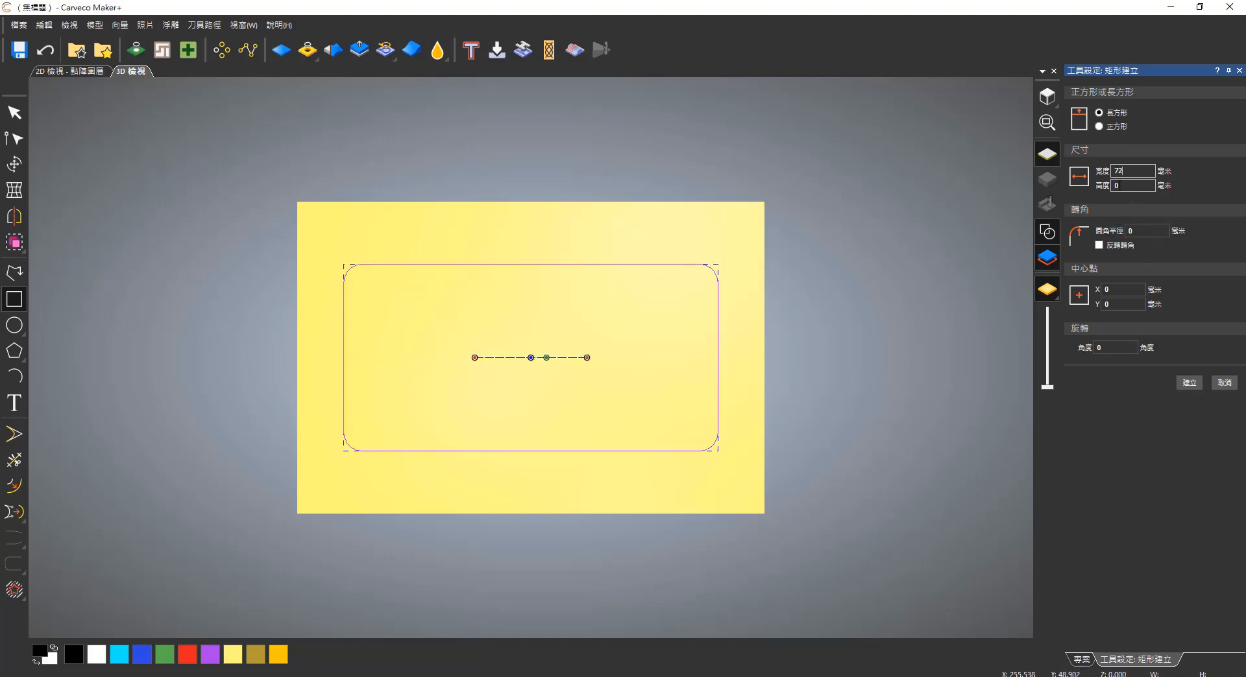
key(Tab)
text(12)
key(Tab)
text(2)
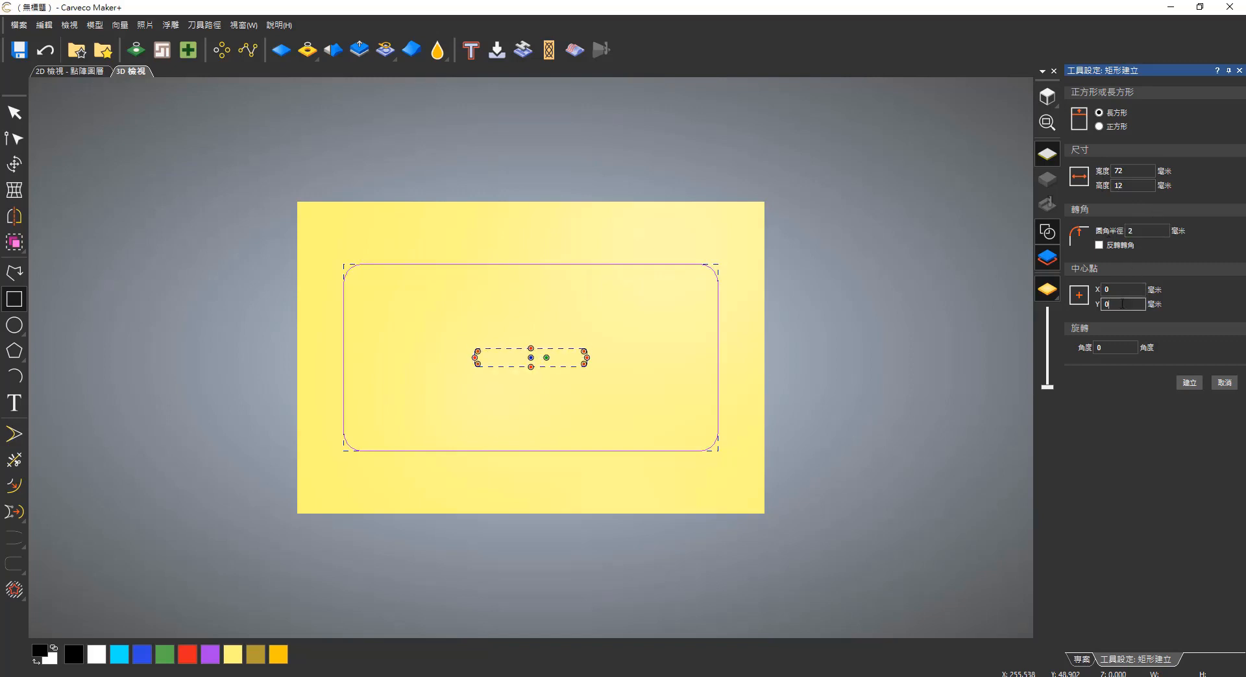
text(45)
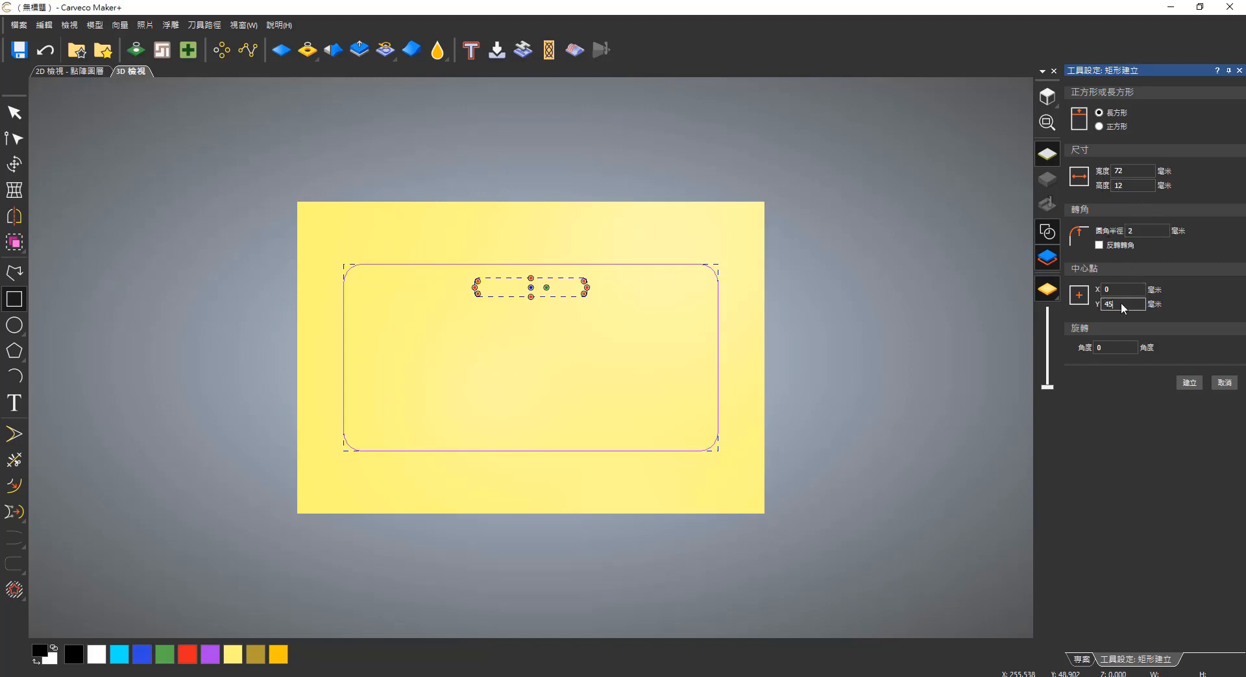
click(1182, 384)
Create a 9.2 × 6.1 mm rectangle with a 1 mm corner radius, centred at X 0, Y 45 mm
click(1121, 170)
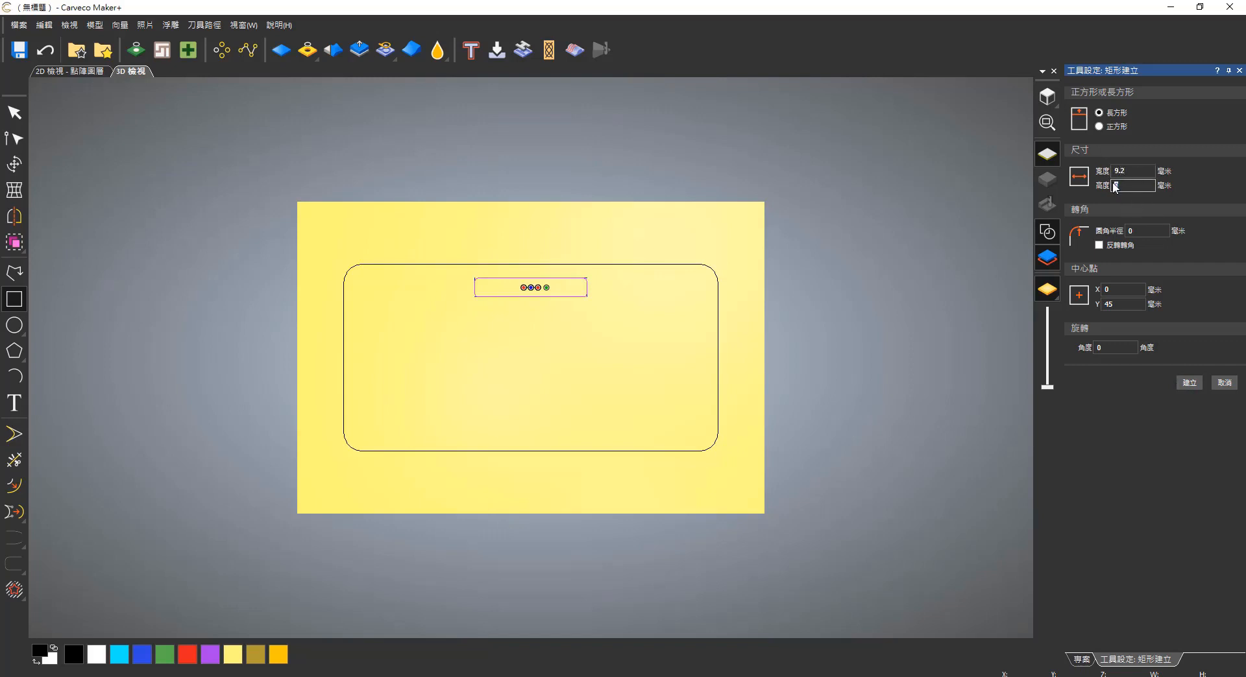
text(6.1)
text(1)
scroll(532, 314, up, 1)
scroll(532, 314, up, 1)
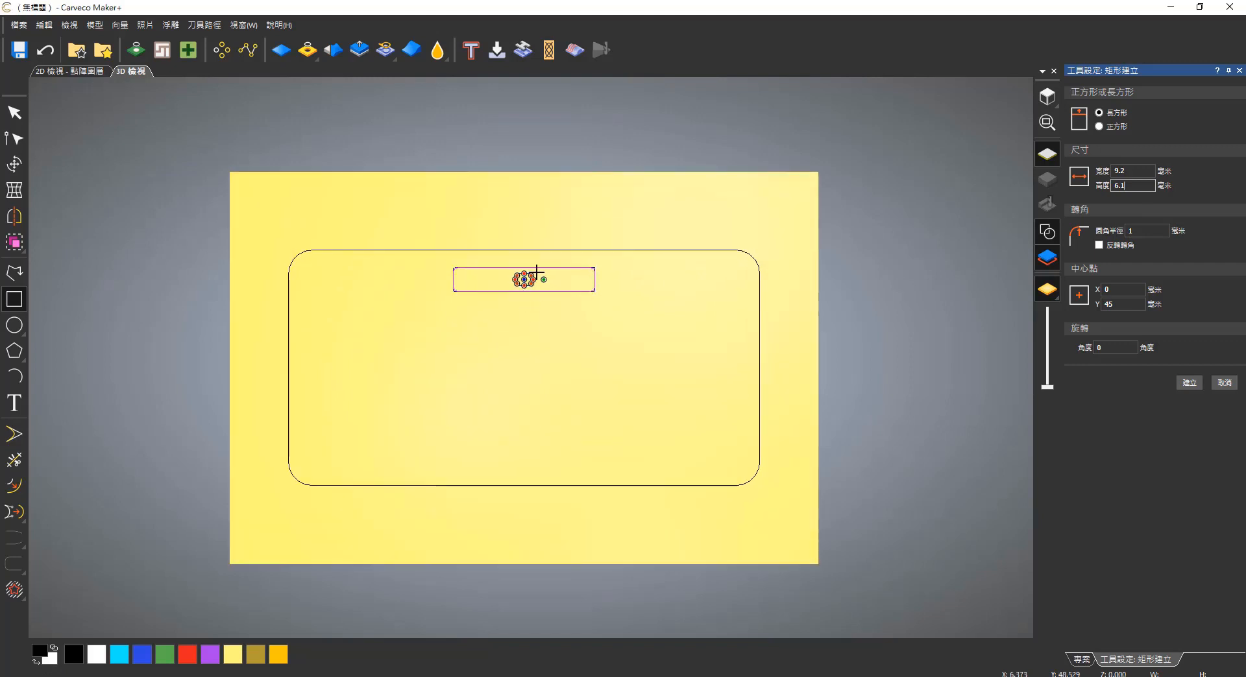
click(1190, 384)
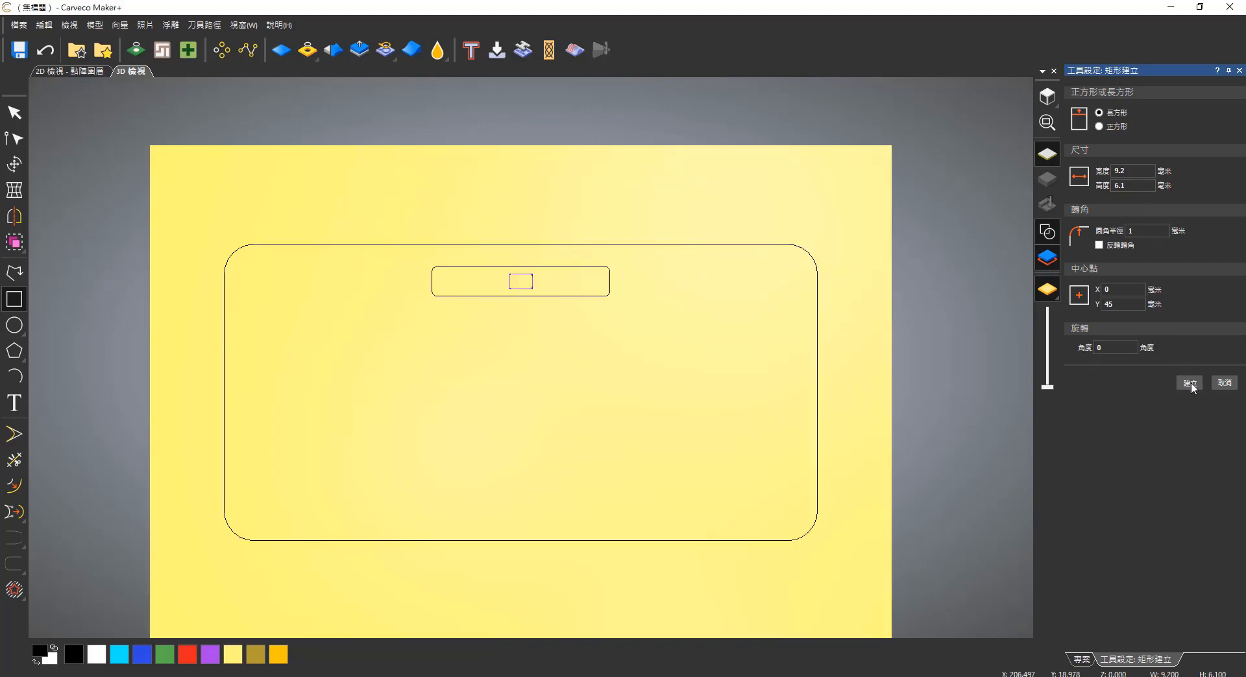
Create a 220 × 66 mm rounded slot with a 33 mm corner radius, centred at X 0, Y -17 mm, and finish rectangle creation
text(220)
key(Tab)
text(66)
key(Tab)
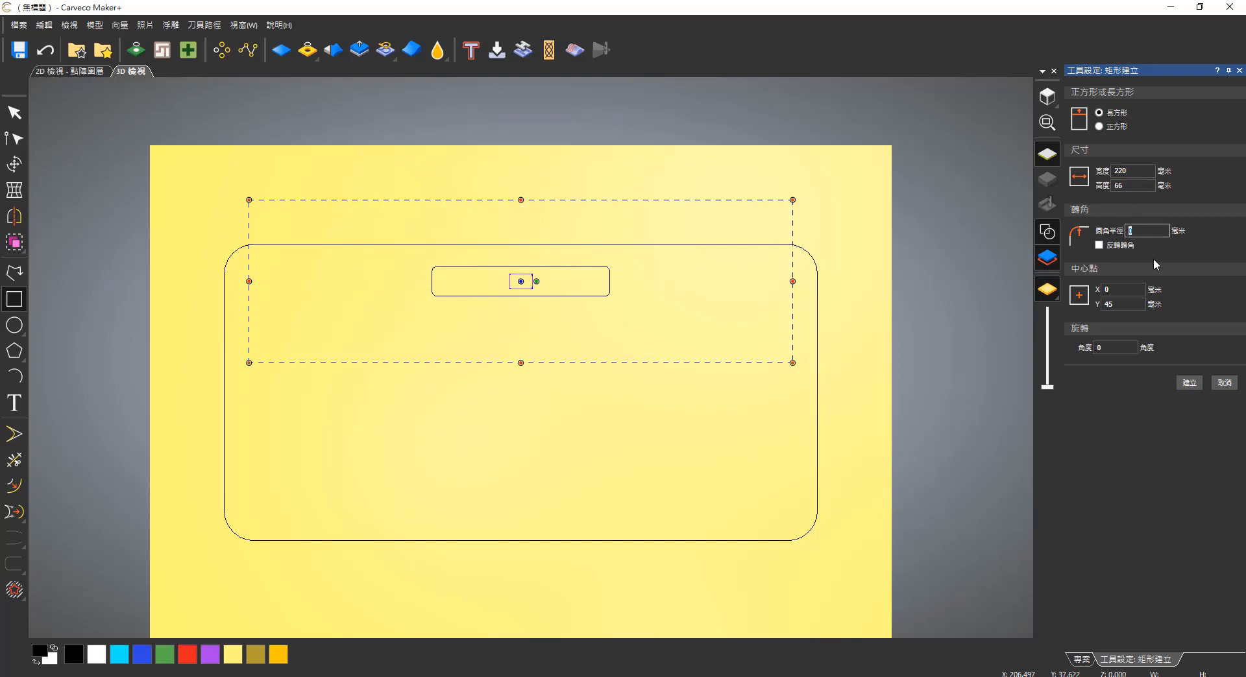
text(33)
click(1140, 304)
text(-17)
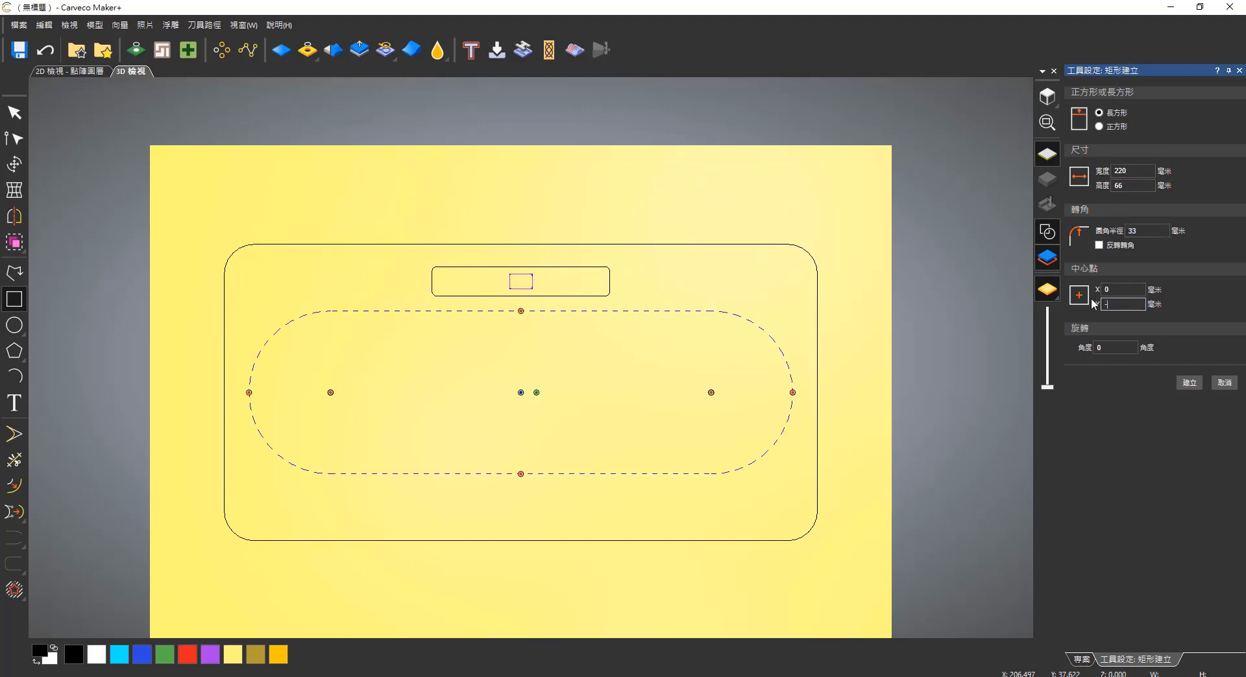
click(1190, 382)
click(893, 388)
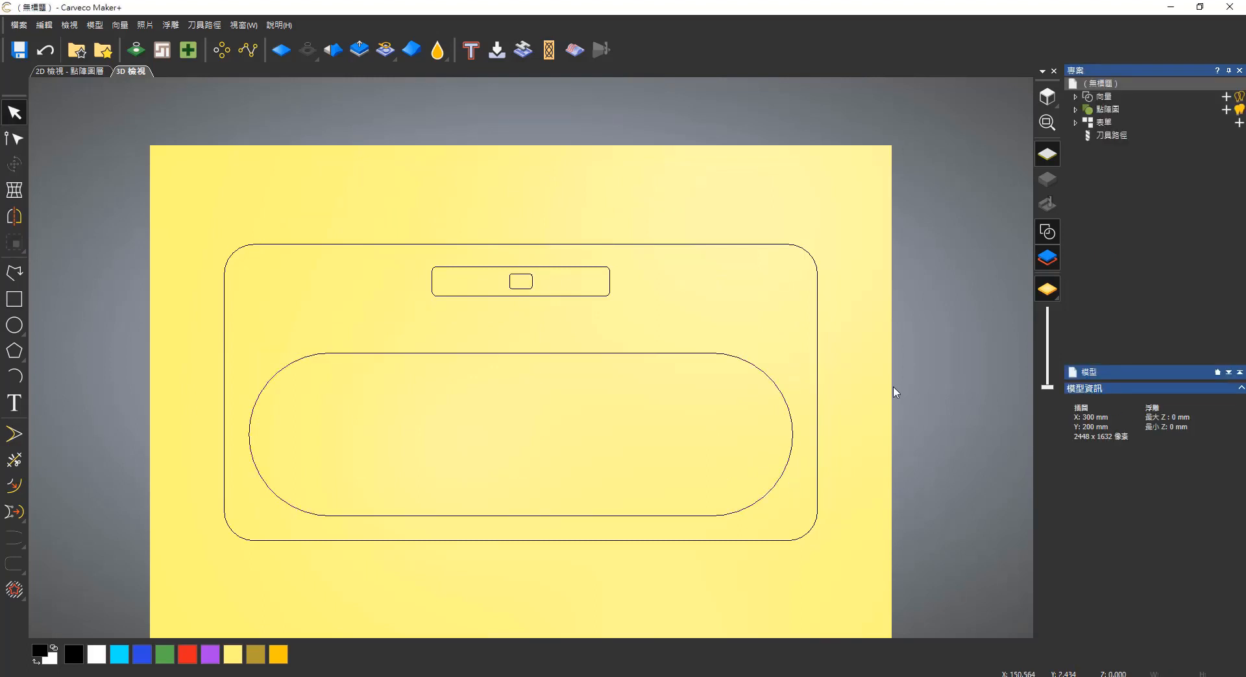
Add the vector text "A" inside the large rounded slot, using the Art Script font at a size of 30 mm
scroll(726, 388, down, 2)
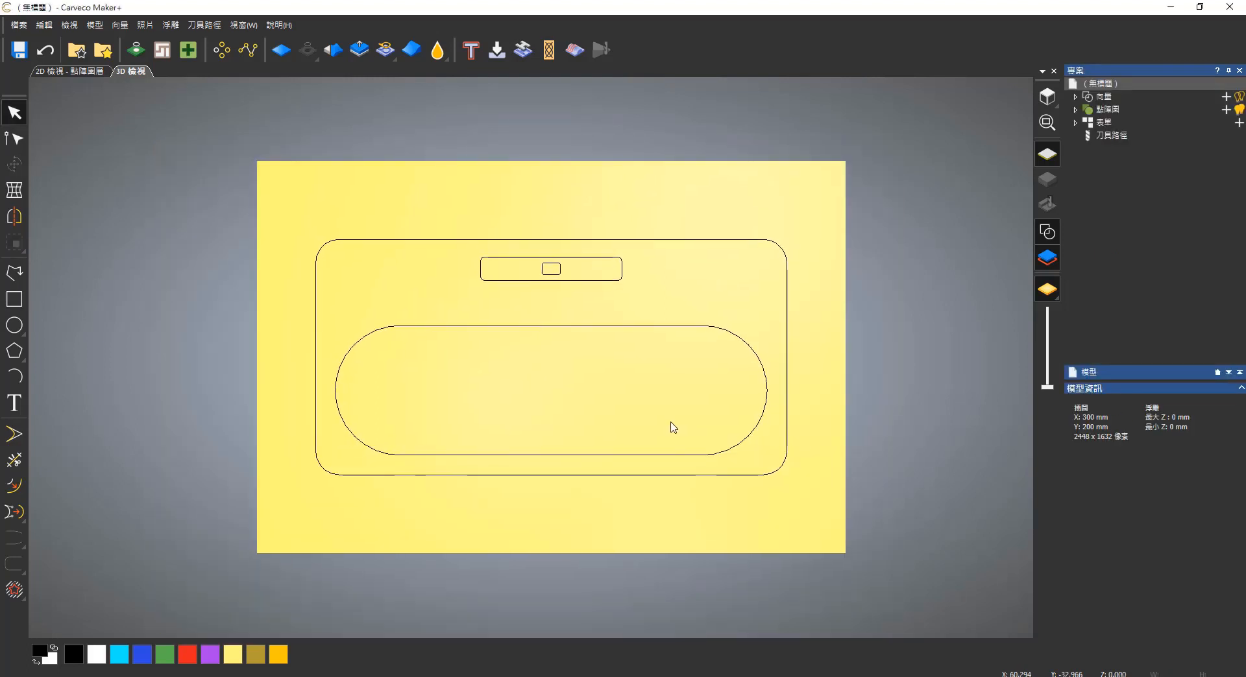
click(14, 403)
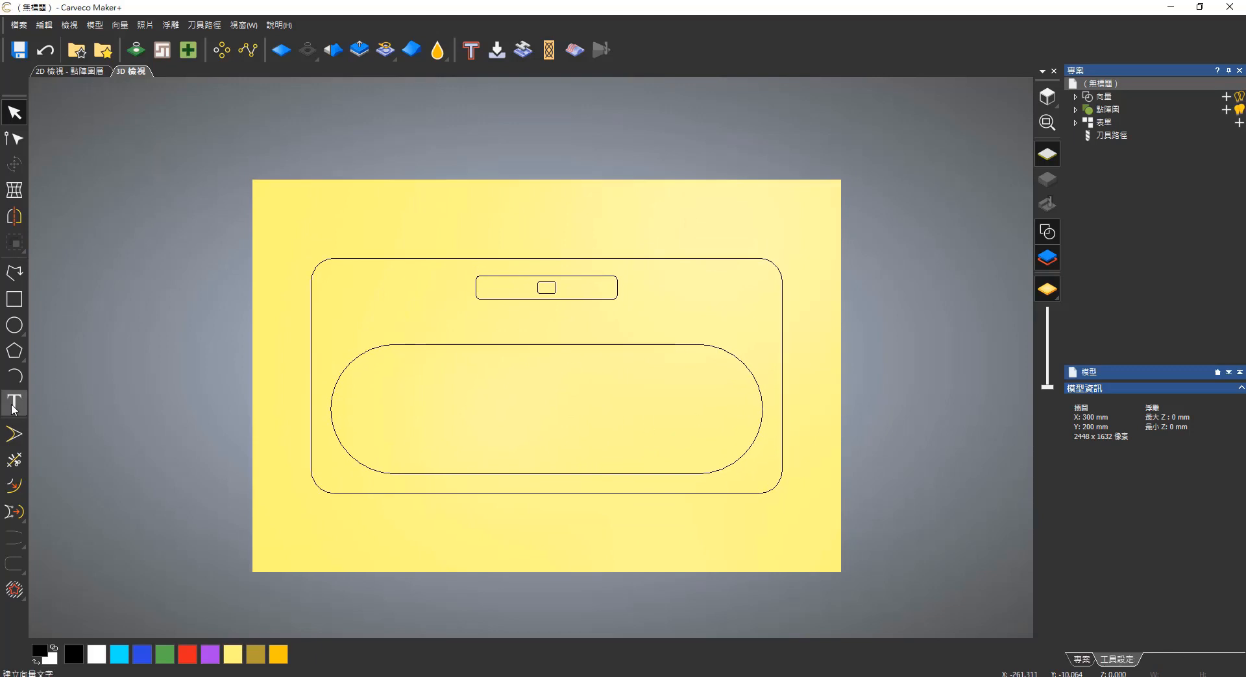
drag(1116, 170, 1090, 168)
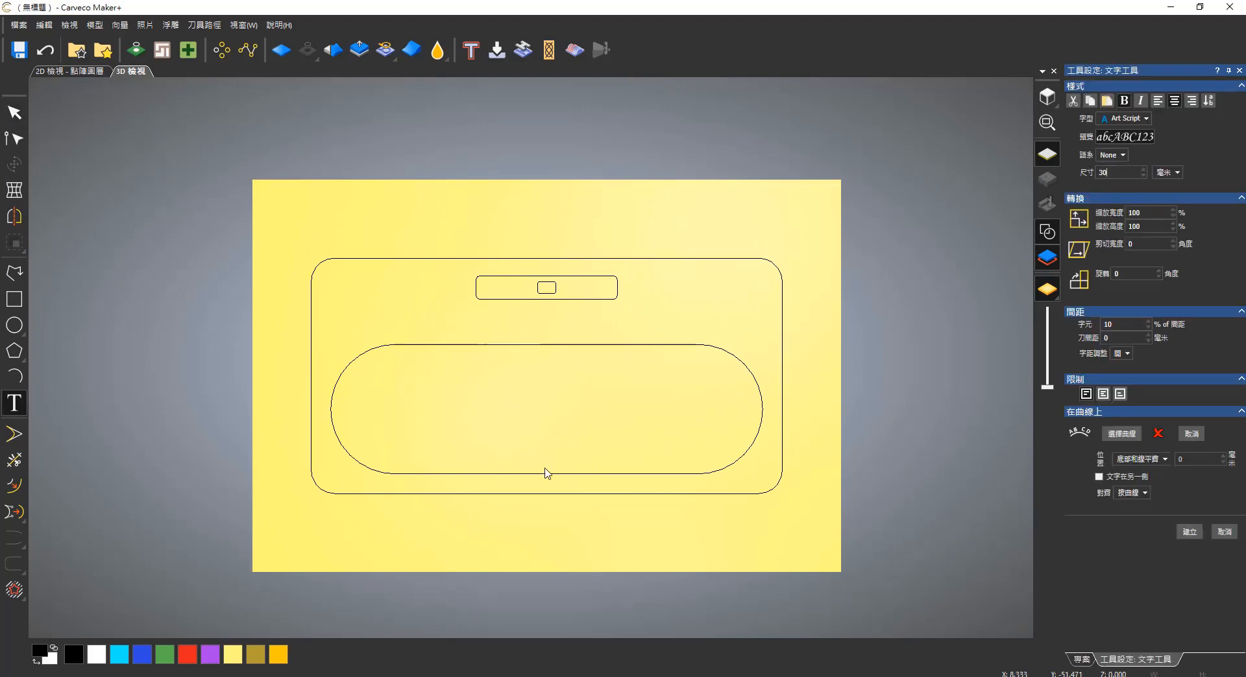
click(504, 438)
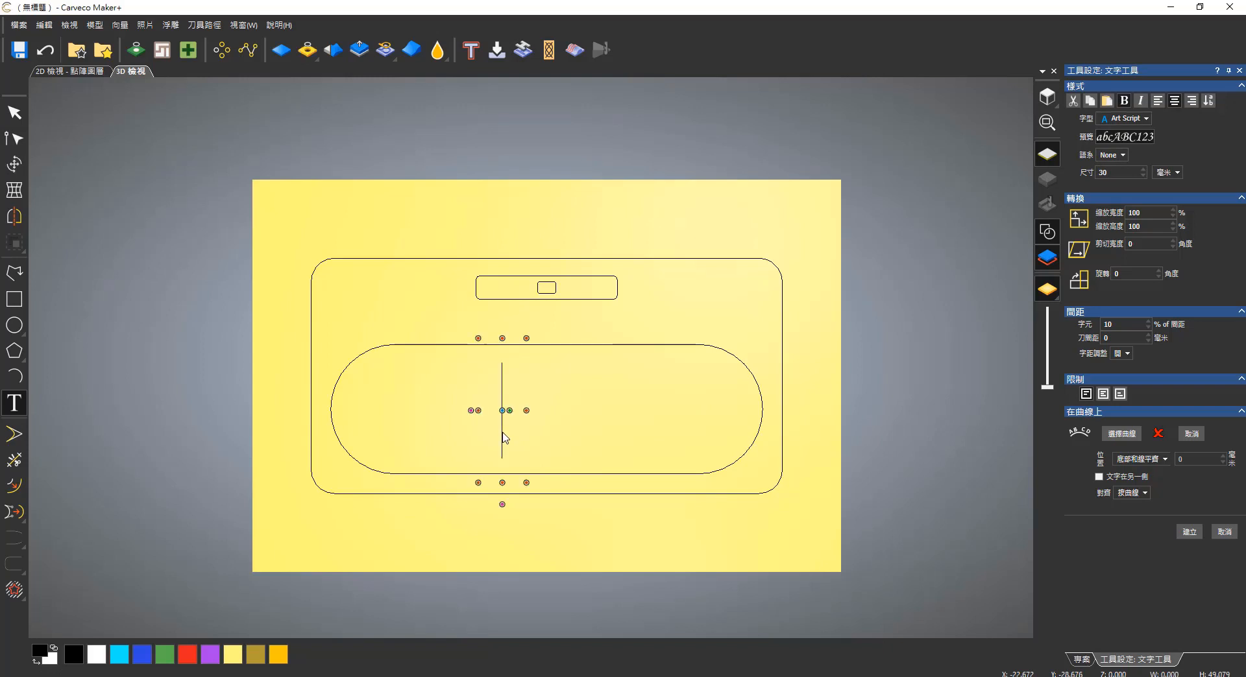
text(A)
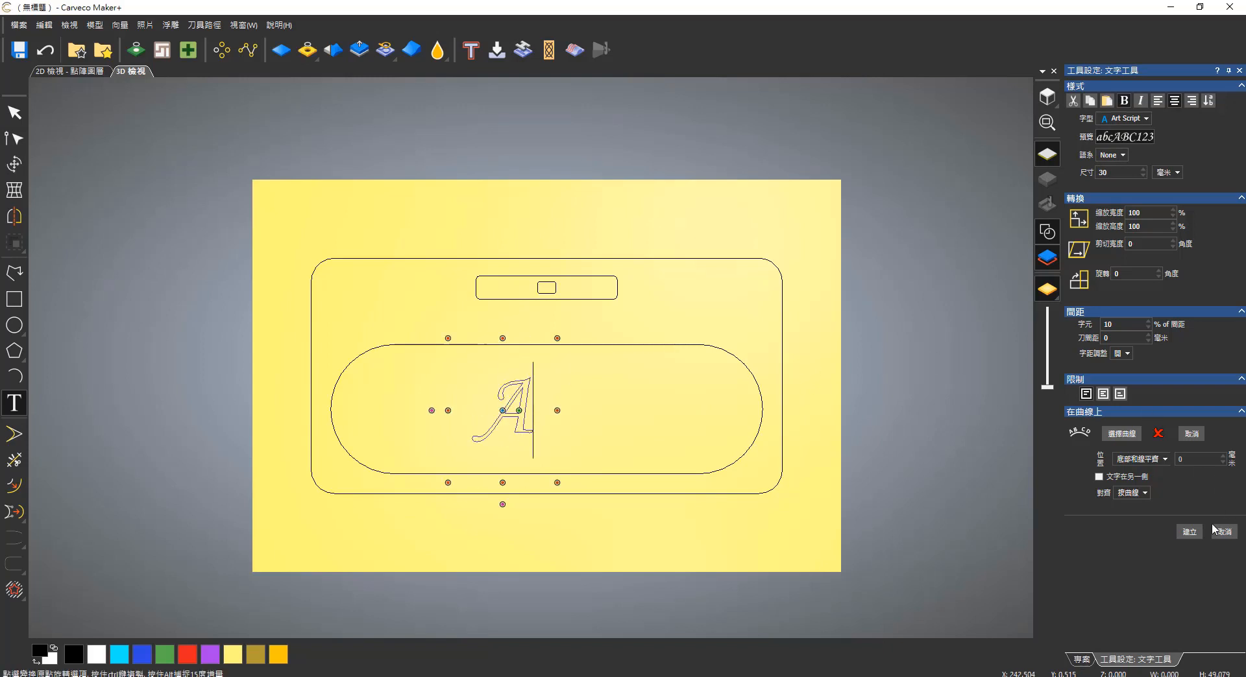
click(1189, 532)
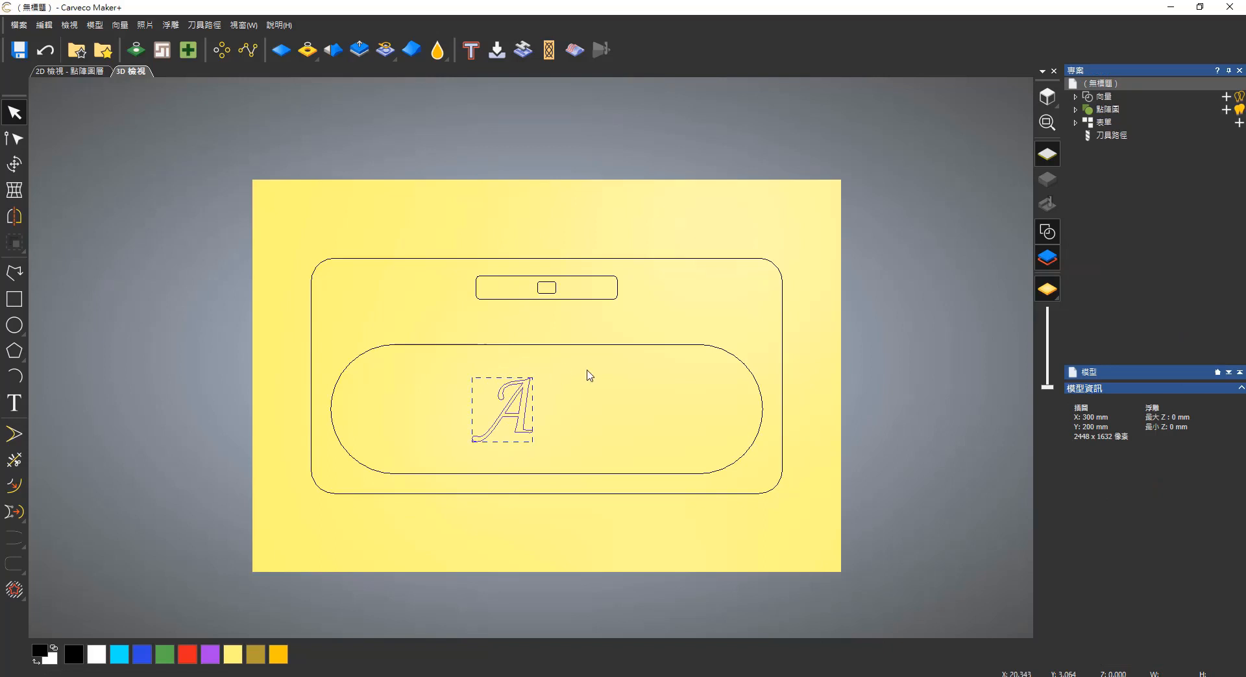
Align the letter A vertically and horizontally to the centre of the large rounded slot
click(564, 380)
click(521, 399)
click(501, 347)
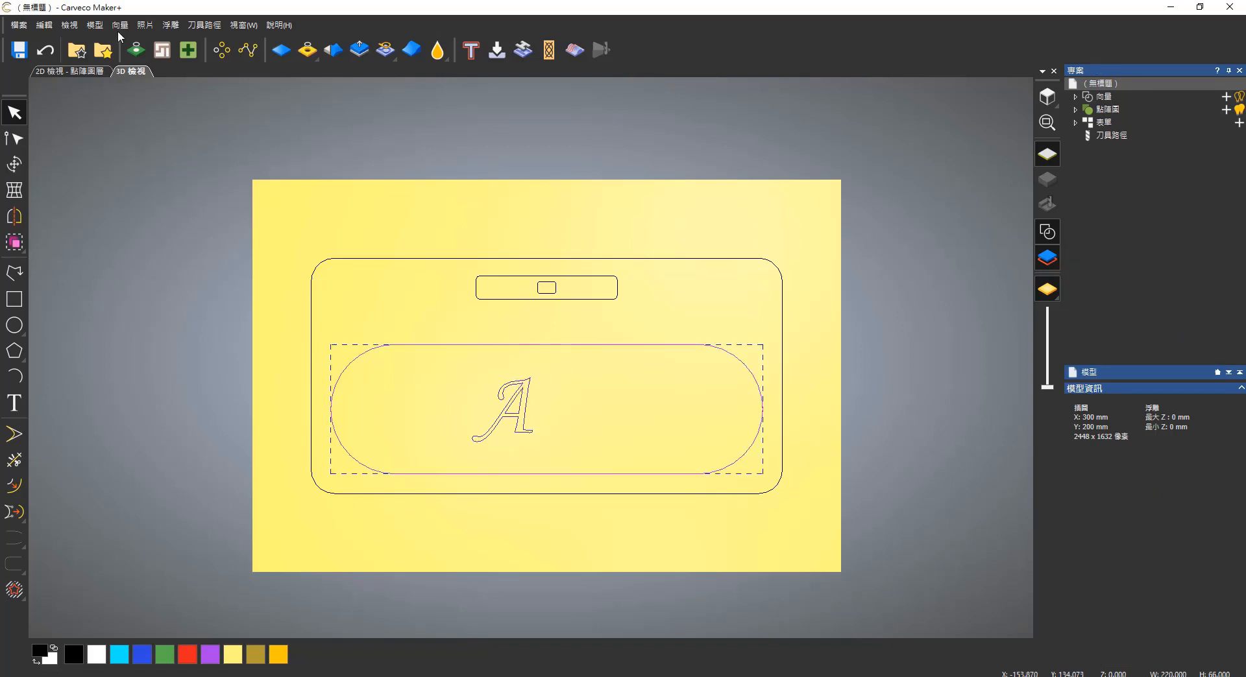
click(119, 26)
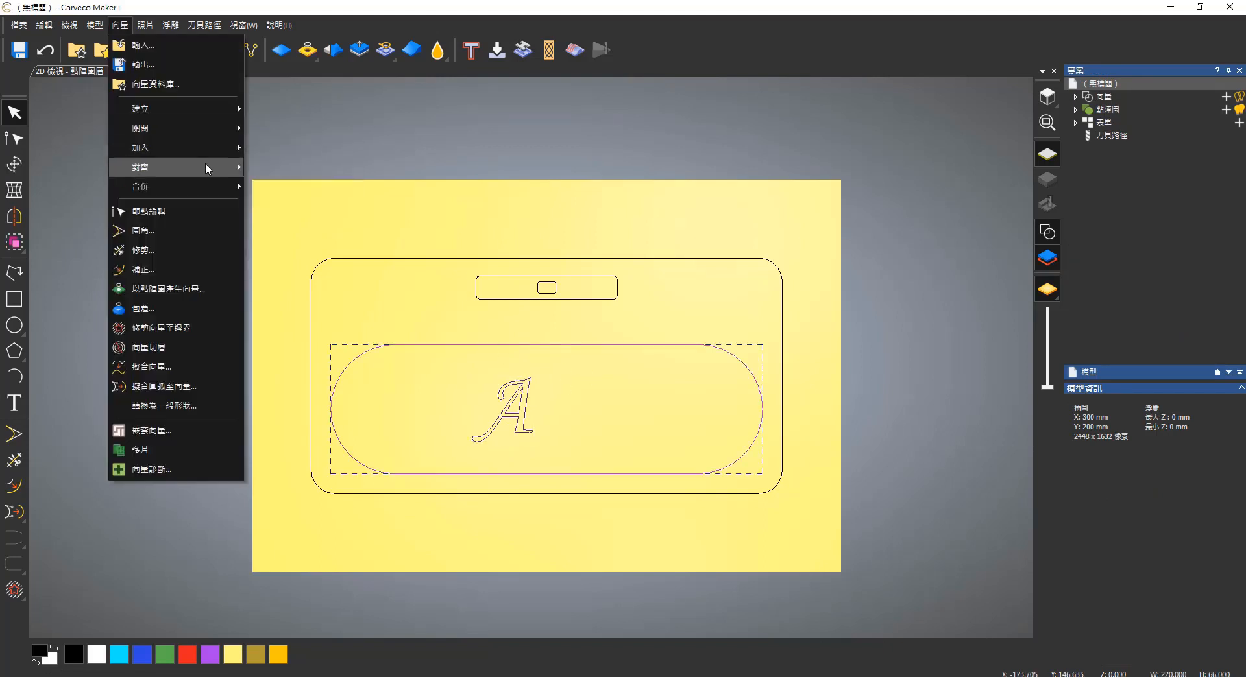
mouse_move(205, 165)
click(283, 251)
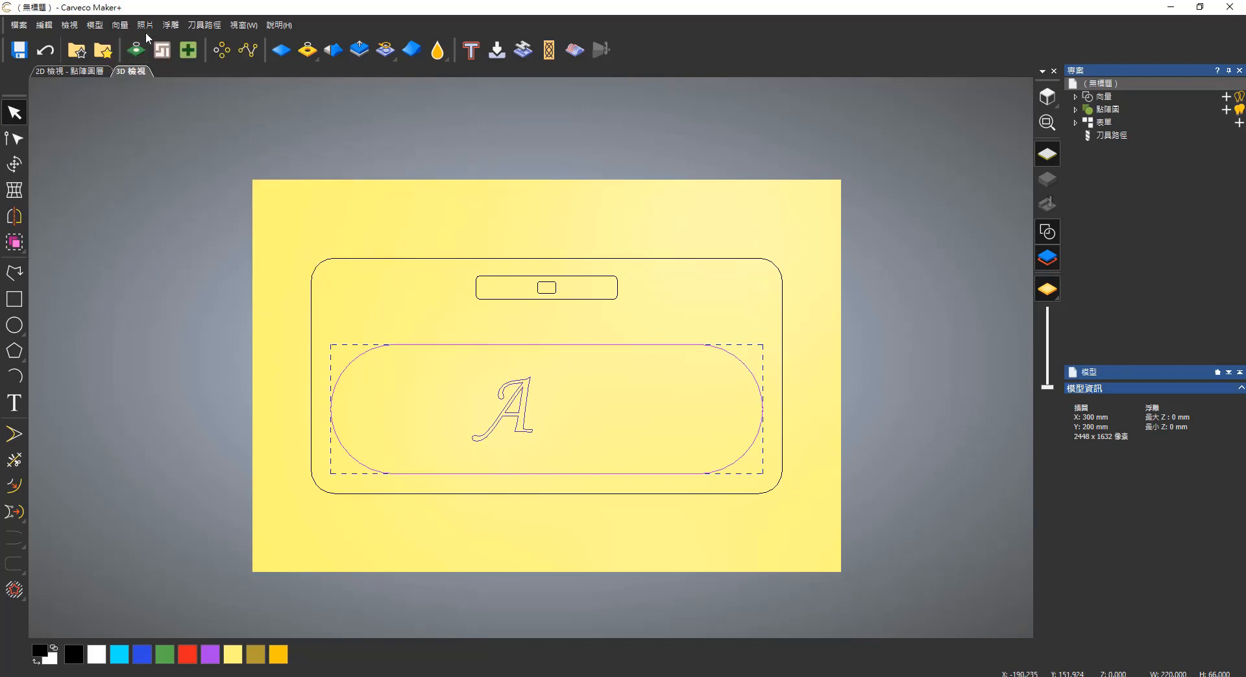
click(120, 26)
mouse_move(178, 170)
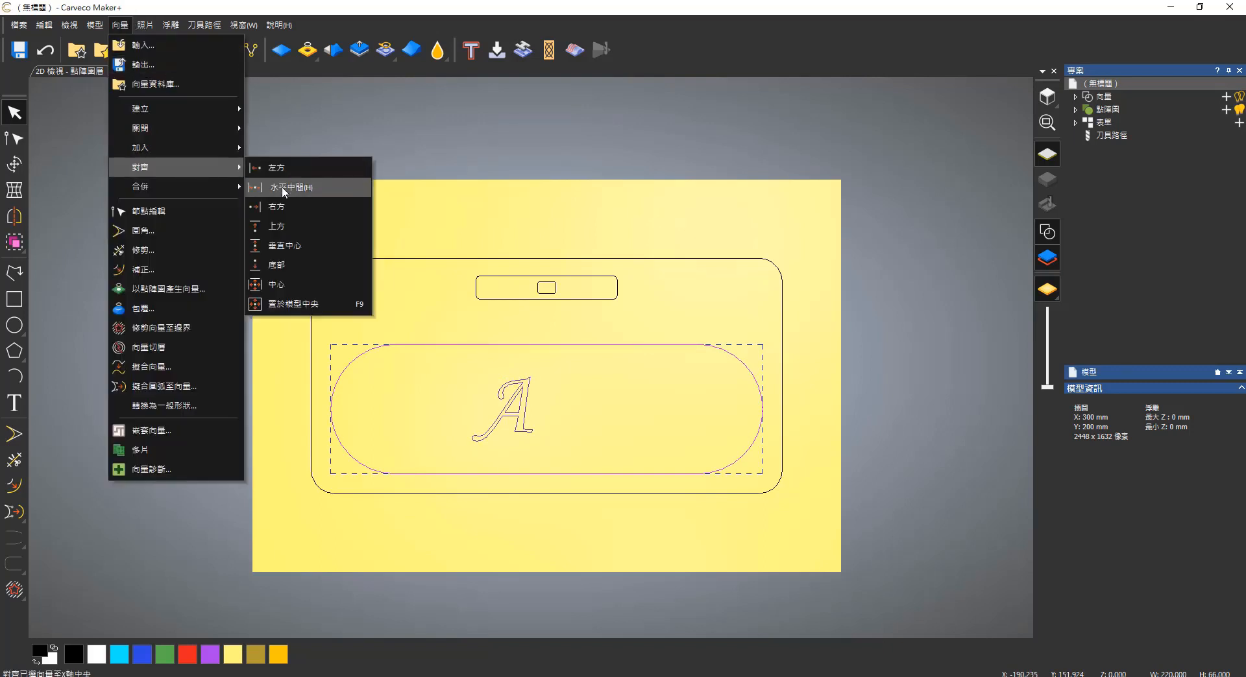
click(284, 189)
click(837, 364)
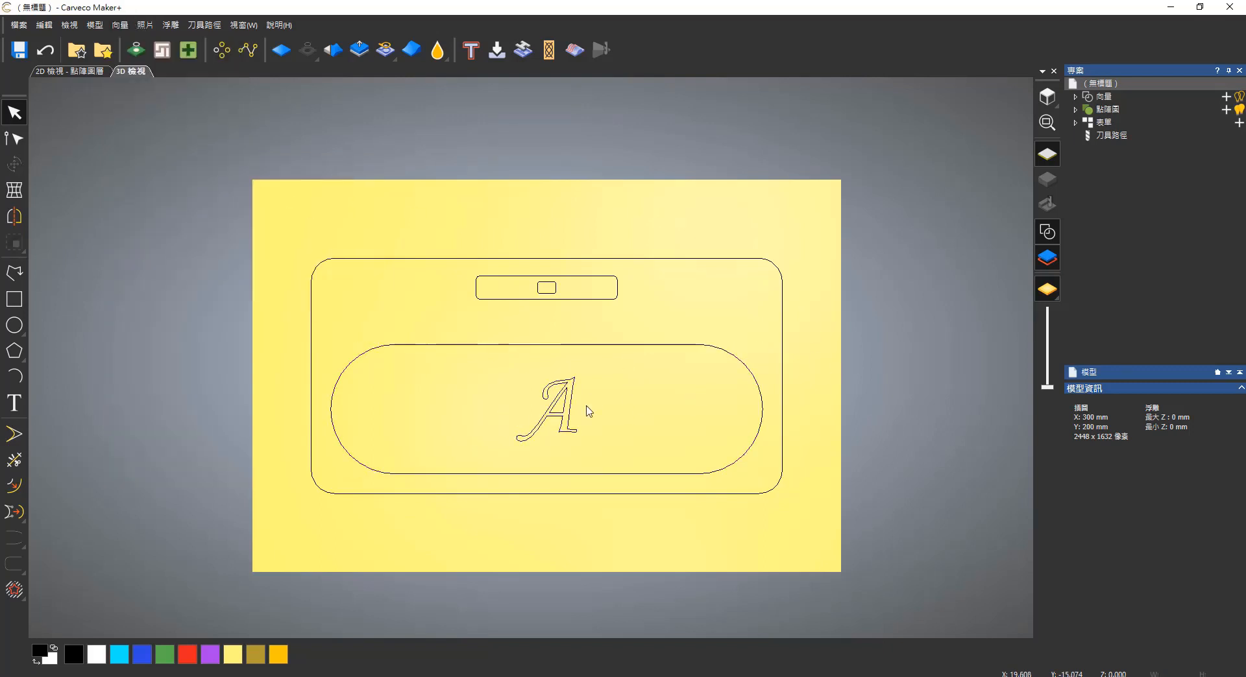
Start an outside profile toolpath on the 240 × 120 mm outer rectangle and define the material thickness as 30 mm
click(783, 291)
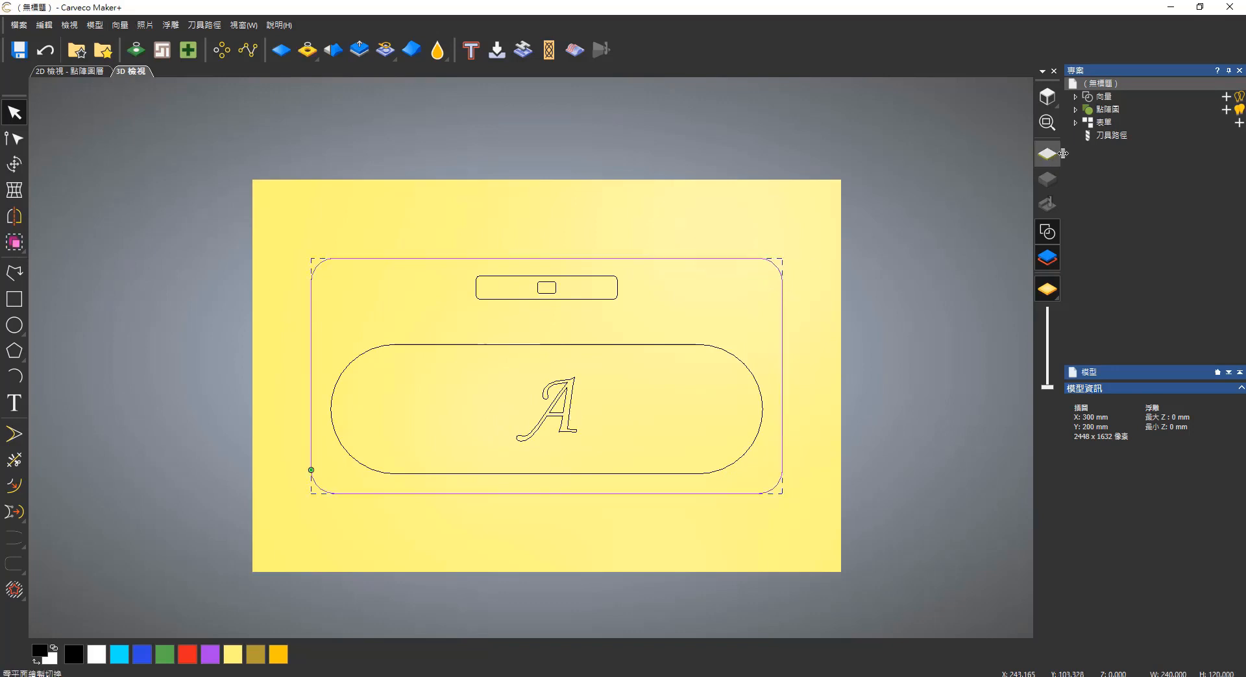
click(1106, 136)
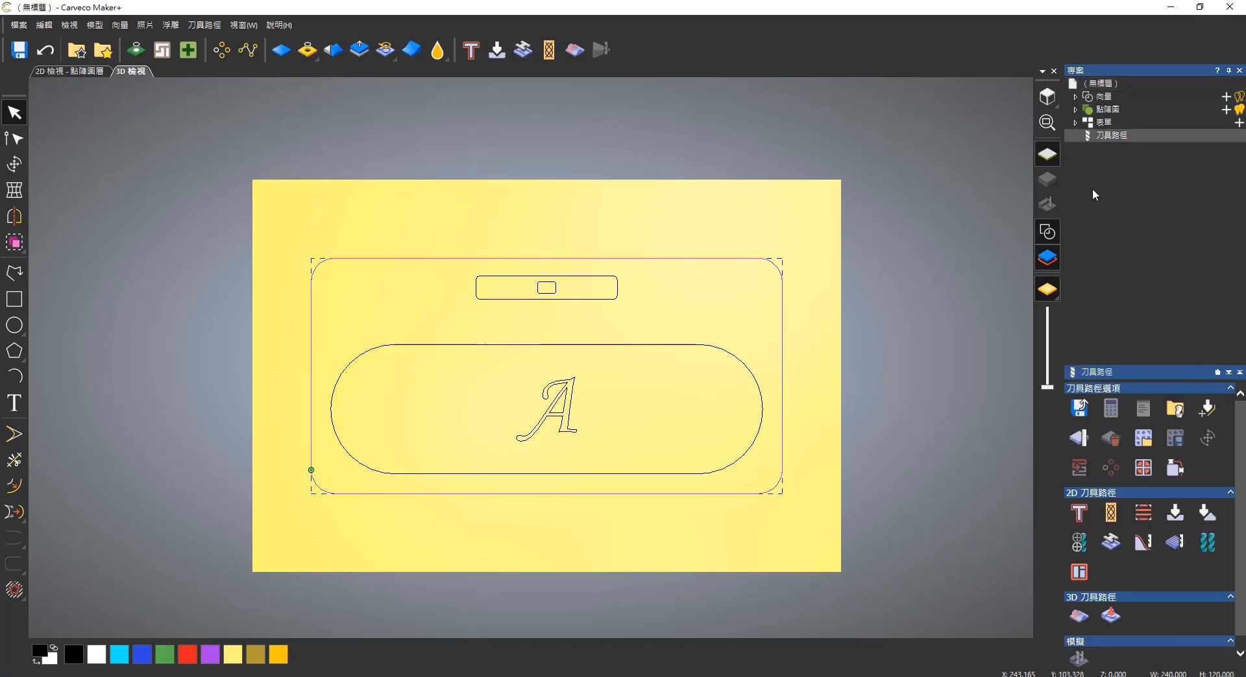
click(1078, 517)
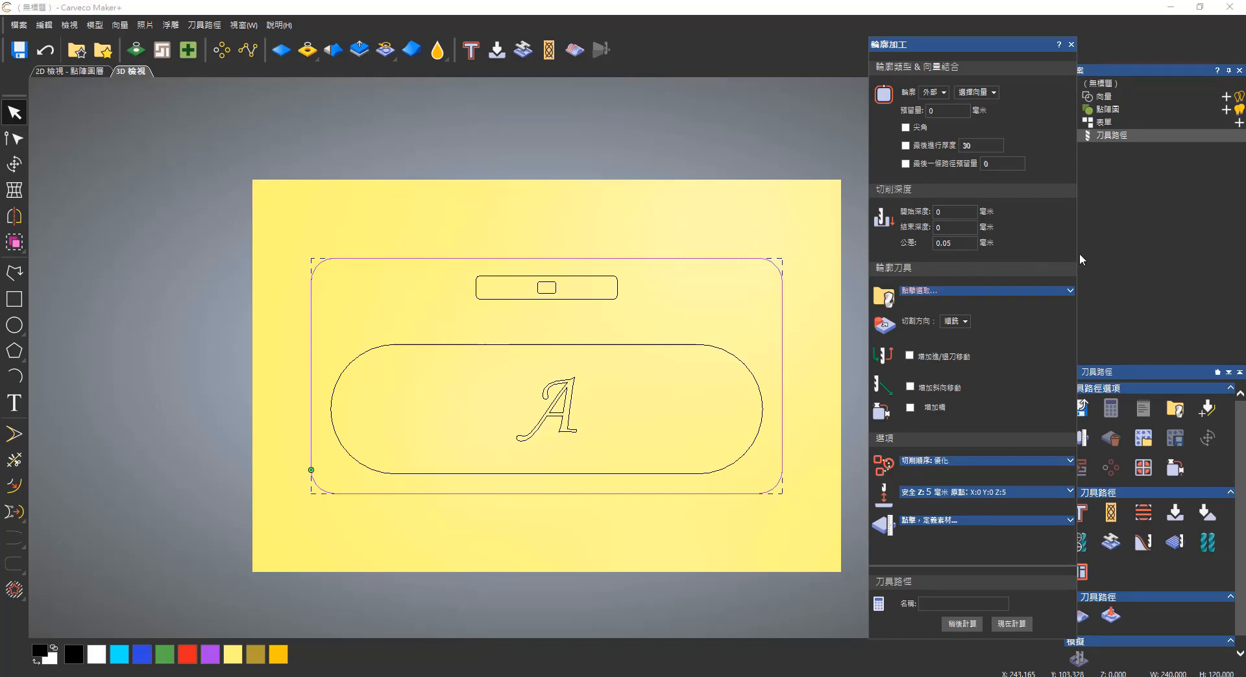
click(935, 521)
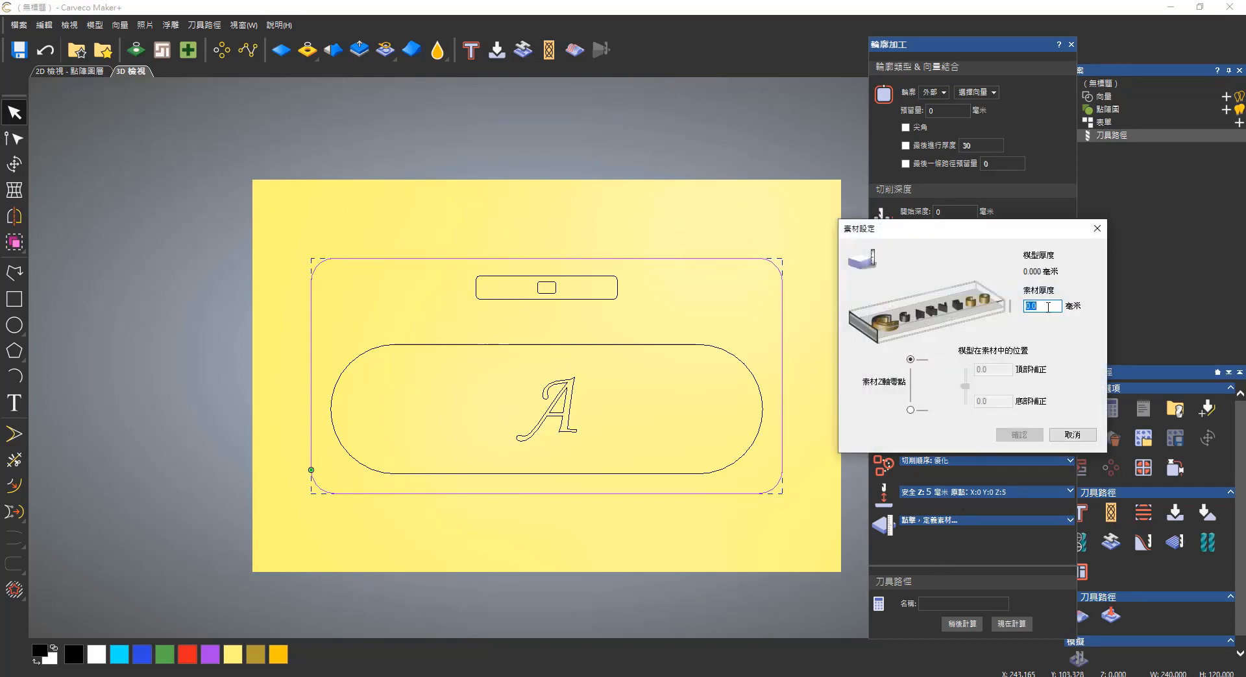
text(30)
click(1019, 435)
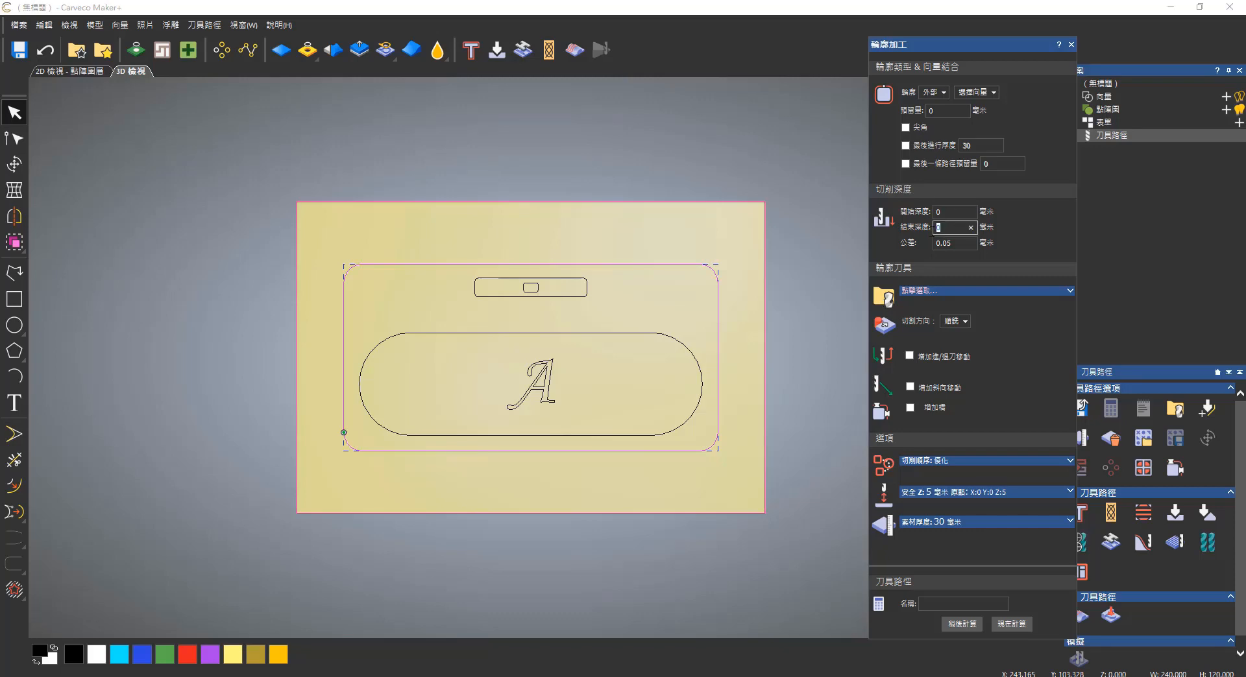
Calculate the outer rectangle's profile toolpath with a 30 mm end depth and the End Mill 10 mm wood or plastic tool
click(963, 290)
click(507, 362)
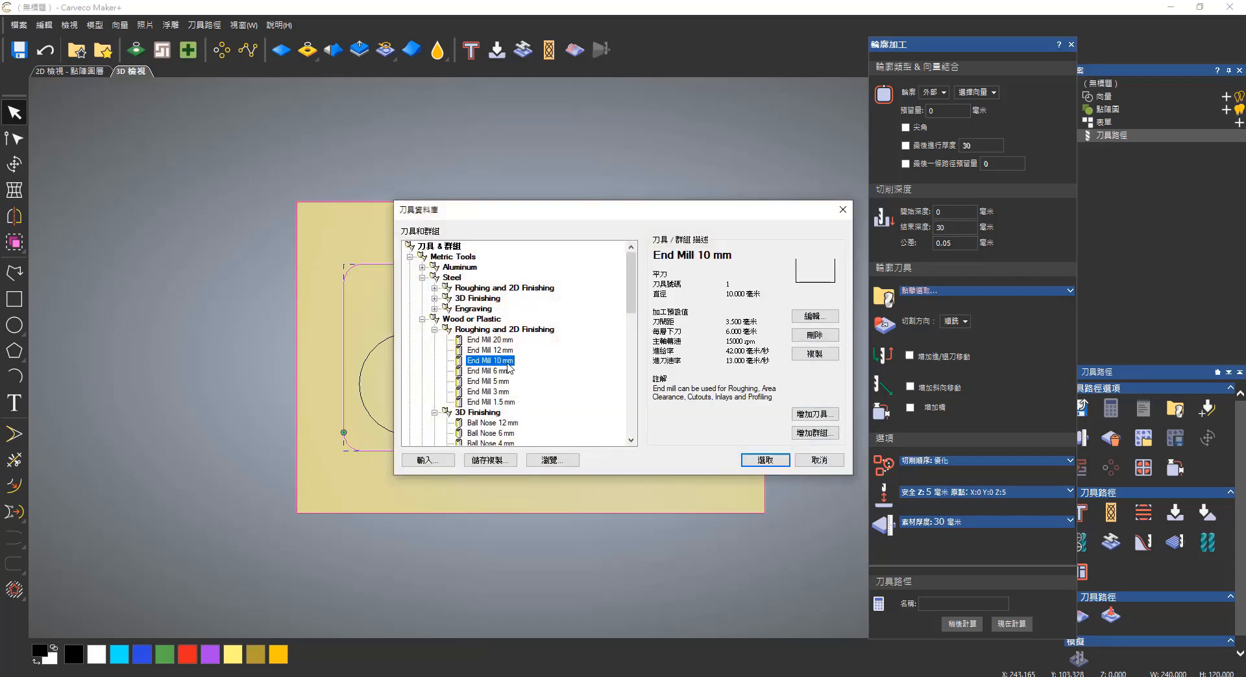
click(765, 460)
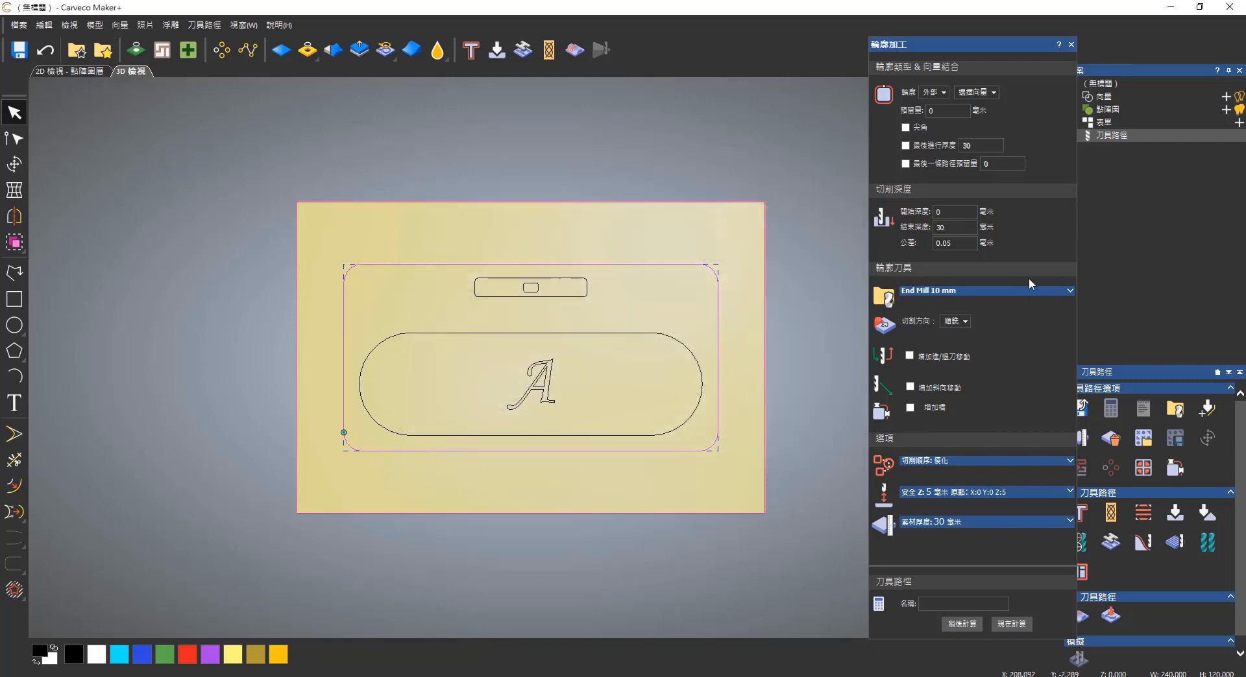
click(1020, 629)
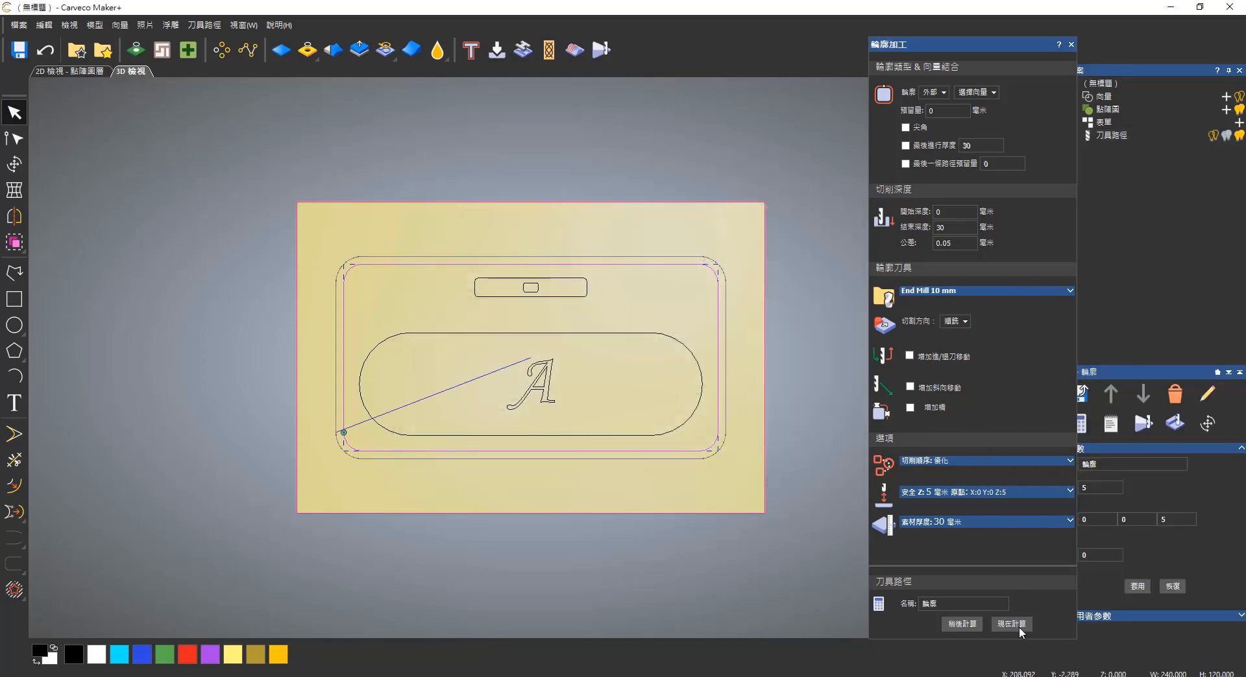
click(1071, 44)
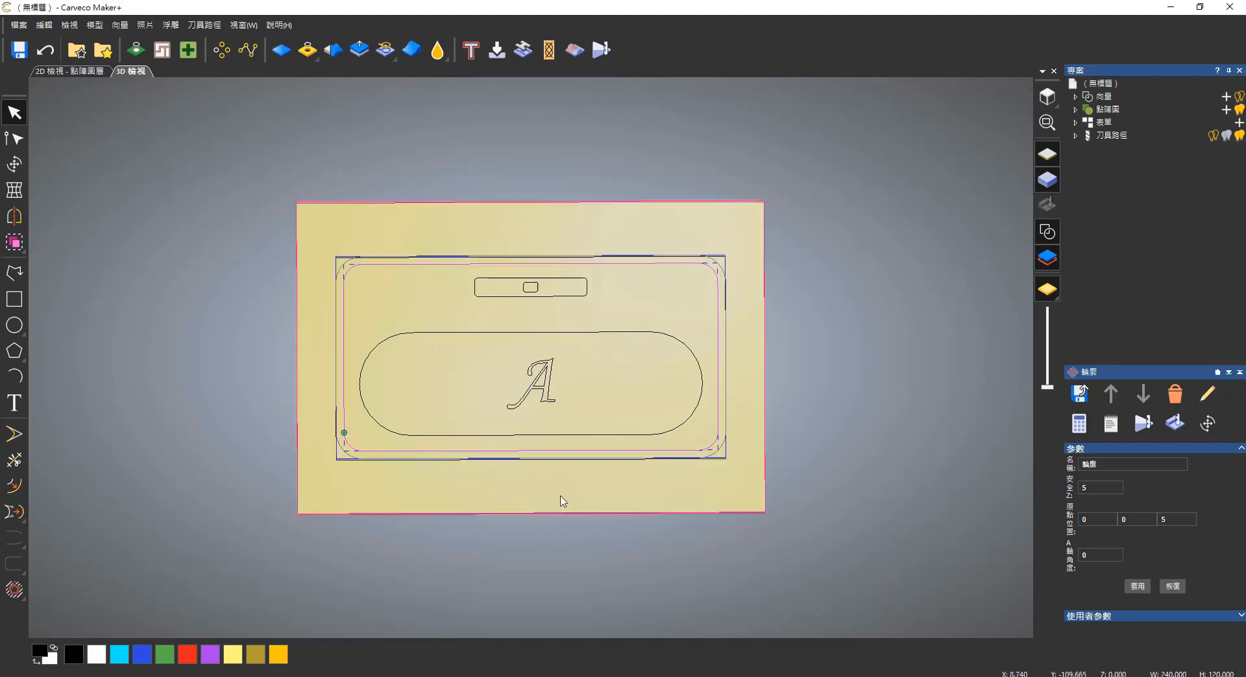
drag(561, 500, 597, 500)
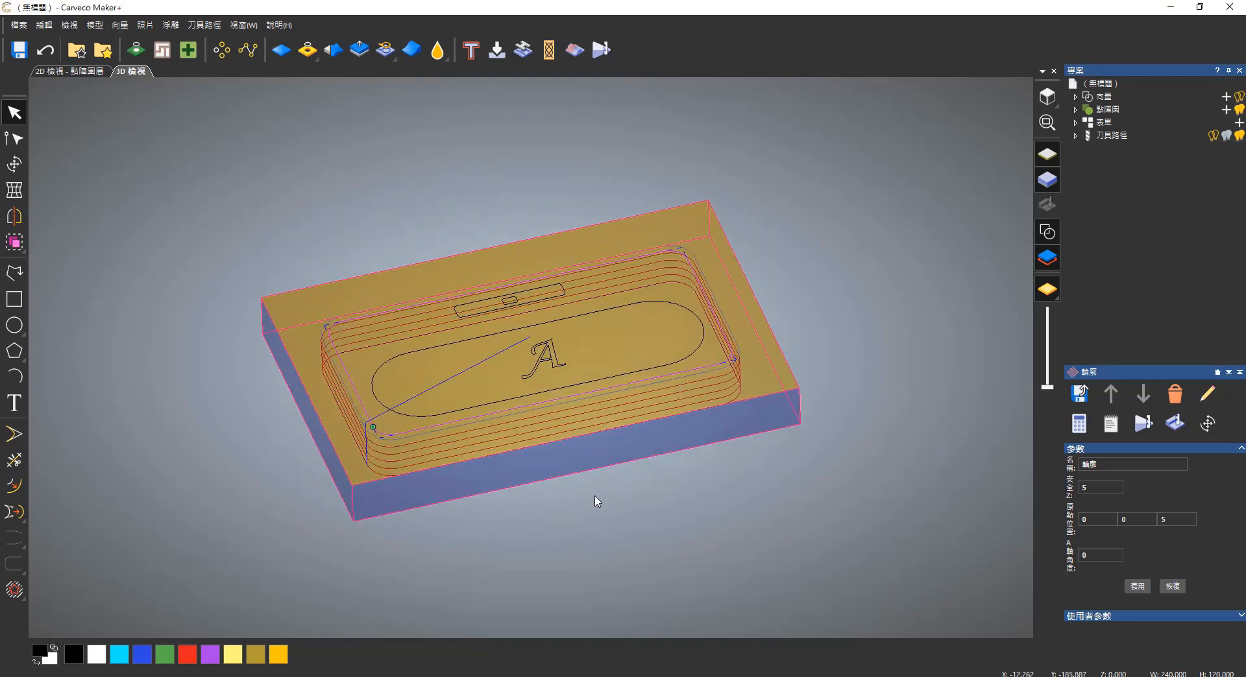
Simulate the outer rectangle's profile toolpath on the whole material block and inspect the cut from a closer angle
click(1109, 136)
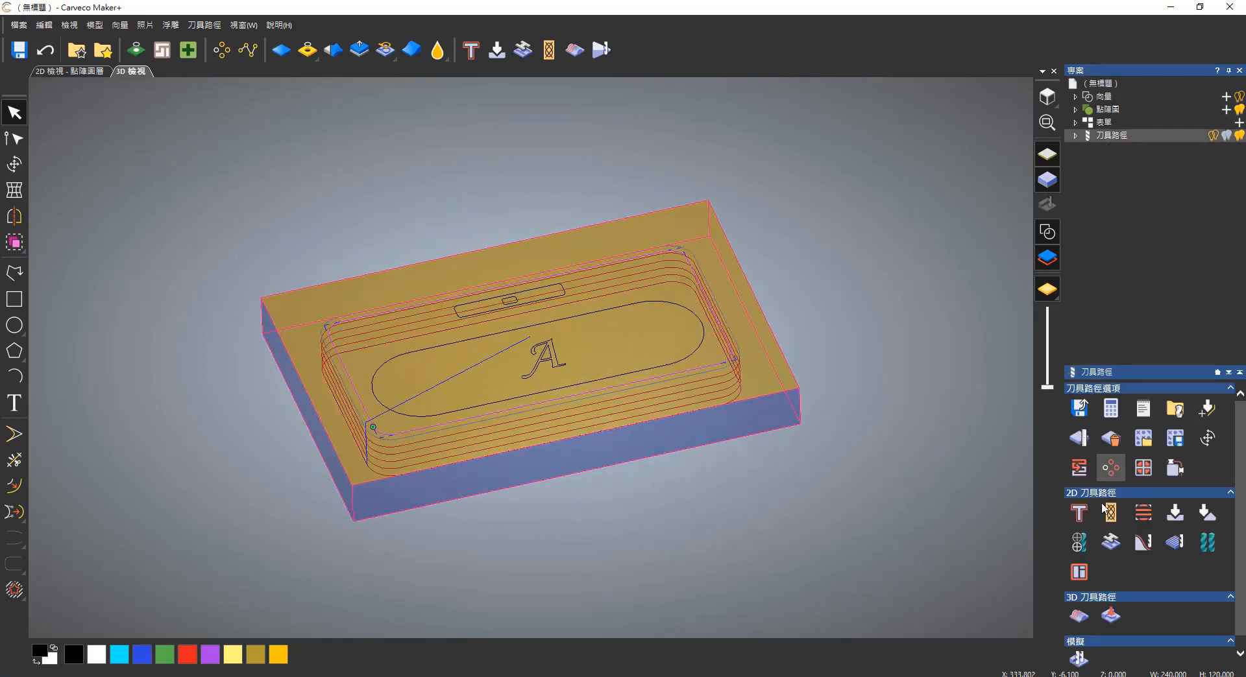
scroll(1216, 569, down, 1)
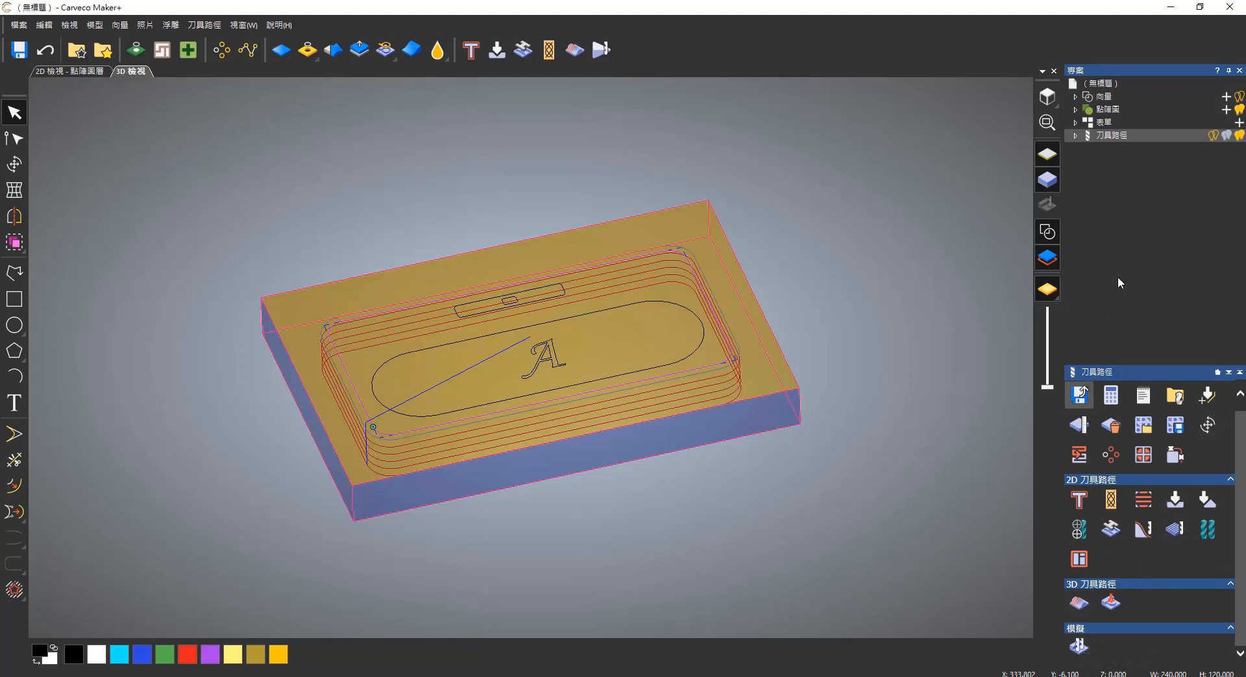
click(1076, 137)
click(1118, 148)
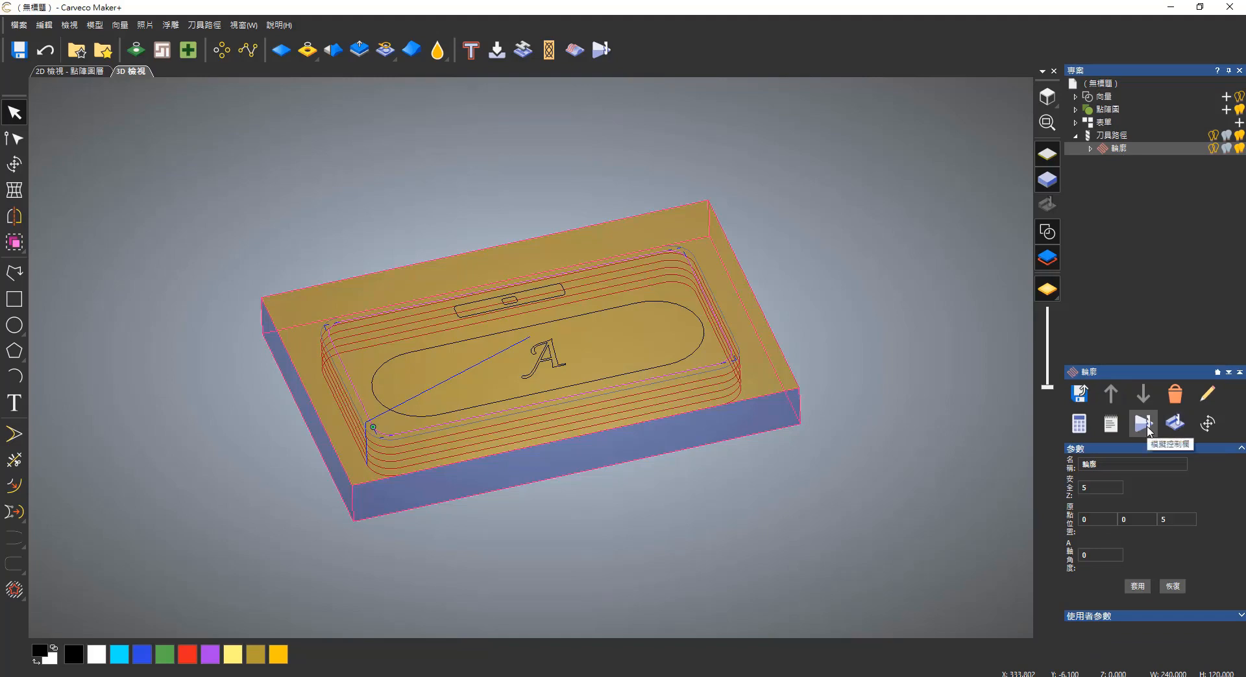
click(1148, 431)
click(678, 458)
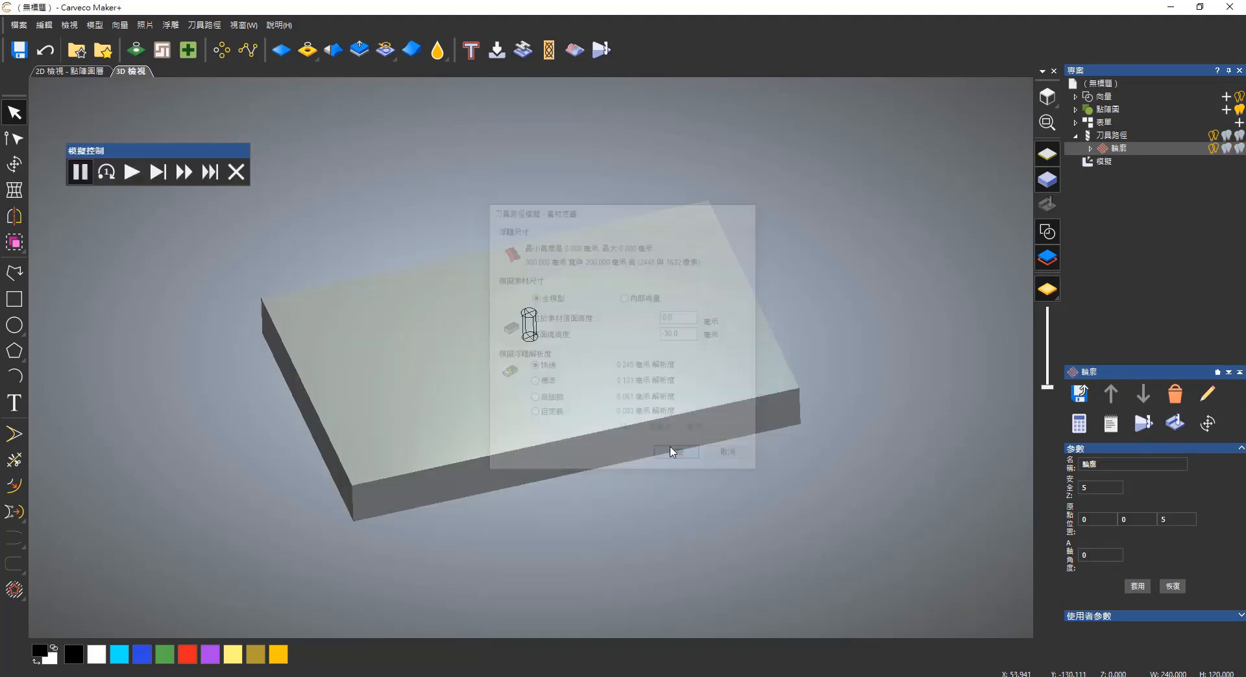
click(133, 175)
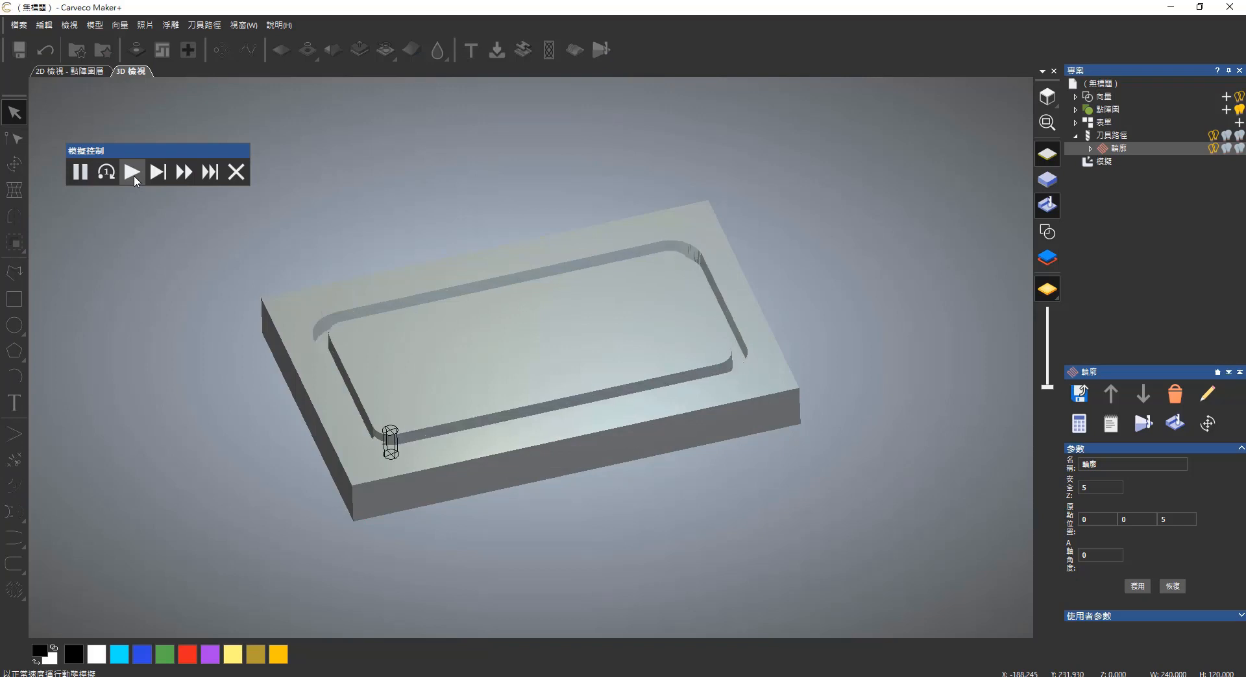
drag(711, 381, 656, 364)
scroll(639, 383, up, 2)
drag(621, 402, 720, 447)
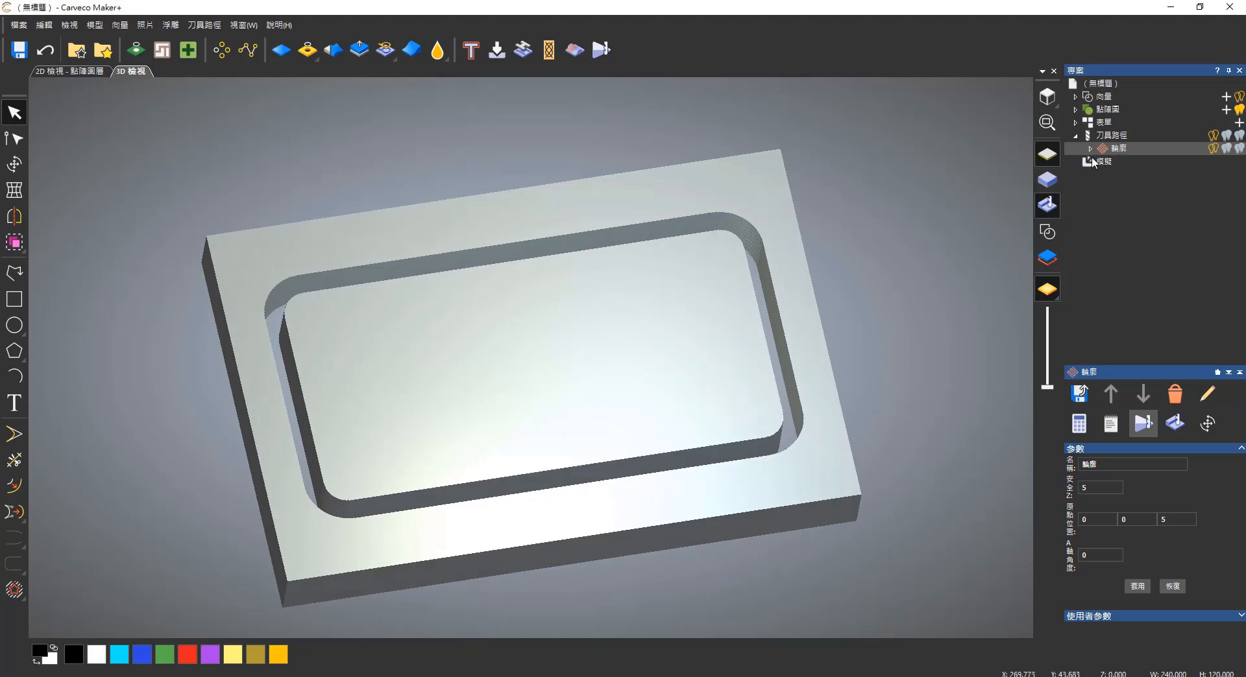
Show the vectors and start a 2D area clearance on the large rounded slot with an end depth of 15 mm
click(1047, 232)
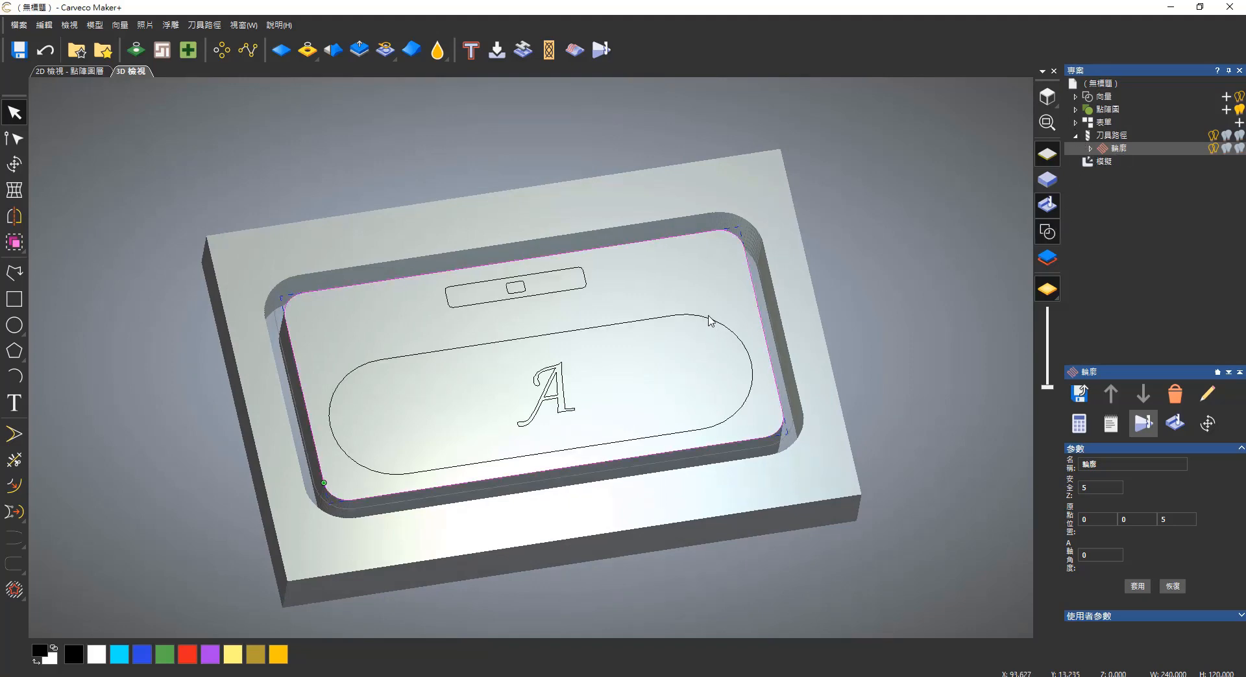
click(709, 316)
click(710, 320)
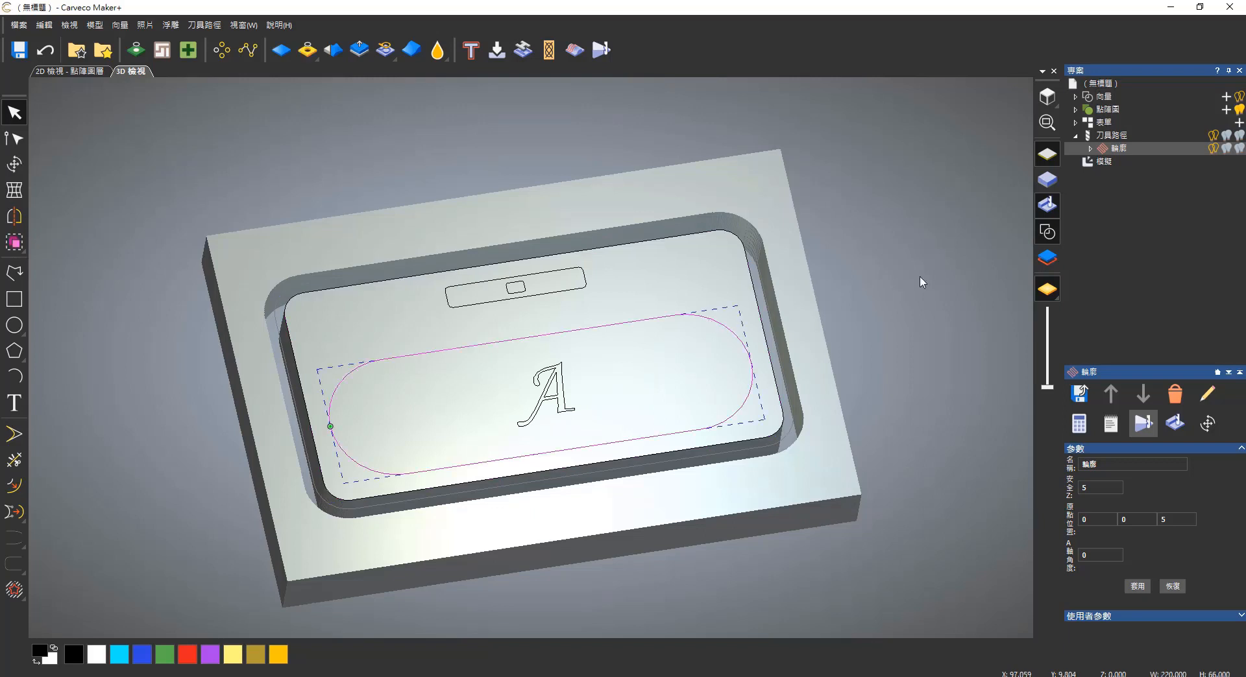
click(1108, 137)
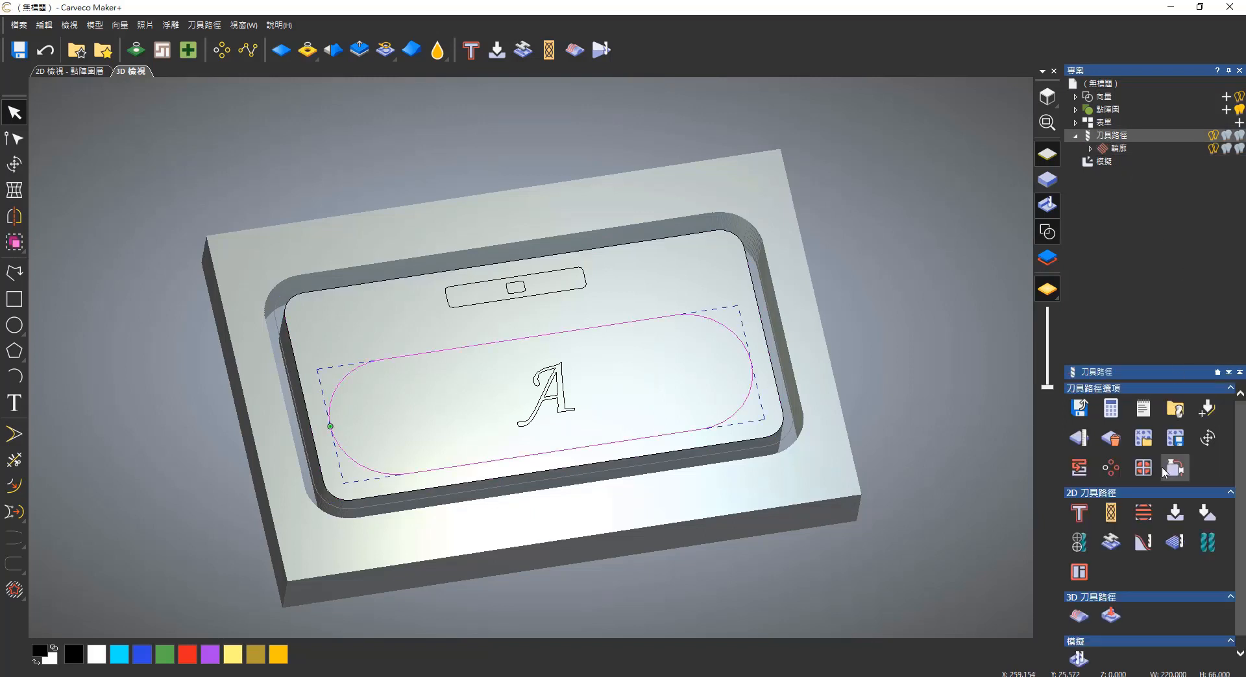
click(1144, 515)
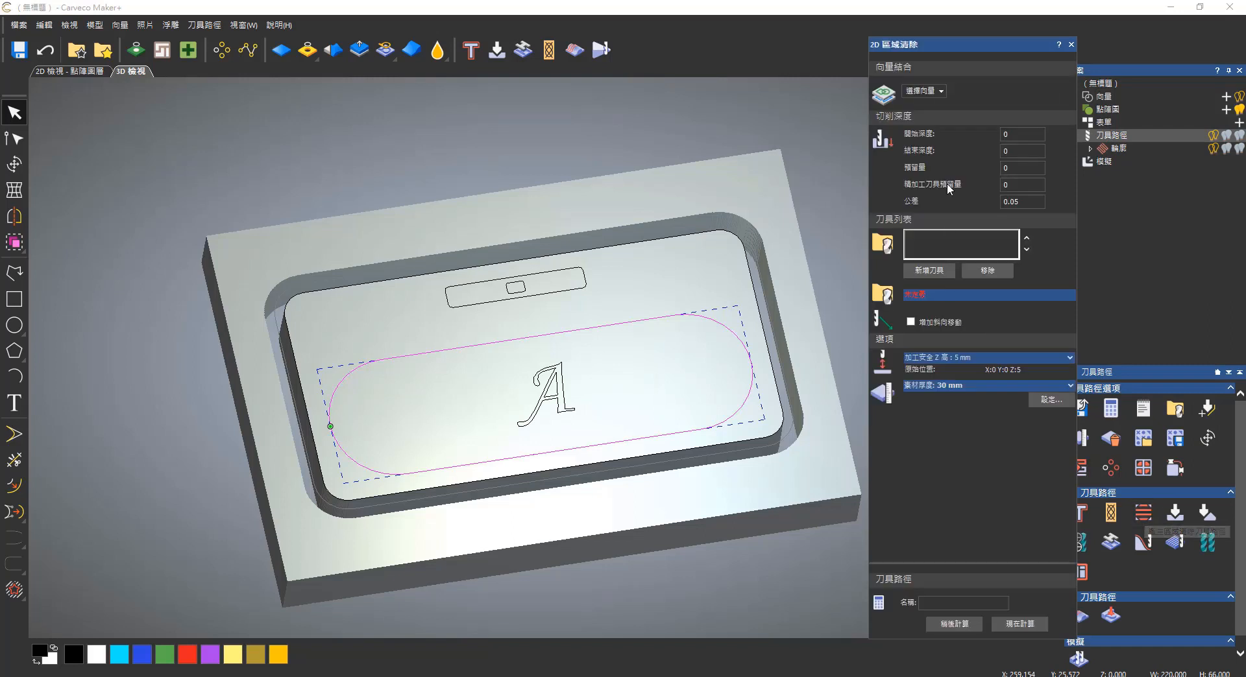
click(1010, 149)
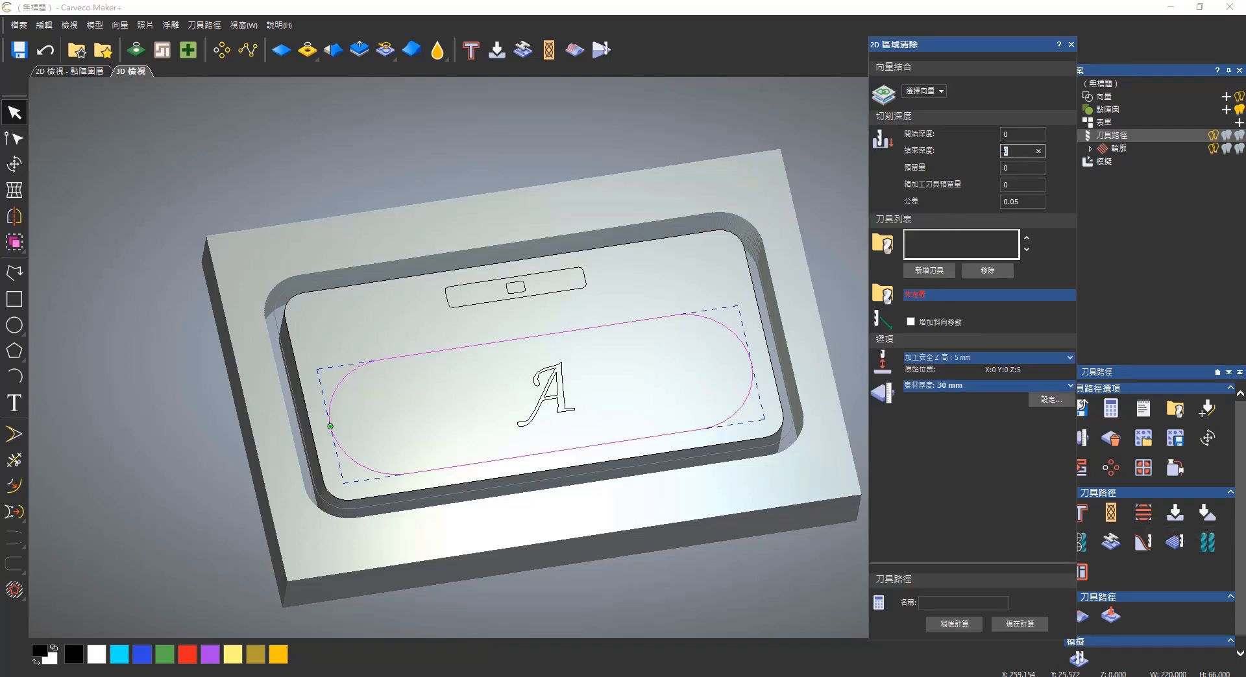
text(15)
Calculate the large slot's area clearance with the End Mill 10 mm wood or plastic tool and the offset (補正) strategy
click(938, 274)
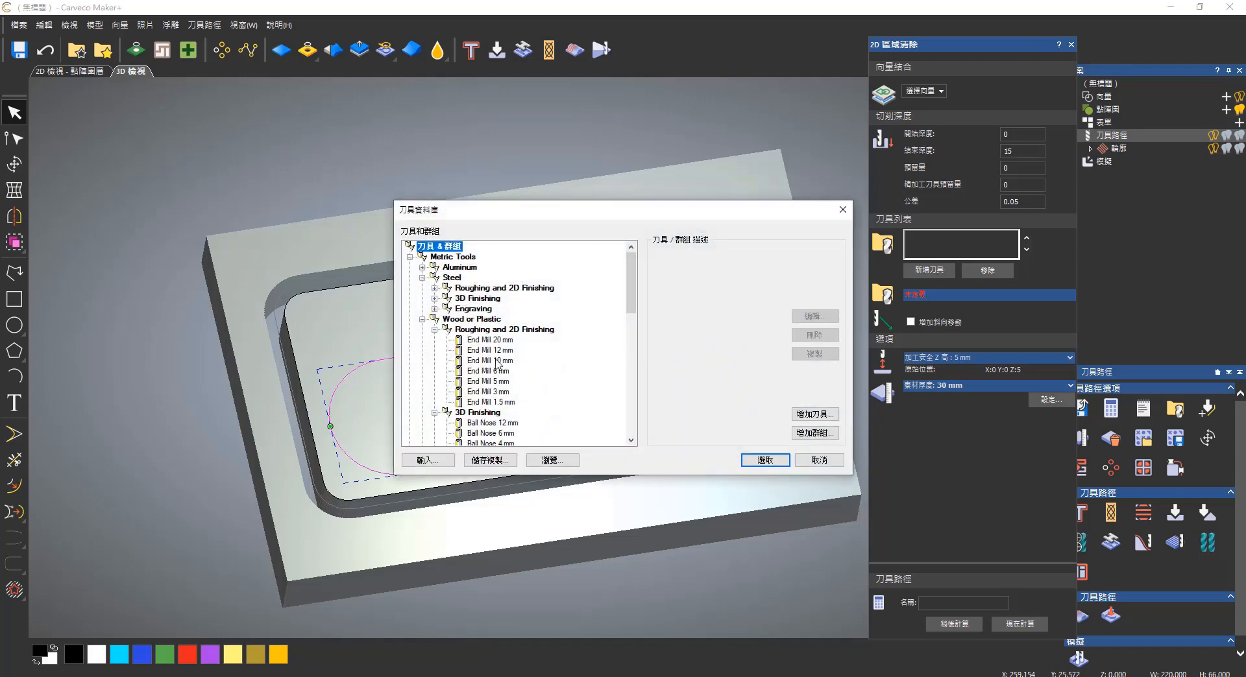
click(490, 360)
click(766, 459)
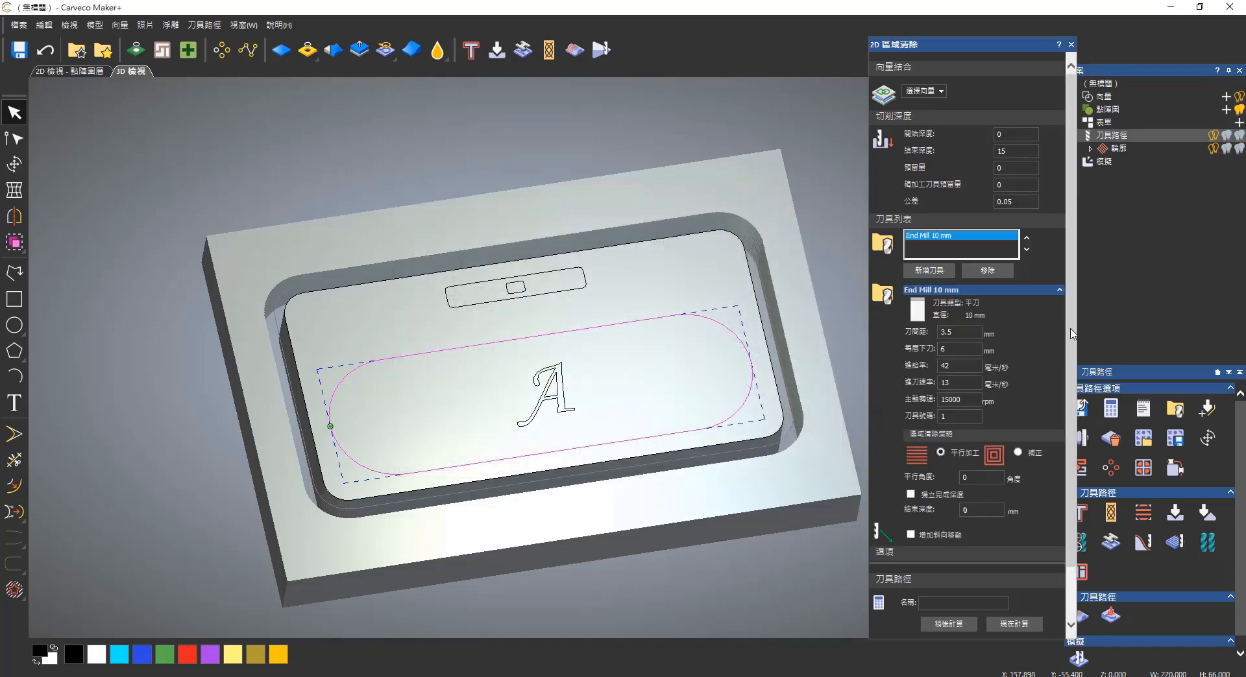
scroll(1071, 334, down, 1)
click(1017, 394)
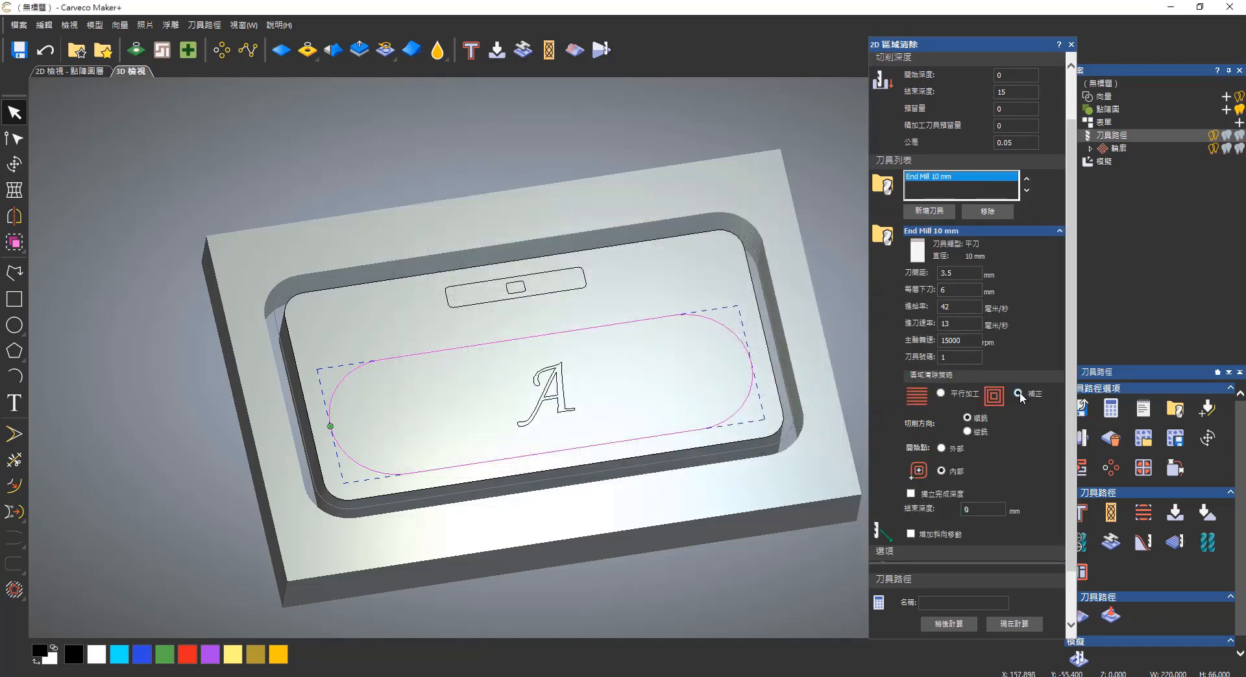
scroll(1072, 384, down, 1)
click(1015, 624)
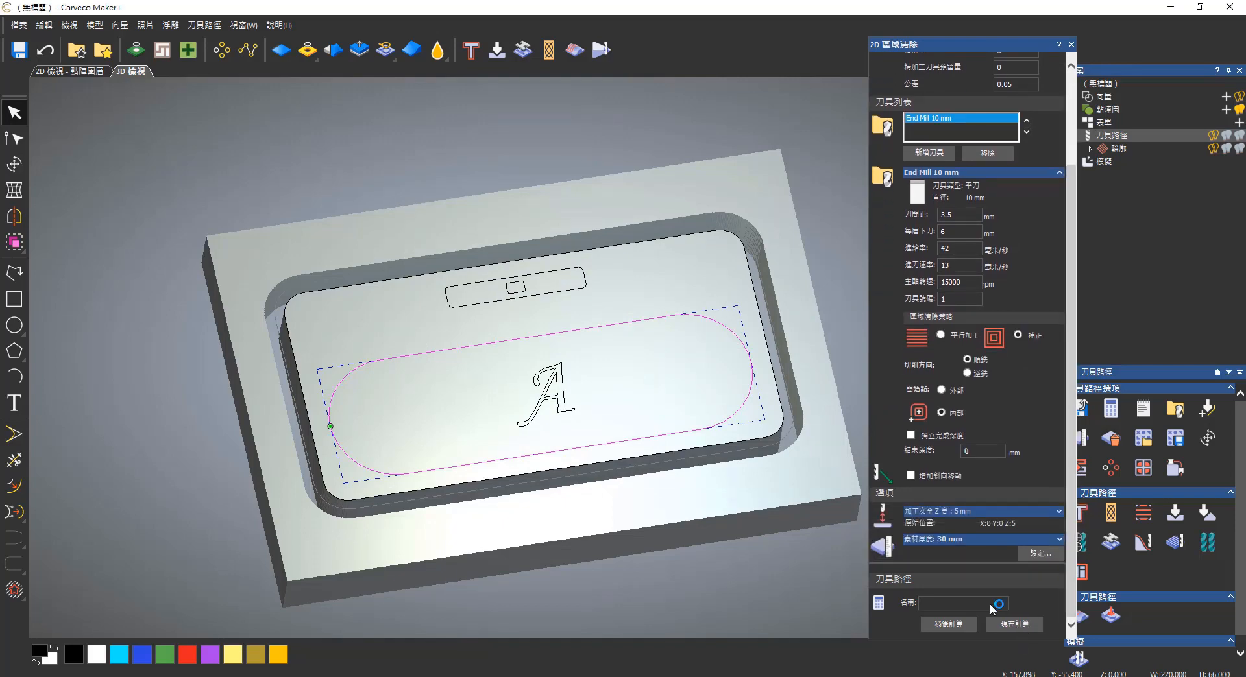
click(1071, 44)
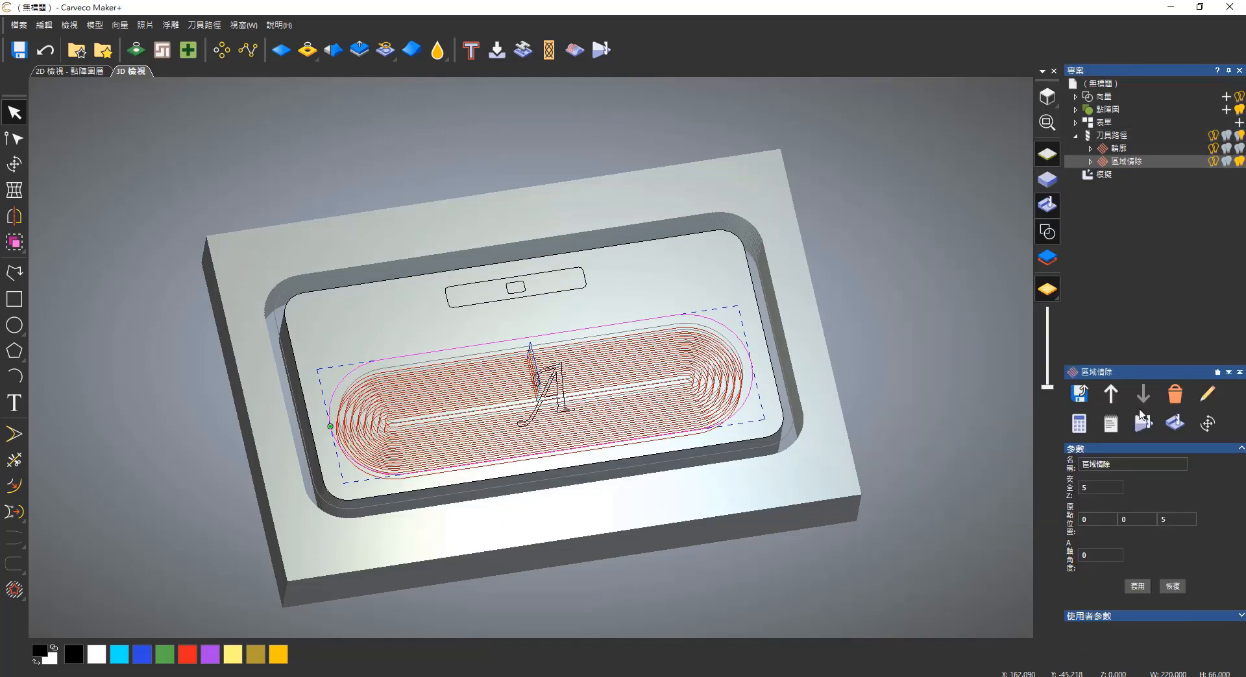
Simulate the large slot's area clearance, and display the vectors with all toolpath lines hidden
click(1141, 421)
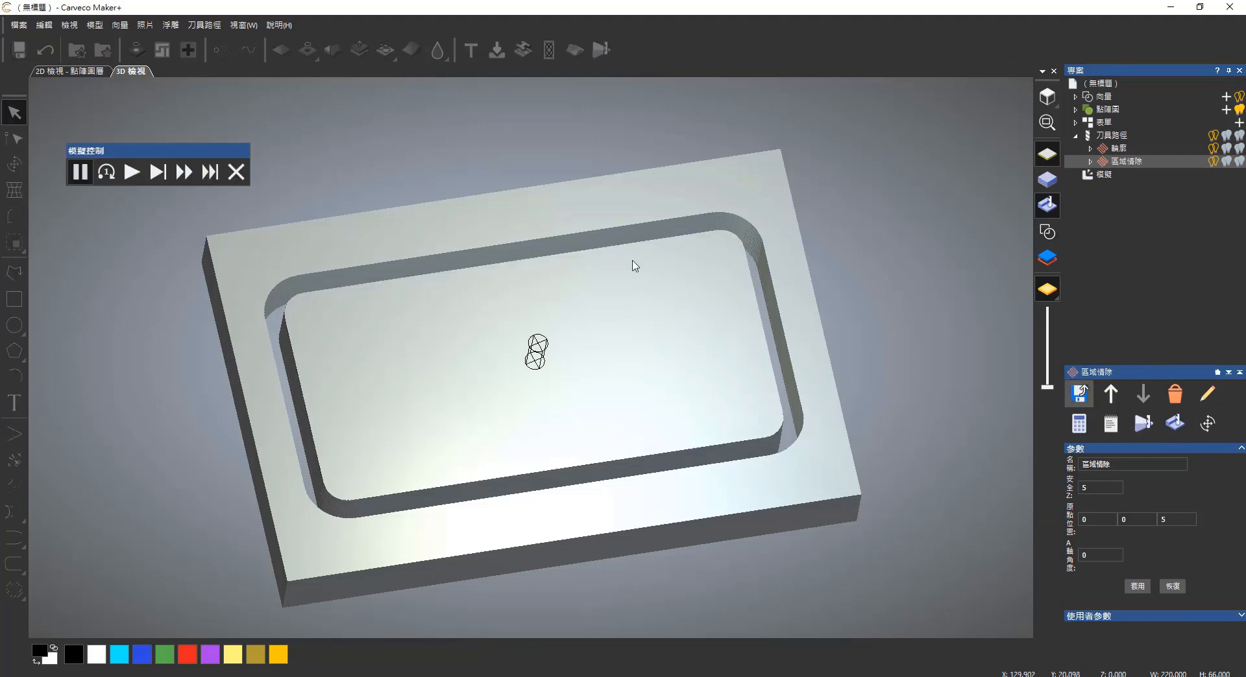
click(132, 172)
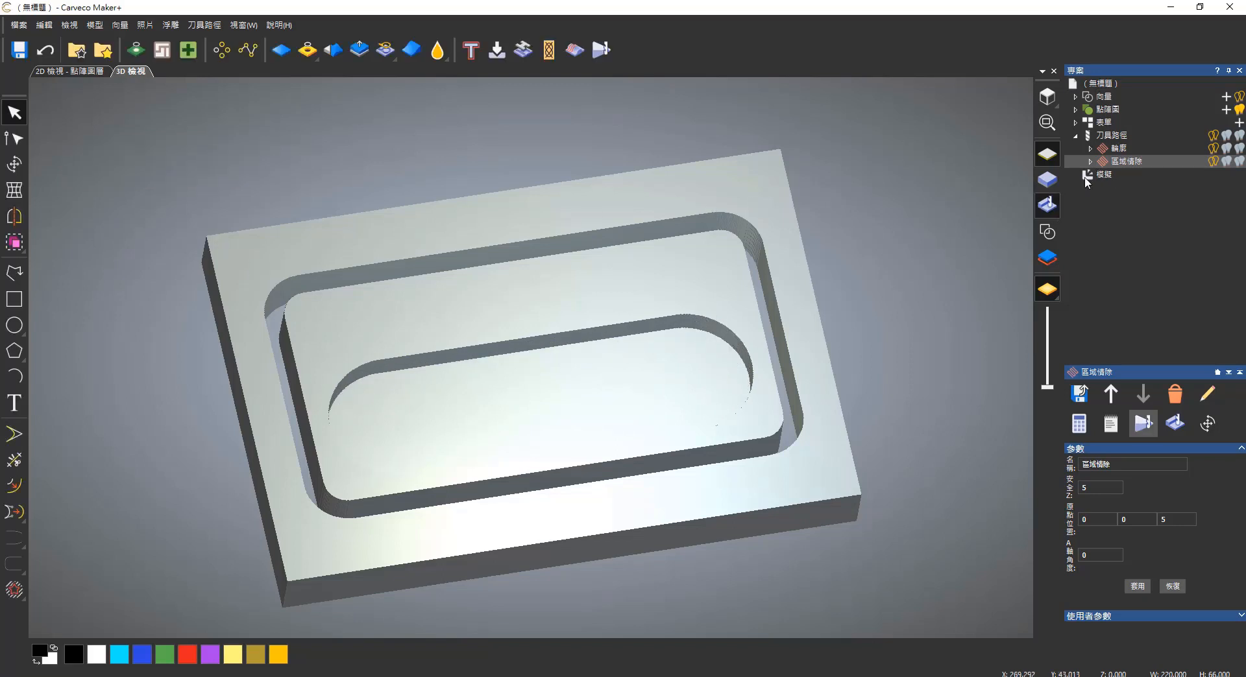
click(1047, 231)
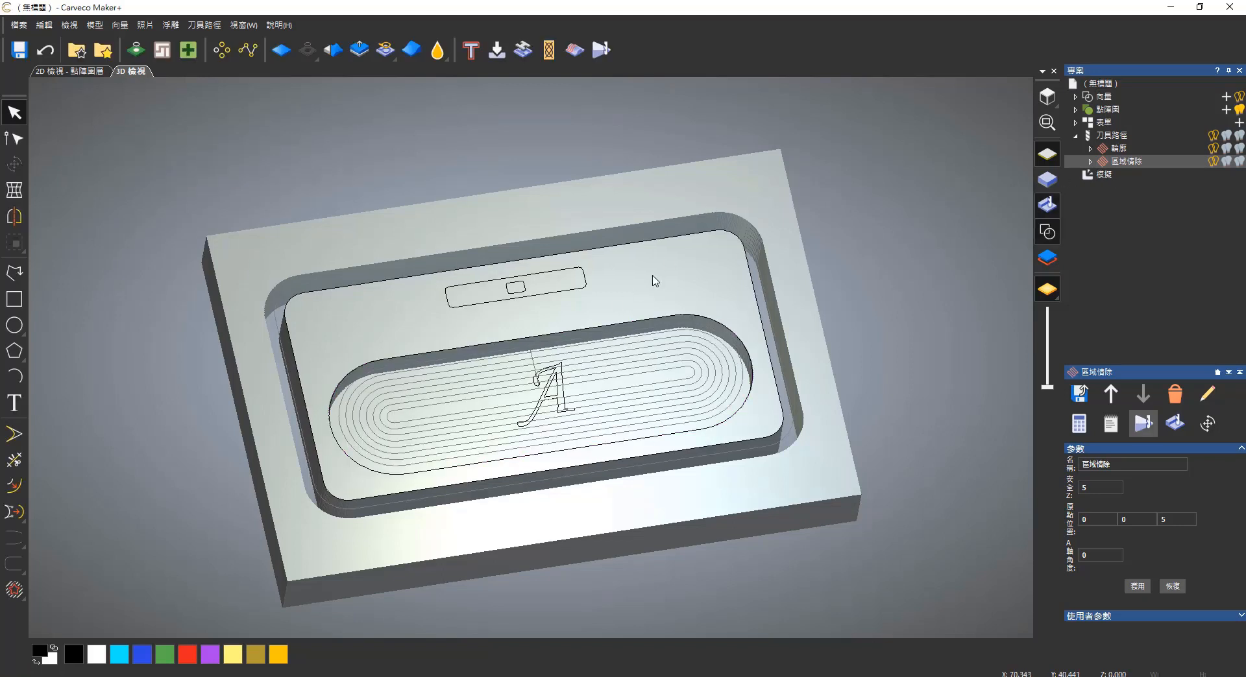
click(1215, 137)
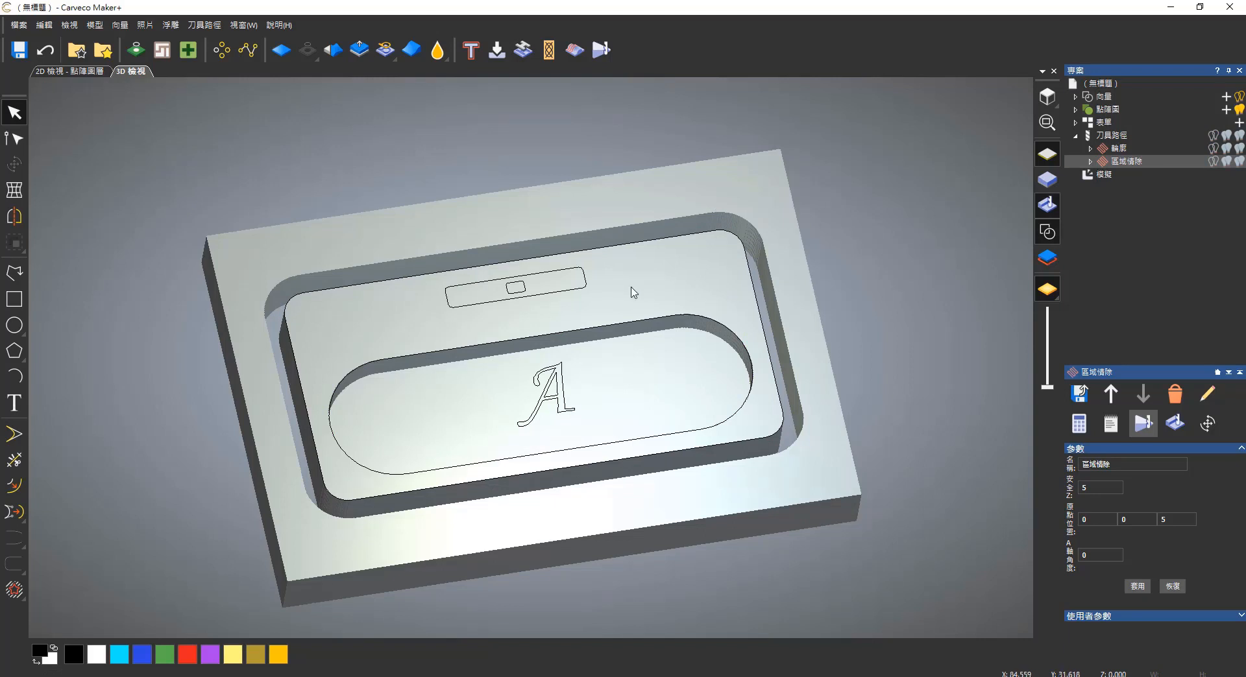
Start a 2D area clearance on the narrow slot above the large one with an end depth of 15 mm
click(586, 284)
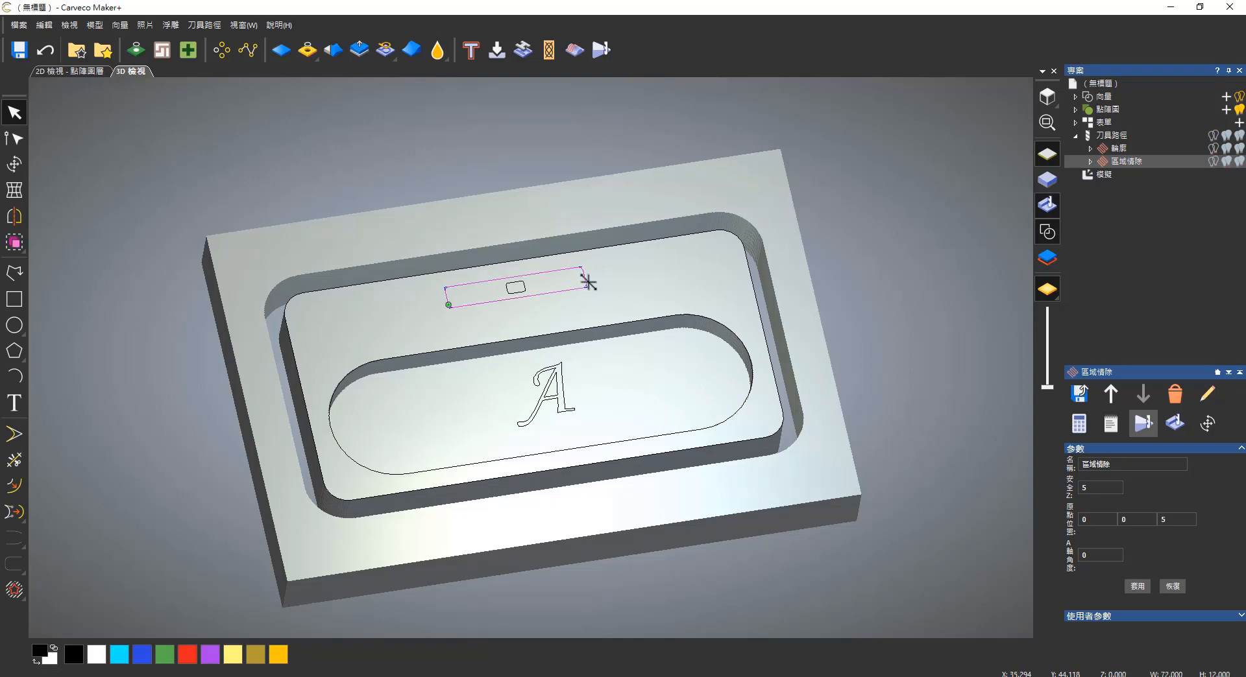
click(1112, 136)
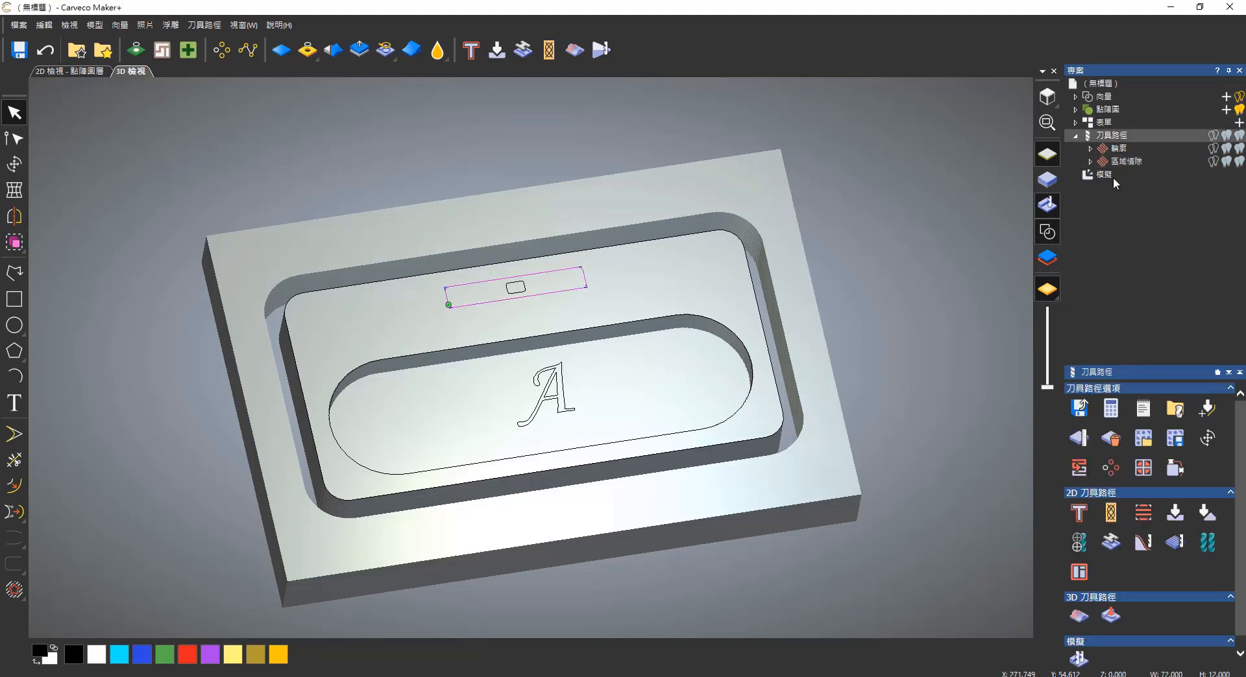
click(1143, 512)
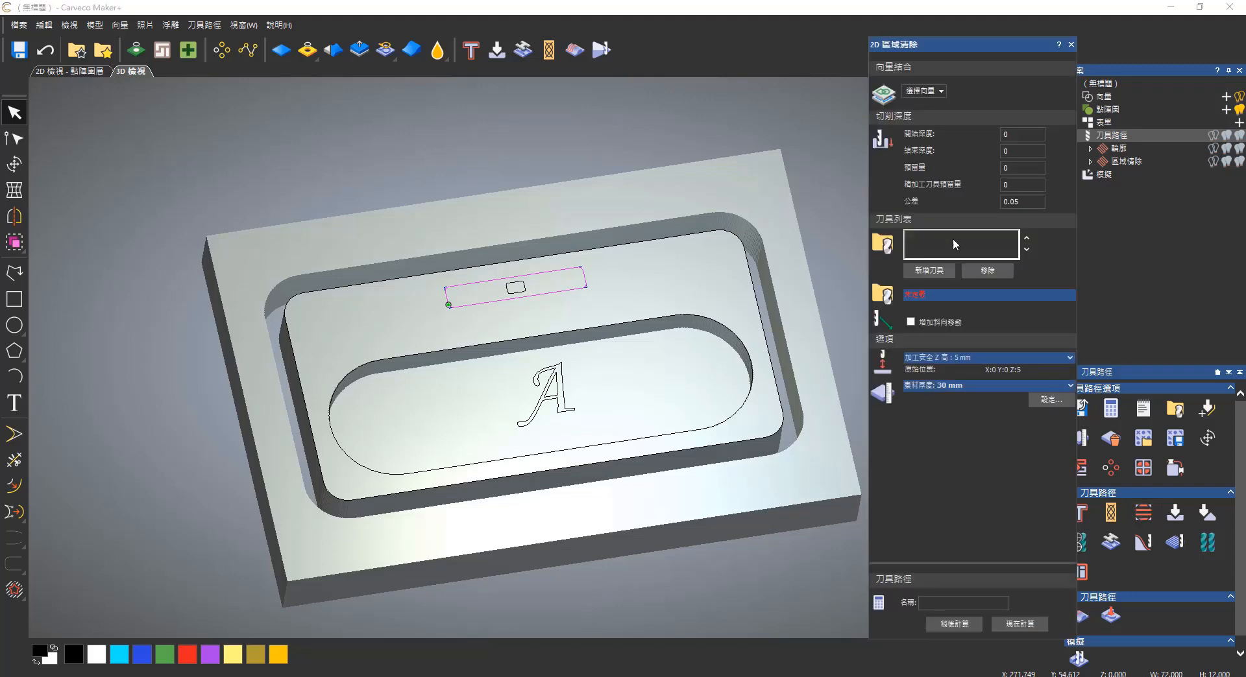
click(1013, 149)
Calculate the narrow slot's area clearance with the End Mill 10 mm wood or plastic tool and the offset (補正) strategy
click(928, 270)
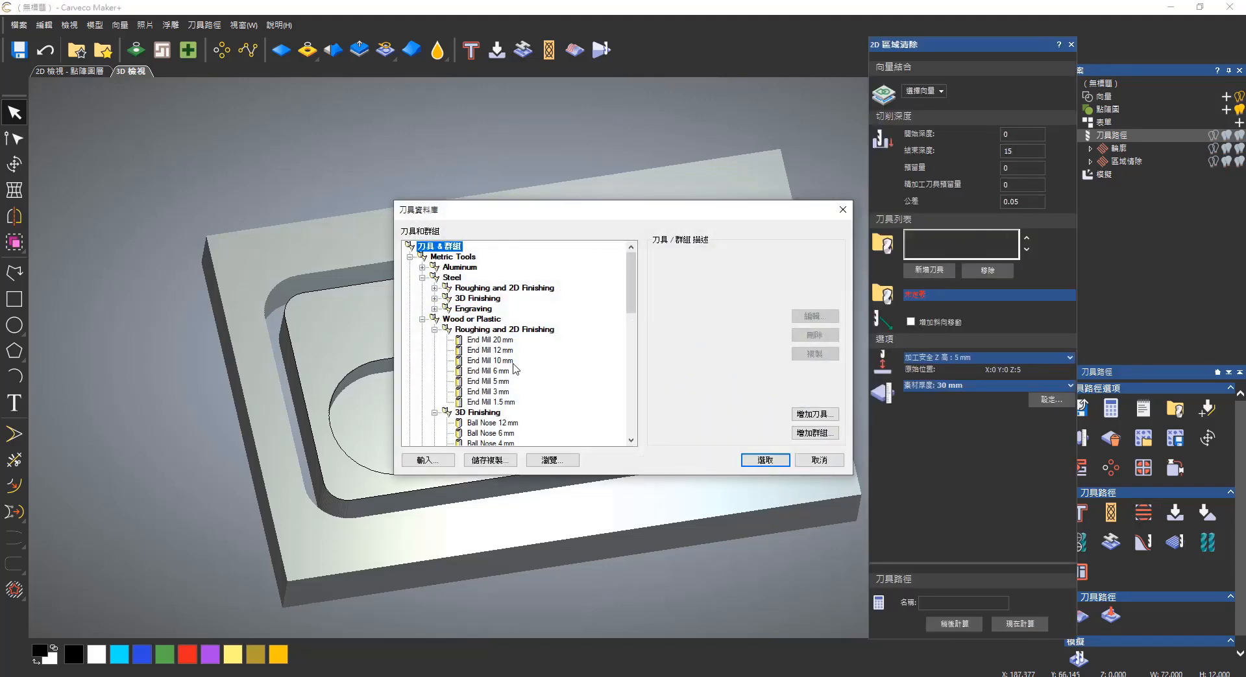
click(493, 360)
click(766, 460)
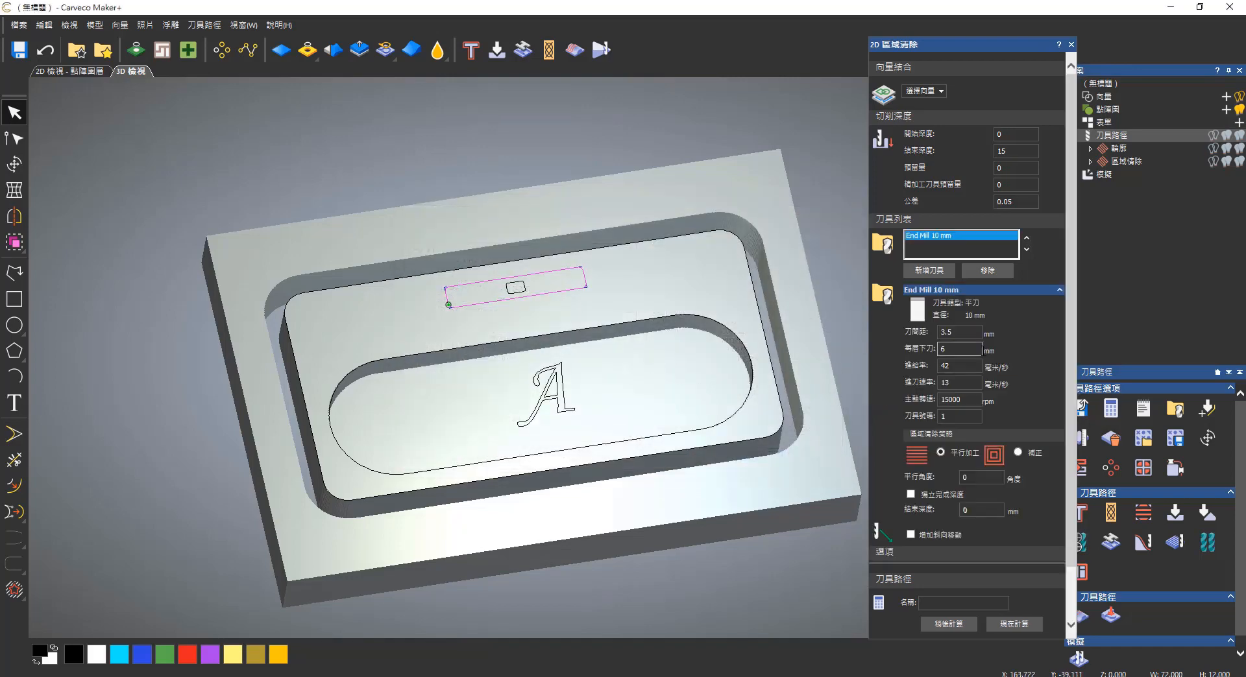
scroll(1078, 313, down, 3)
click(1018, 393)
scroll(1074, 440, down, 2)
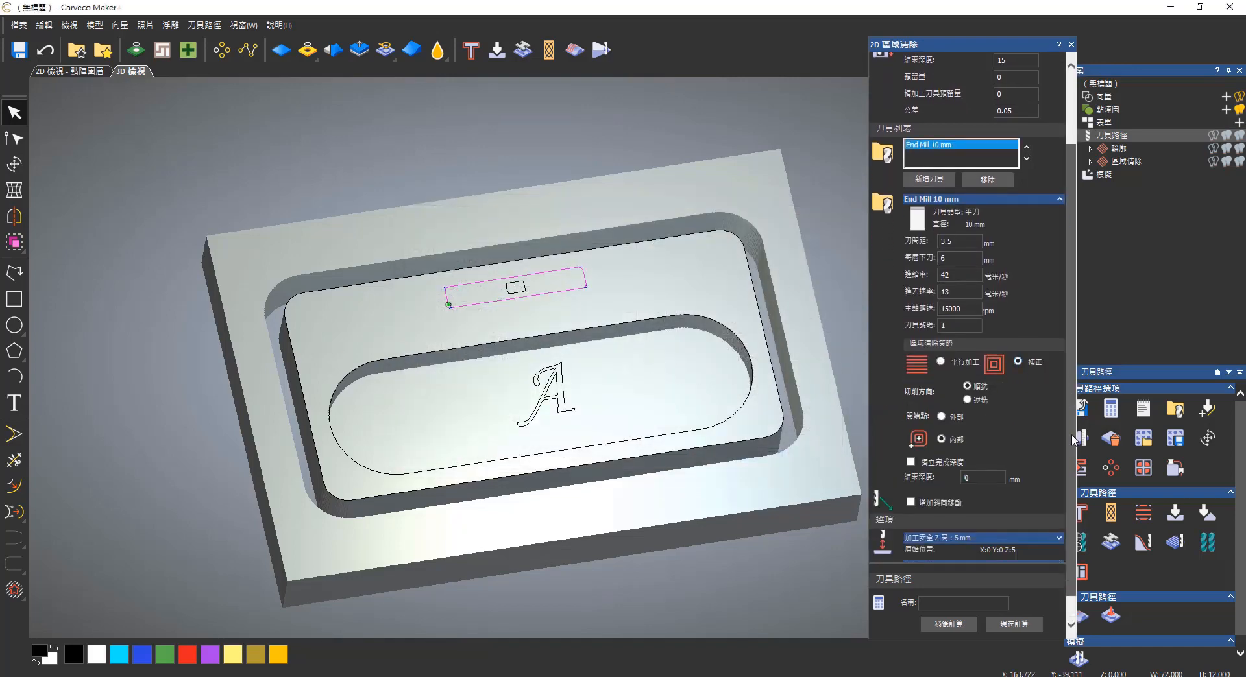
scroll(1074, 440, down, 1)
click(1026, 626)
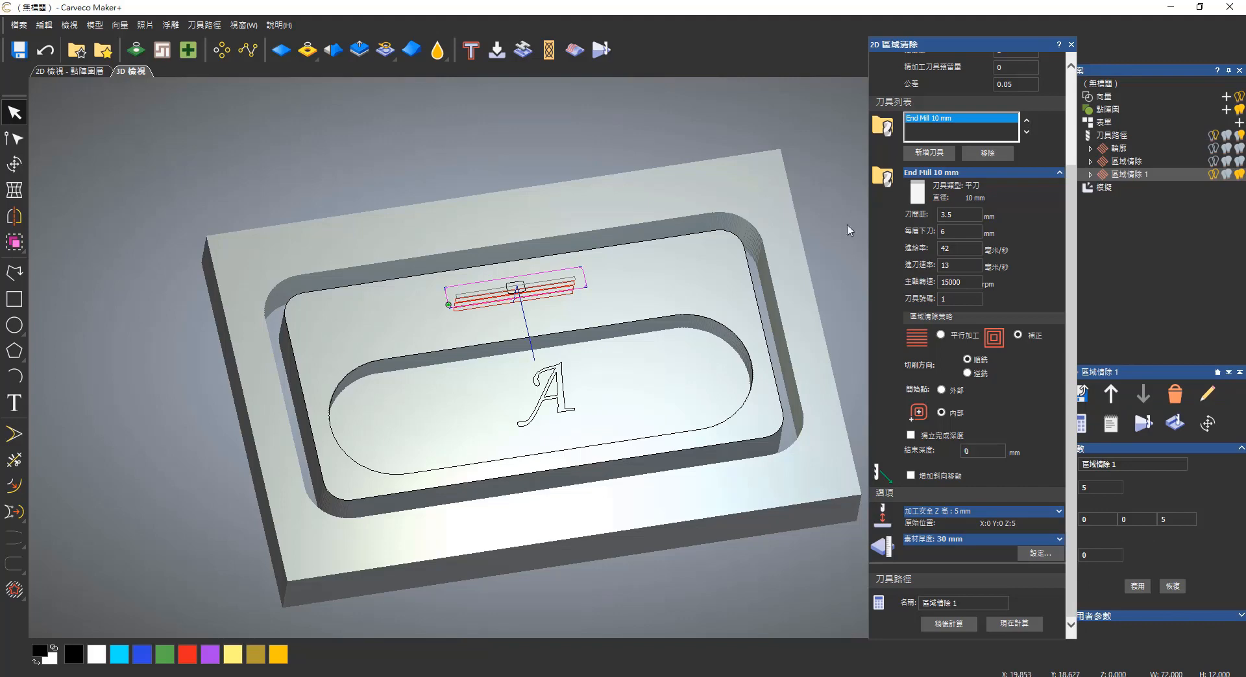
click(1071, 44)
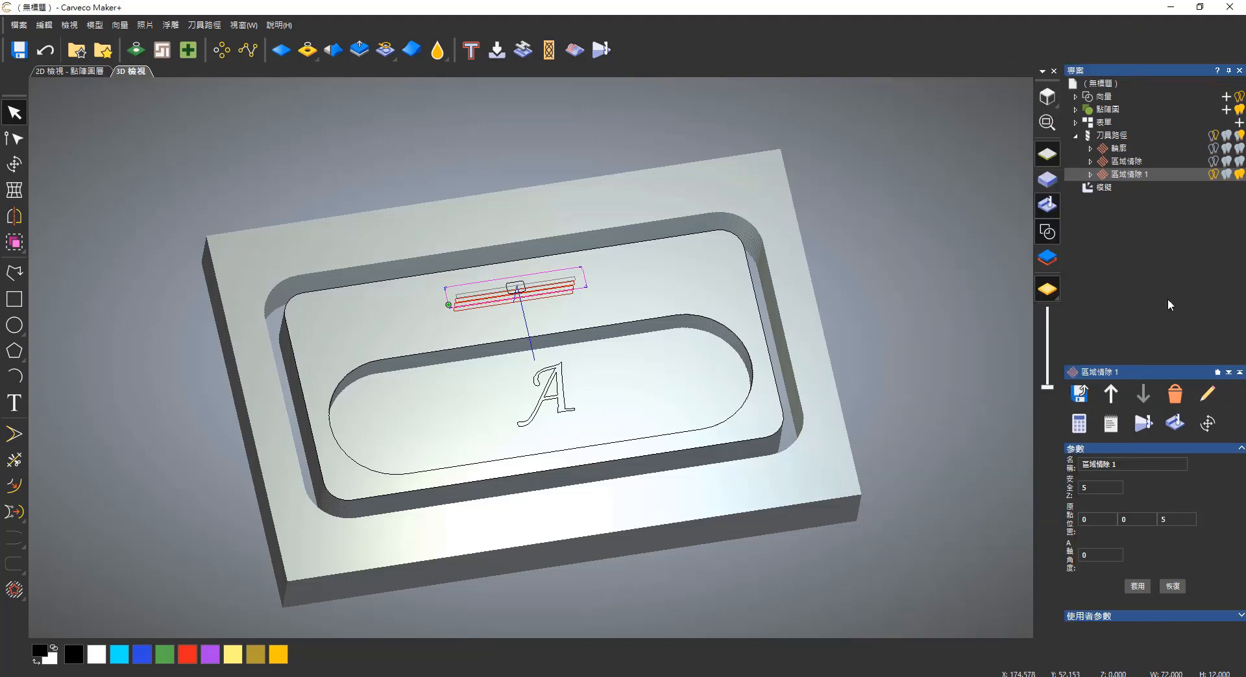
Simulate the narrow slot's area clearance and inspect the cut from another angle
click(1143, 423)
click(131, 173)
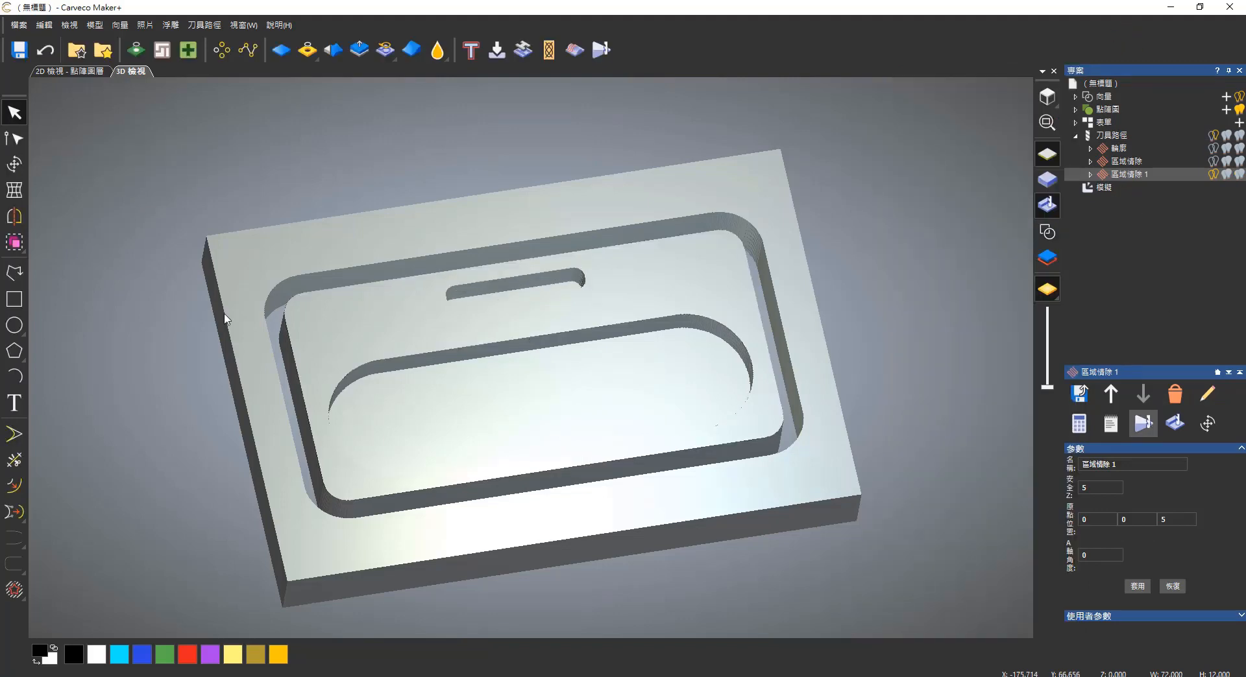
drag(661, 392, 583, 441)
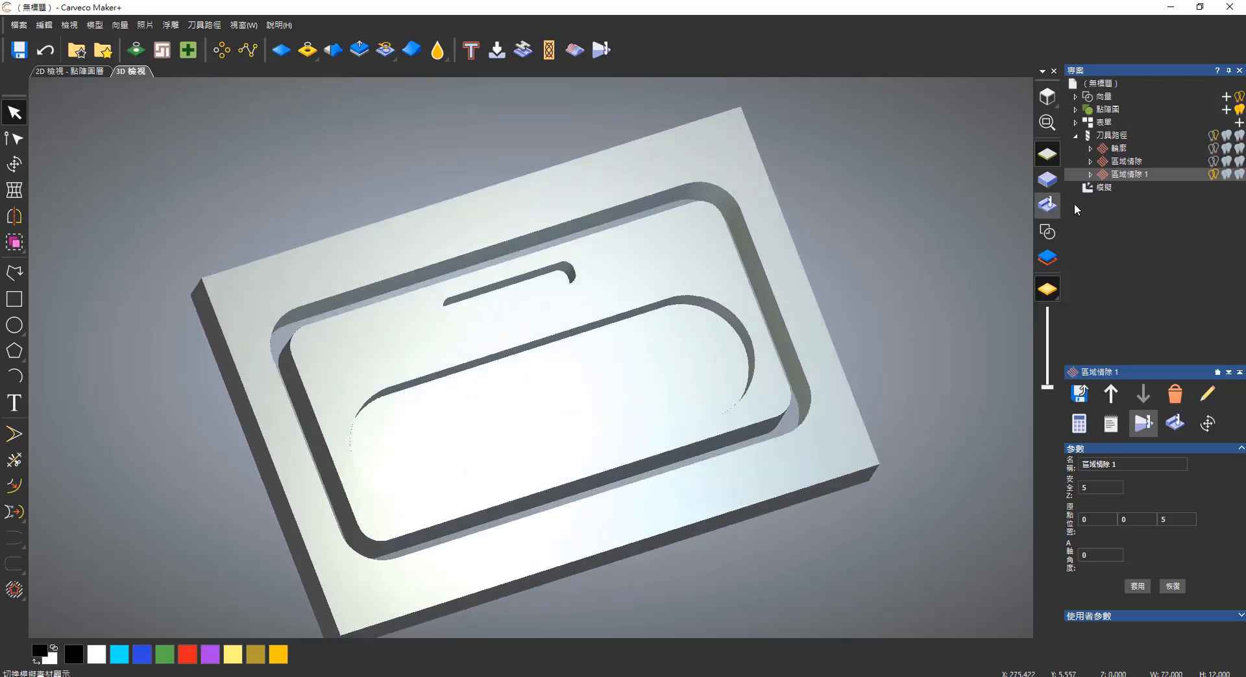
Hide all toolpath lines, and select the small rounded rectangle inside the narrow slot
click(1217, 176)
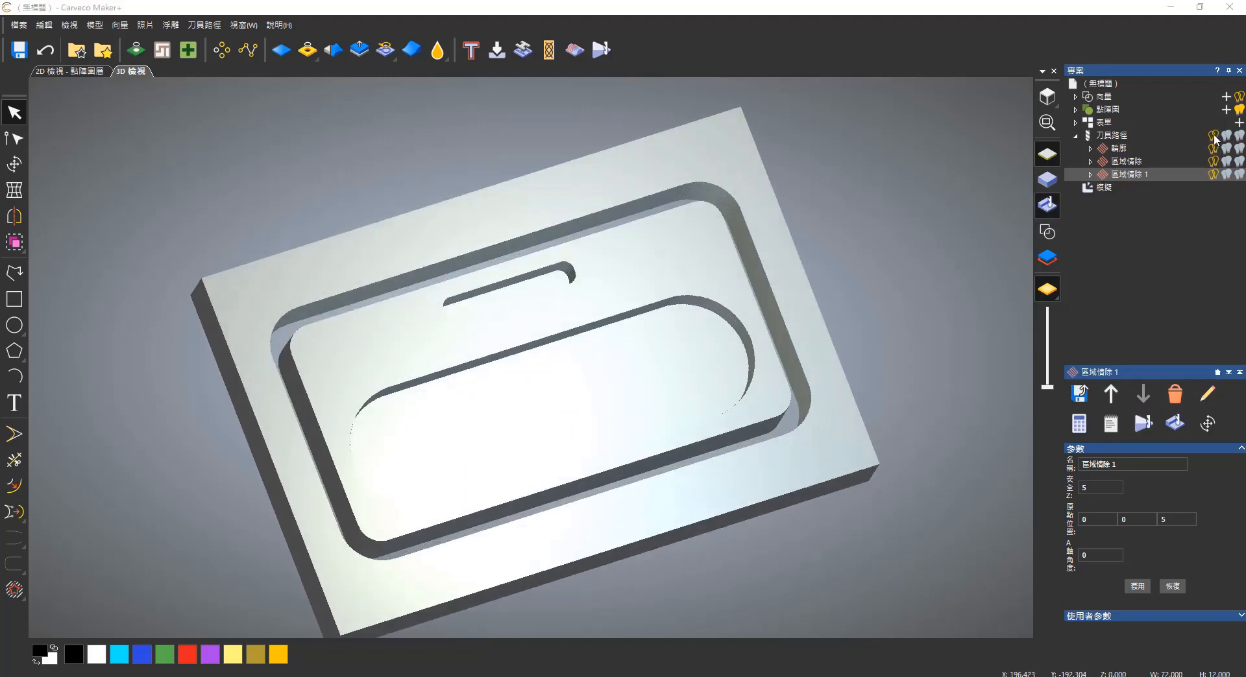
click(1047, 232)
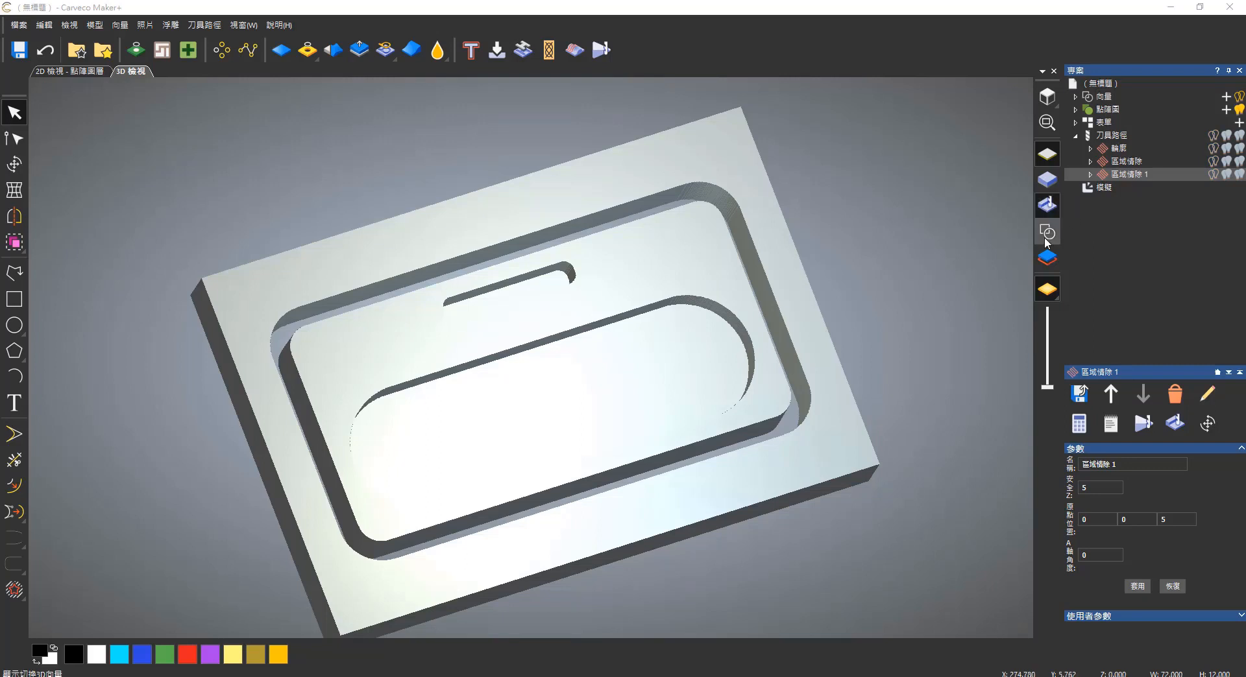
click(517, 293)
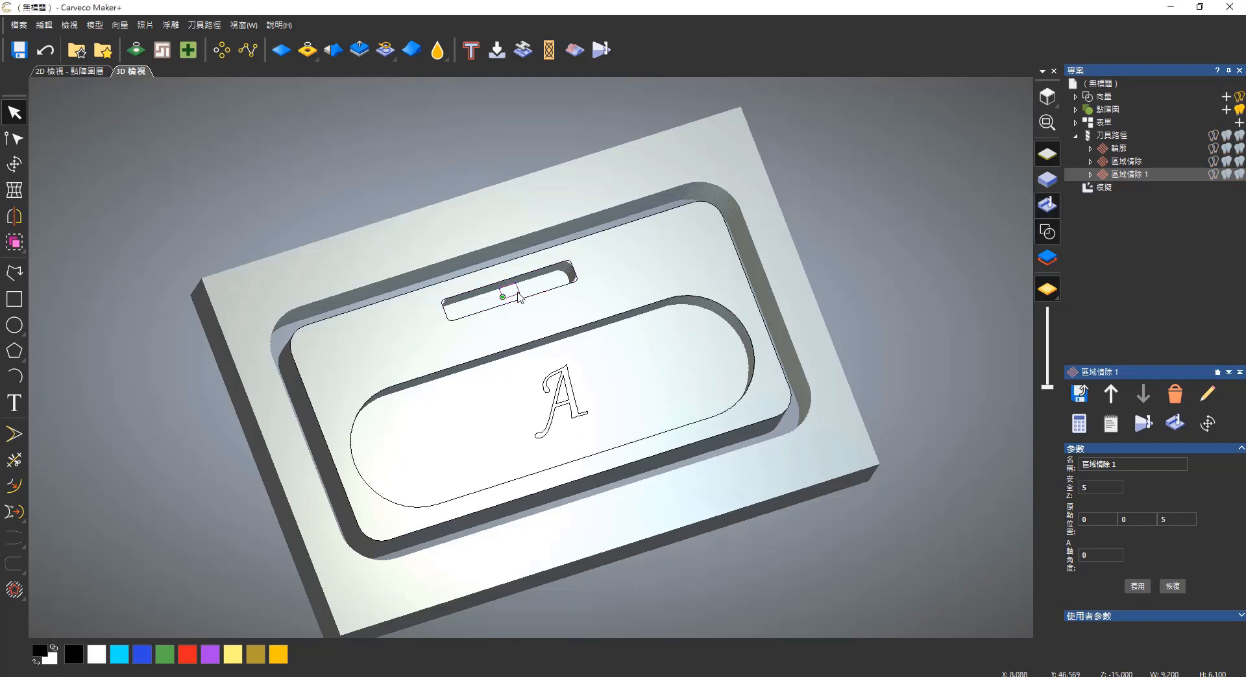
click(1171, 428)
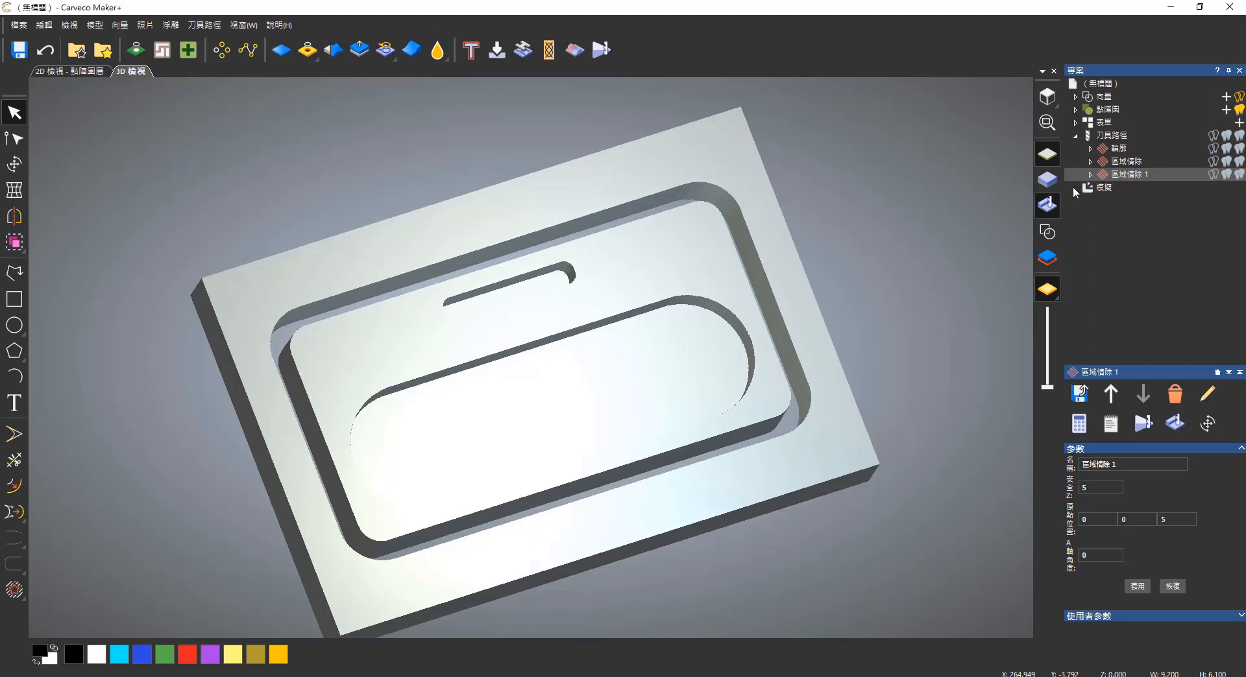
Start a 2D area clearance on the small rectangle with a start depth of 15 mm and an end depth of 30 mm
click(1117, 137)
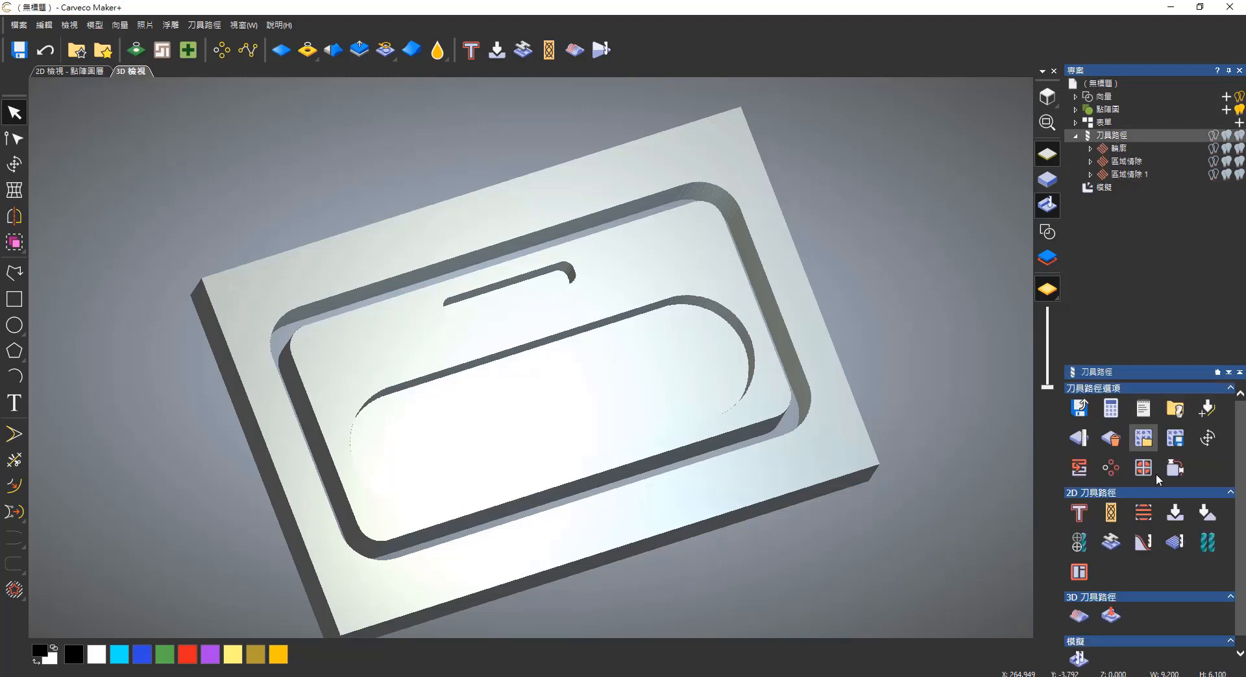
click(1143, 513)
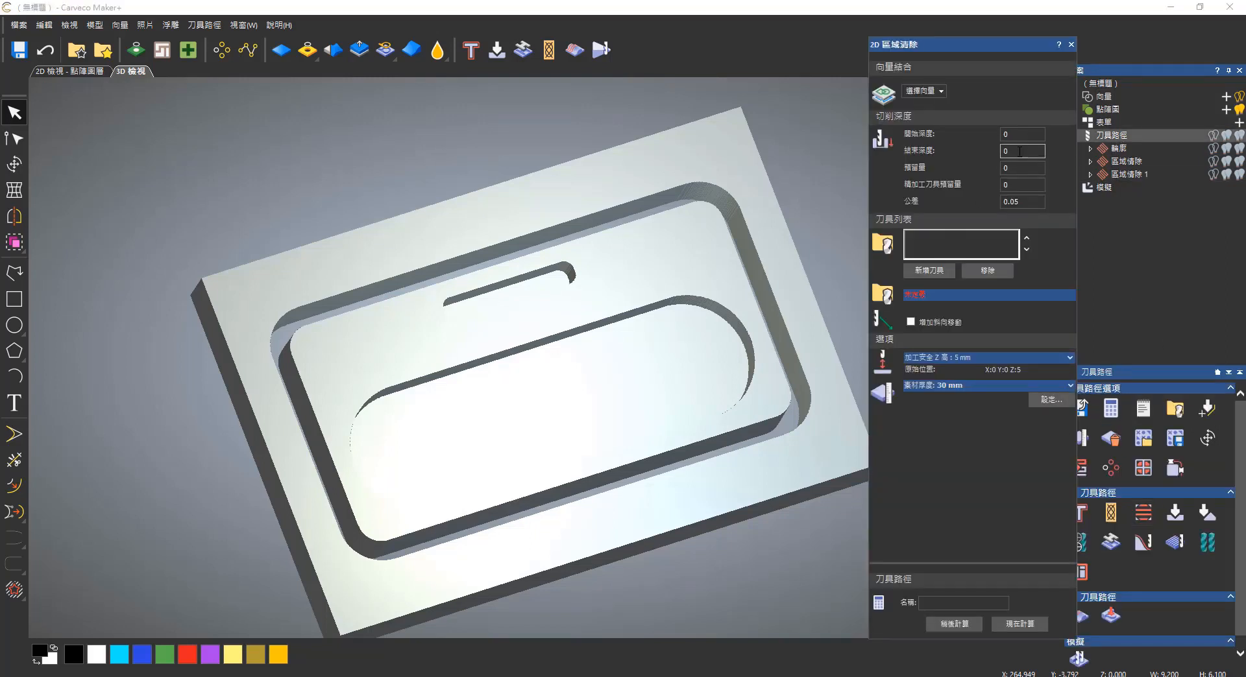
text(15)
drag(1012, 135, 998, 153)
text(3)
Calculate the small rectangle's area clearance with the End Mill 6 mm wood or plastic tool and the offset (補正) strategy
click(928, 272)
click(490, 371)
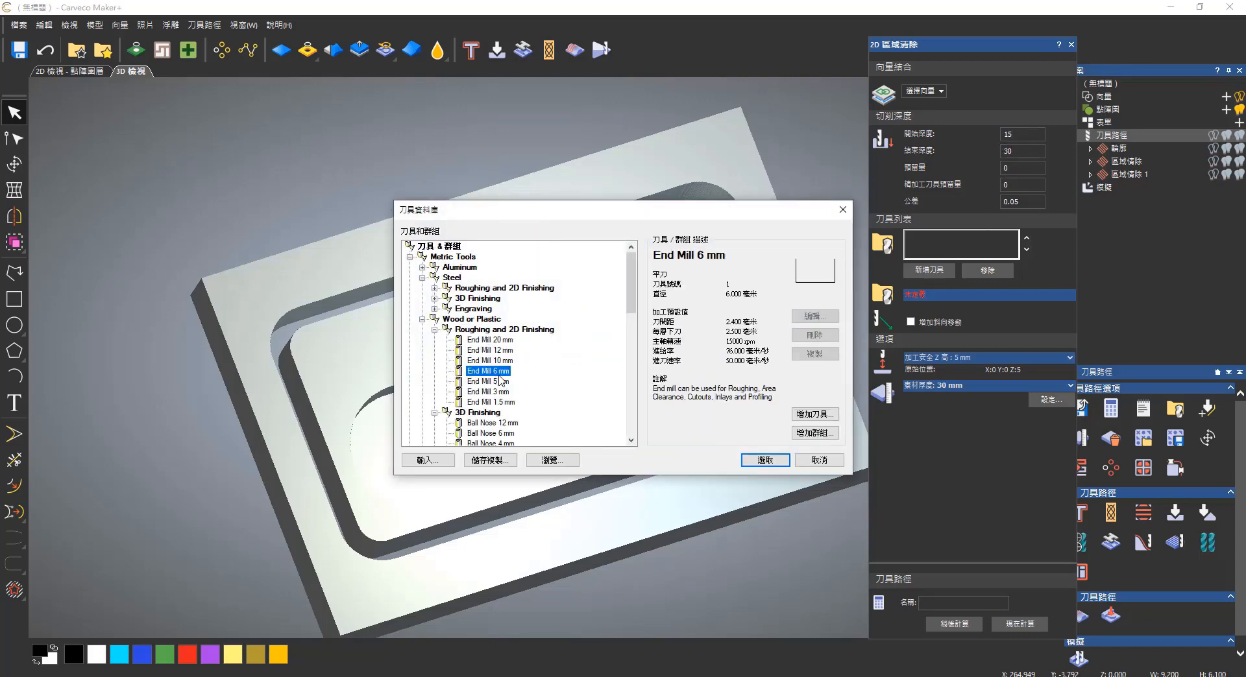
click(766, 460)
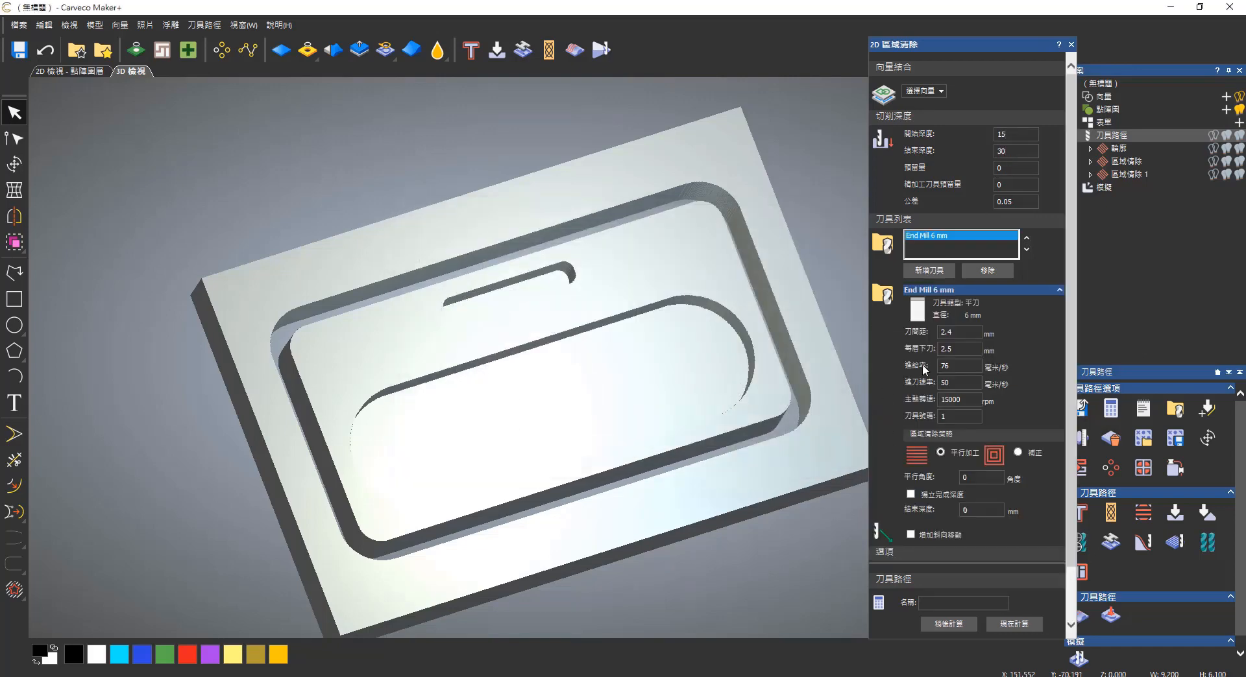
click(1017, 453)
click(1025, 623)
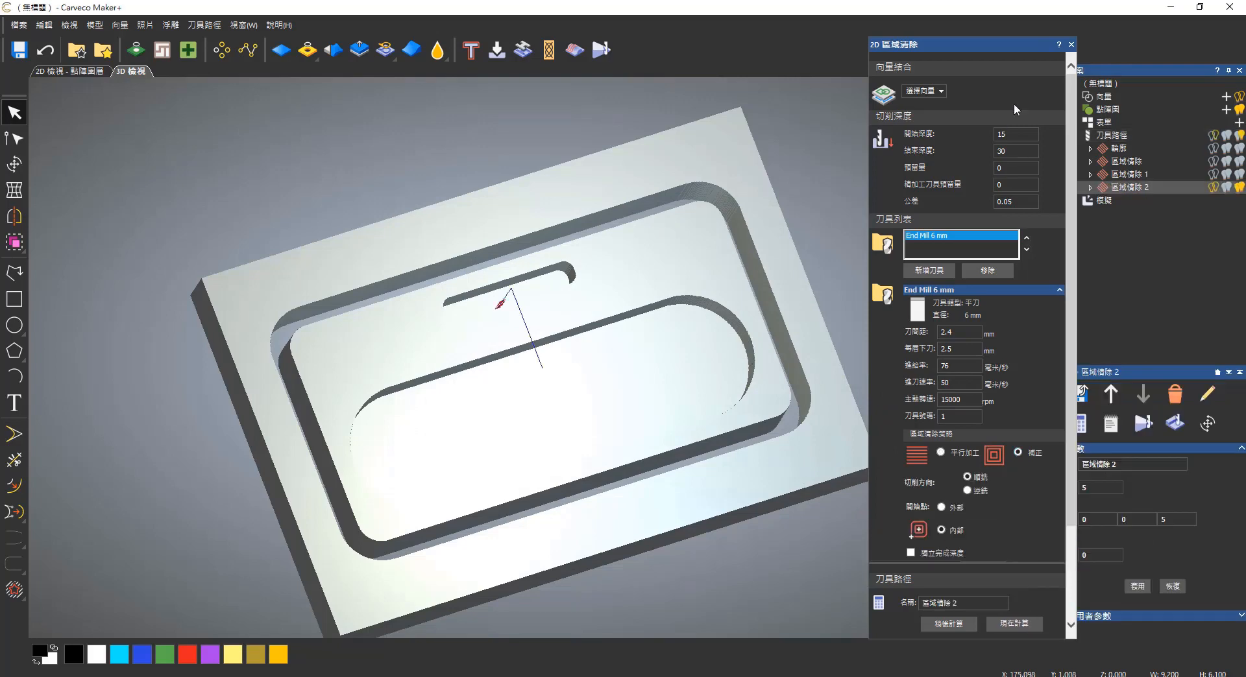
click(1070, 45)
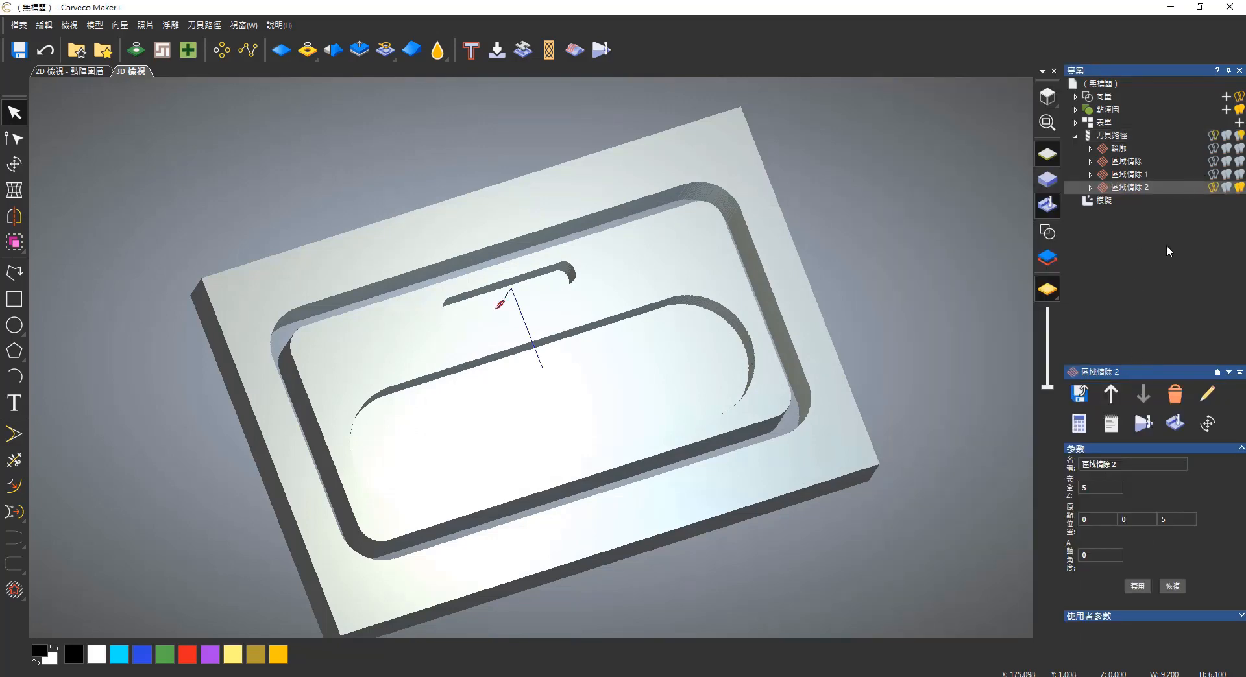
Simulate the small rectangle's area clearance, and select the letter A vector in the large slot
click(1143, 423)
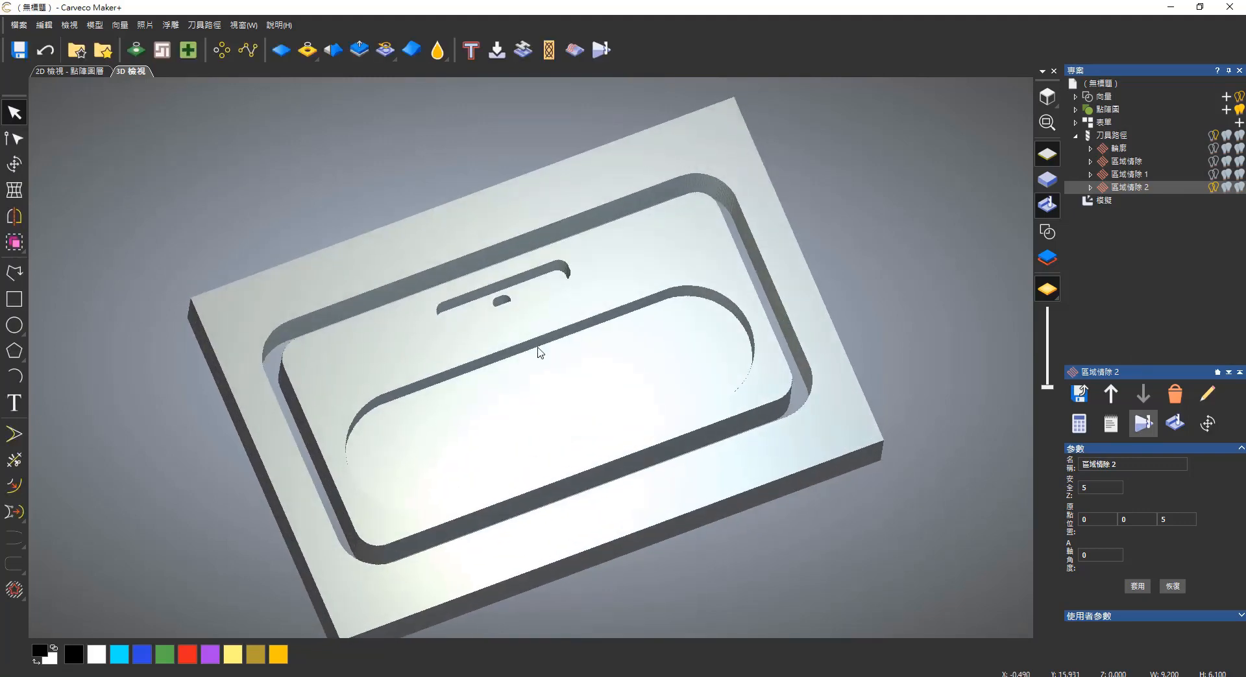
click(1047, 232)
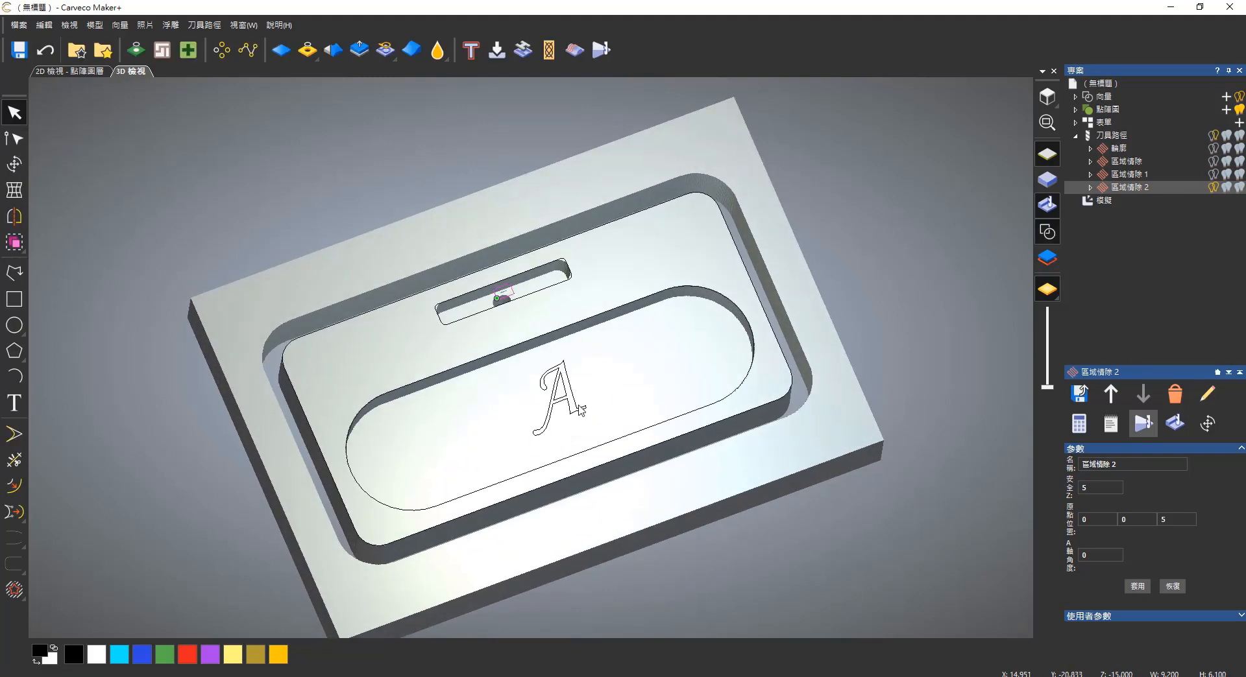
click(579, 407)
click(569, 392)
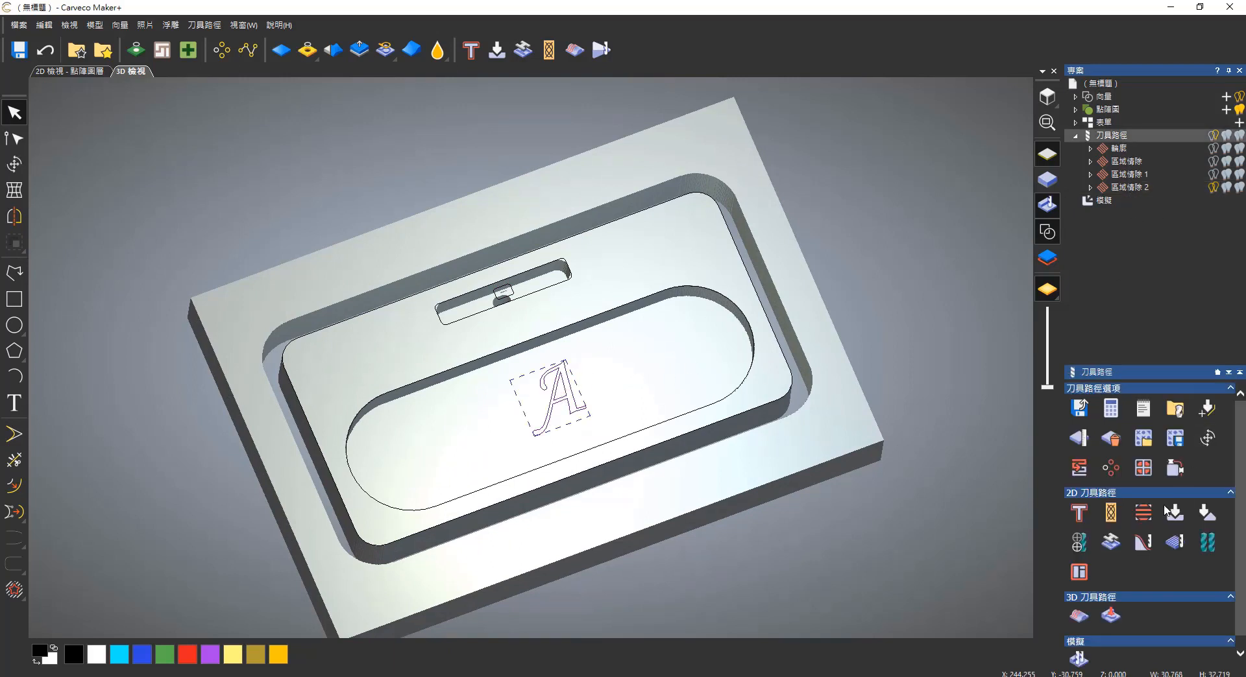
Start a V-Bit carving on the letter A with a start depth of 15 mm and the V-Bit 32 mm 120 degree tool
click(1173, 513)
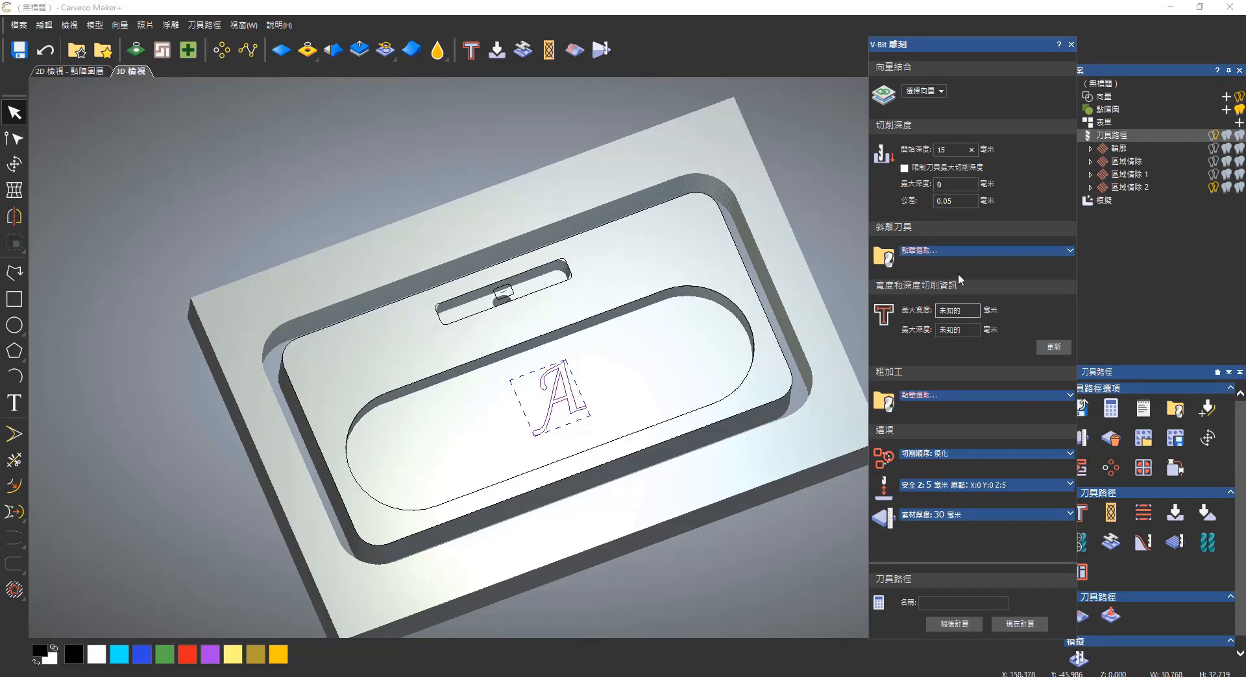
click(937, 251)
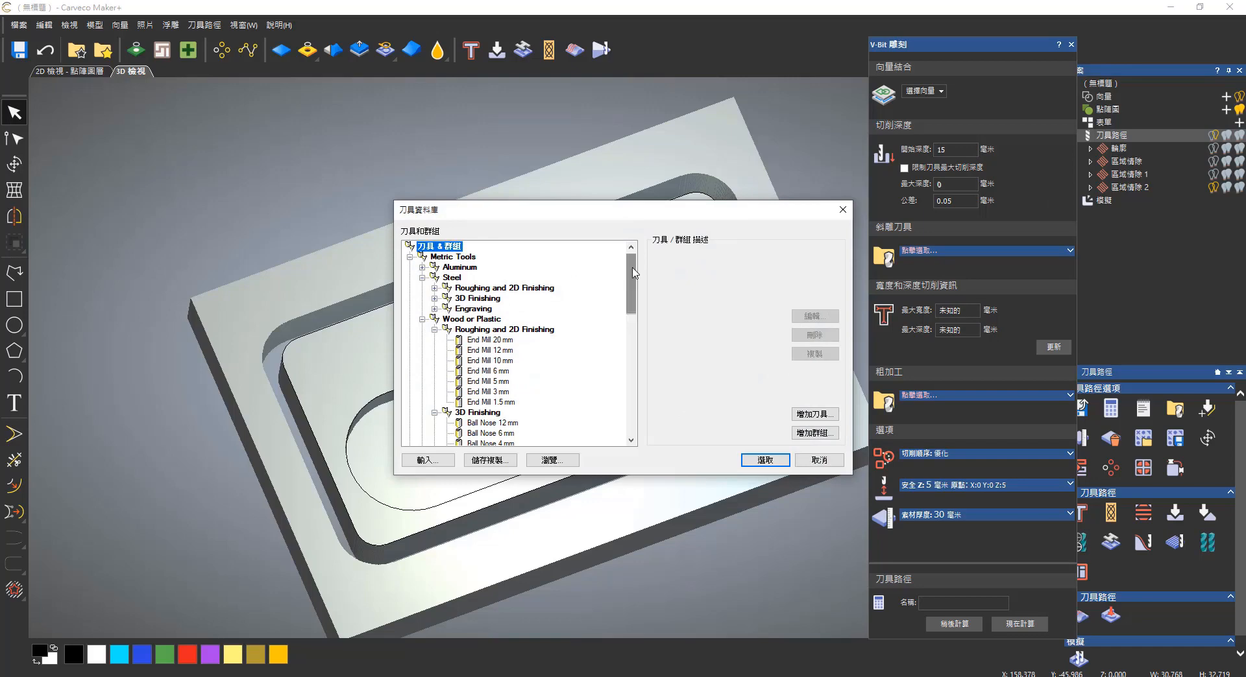
drag(626, 281, 626, 346)
click(512, 309)
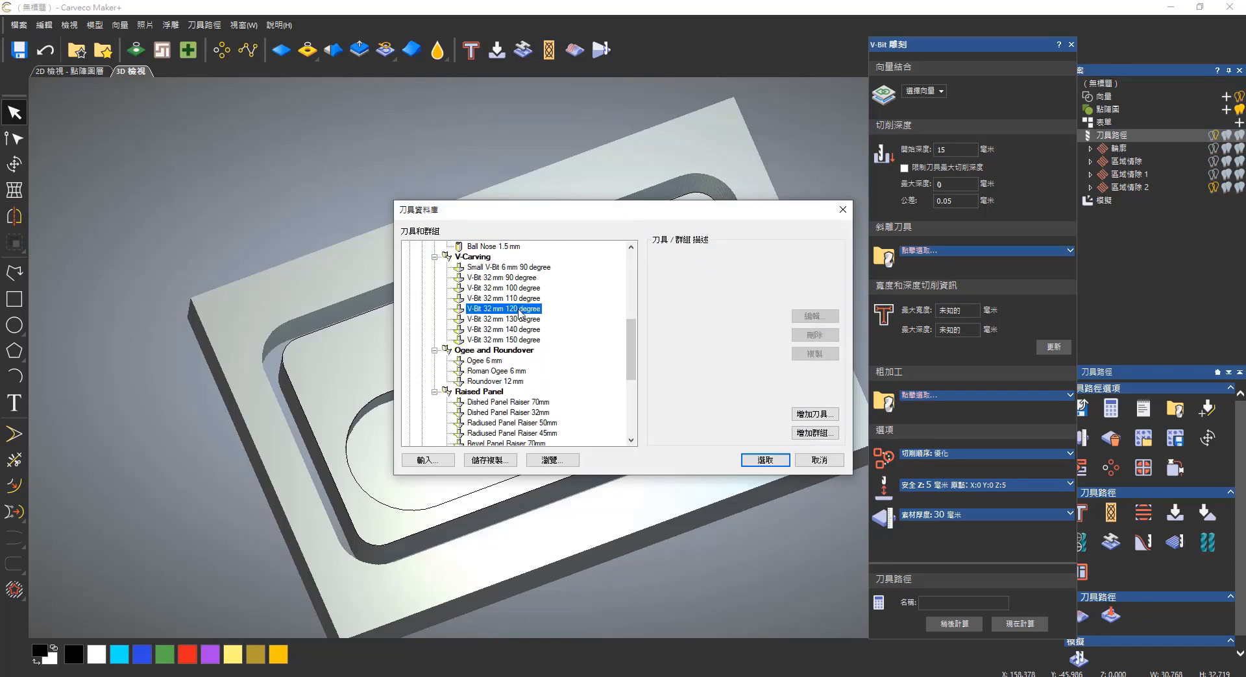
click(774, 464)
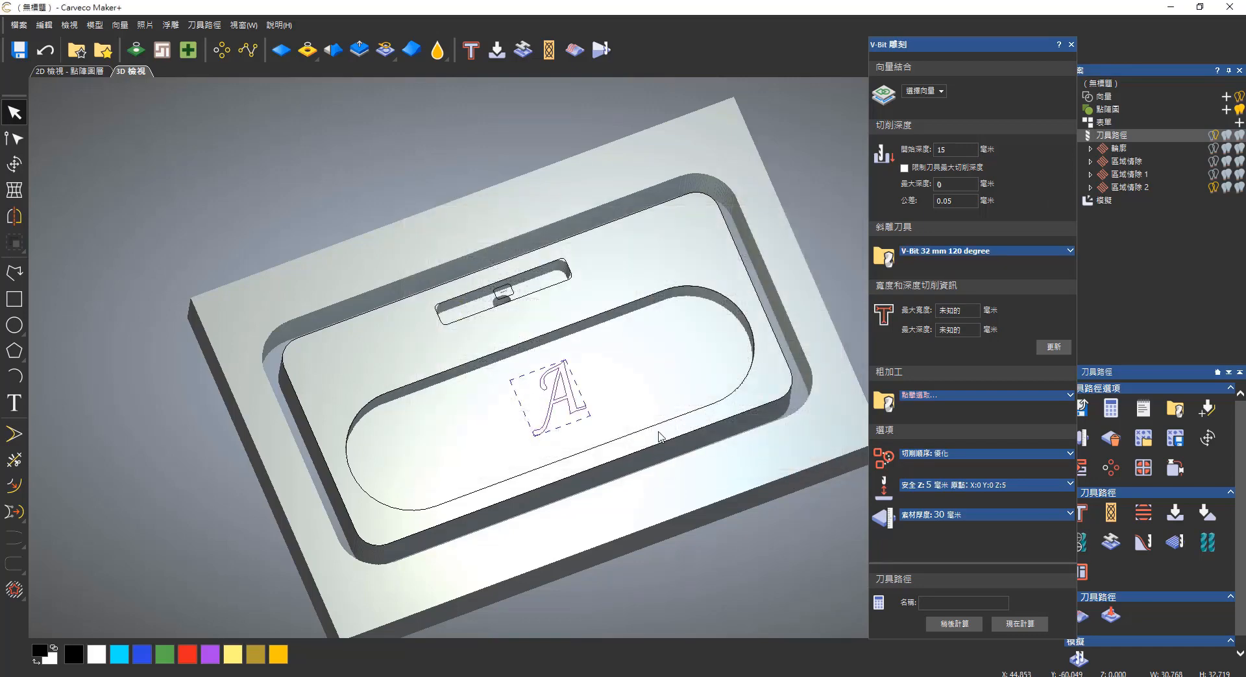
Update the maximum cut width and depth information for the letter A, and calculate the V-Bit carving
drag(659, 433, 692, 413)
click(1060, 348)
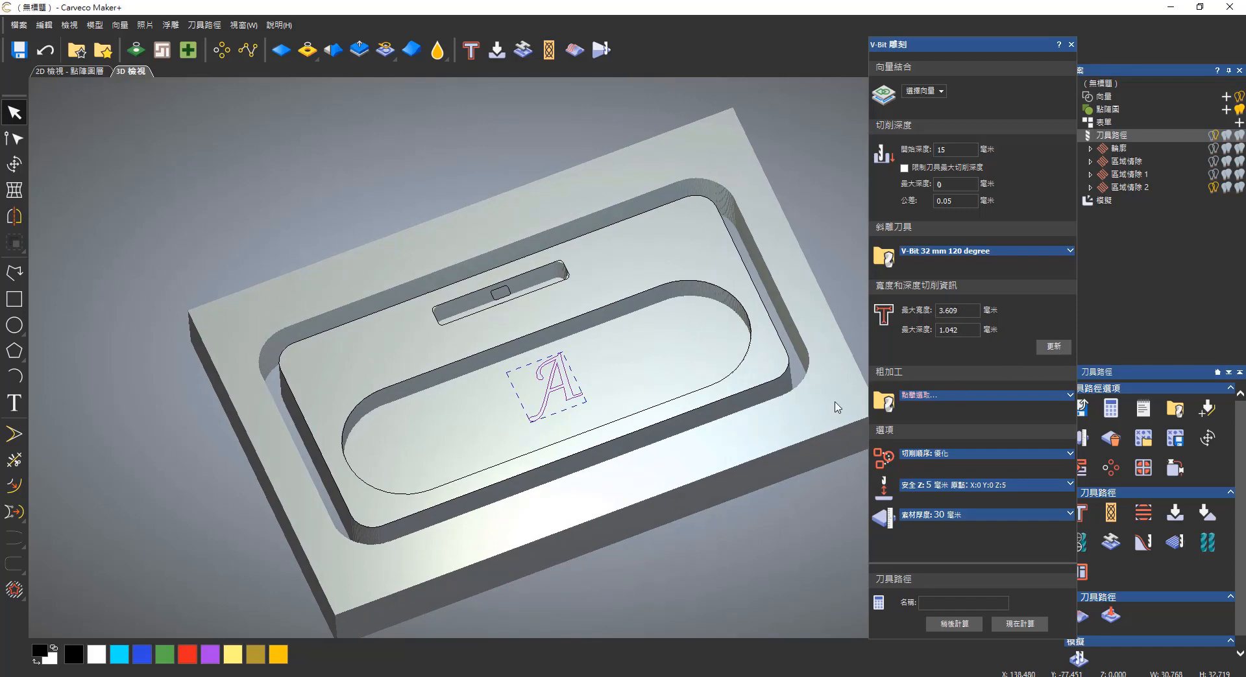
drag(835, 402, 791, 374)
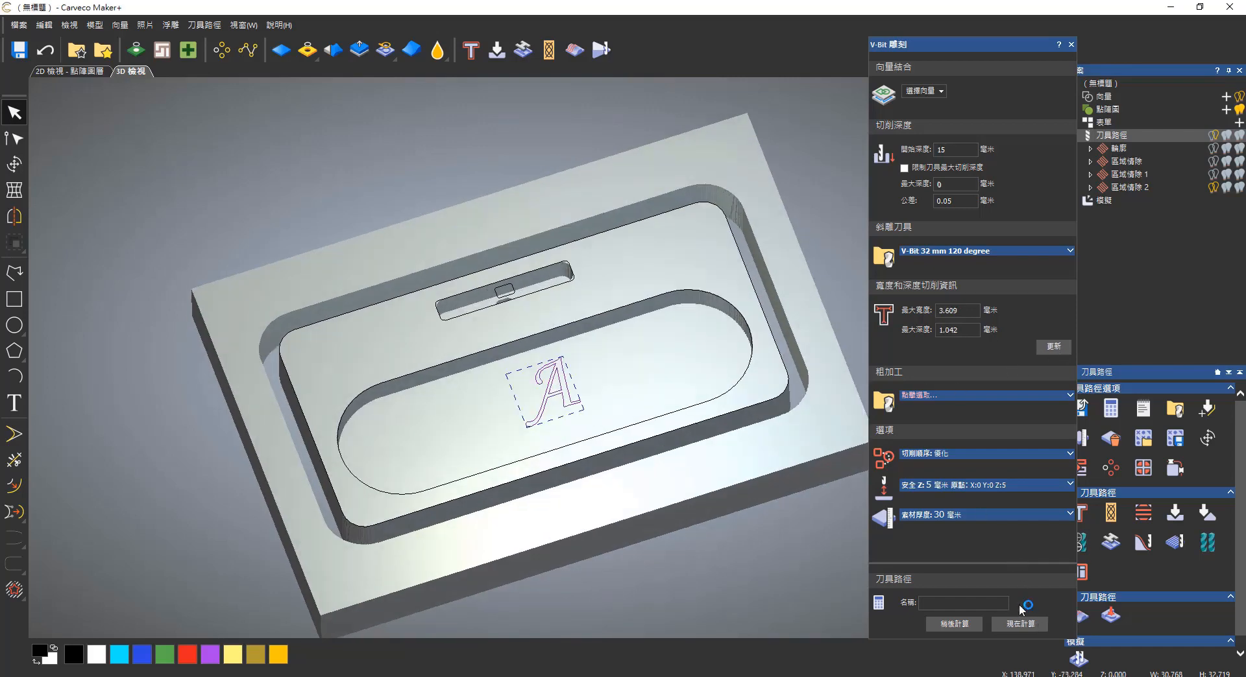
click(1072, 44)
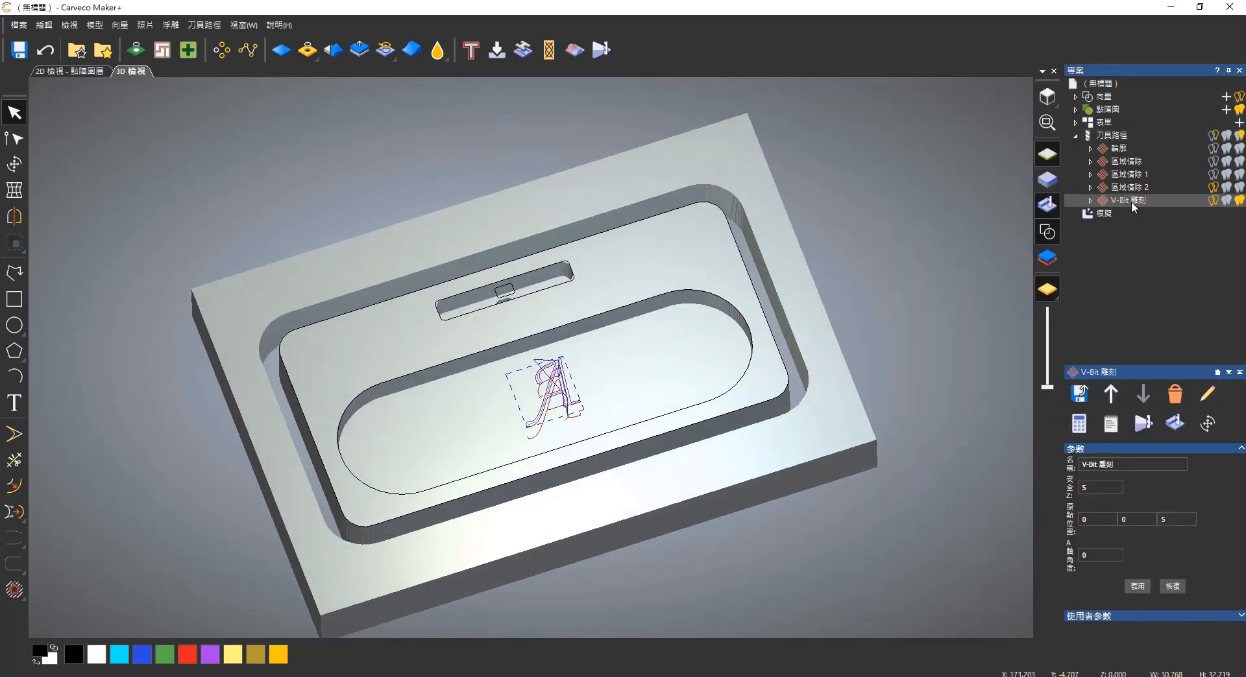
Simulate the V-Bit carving and inspect the engraved letter A up close from several angles
click(1143, 423)
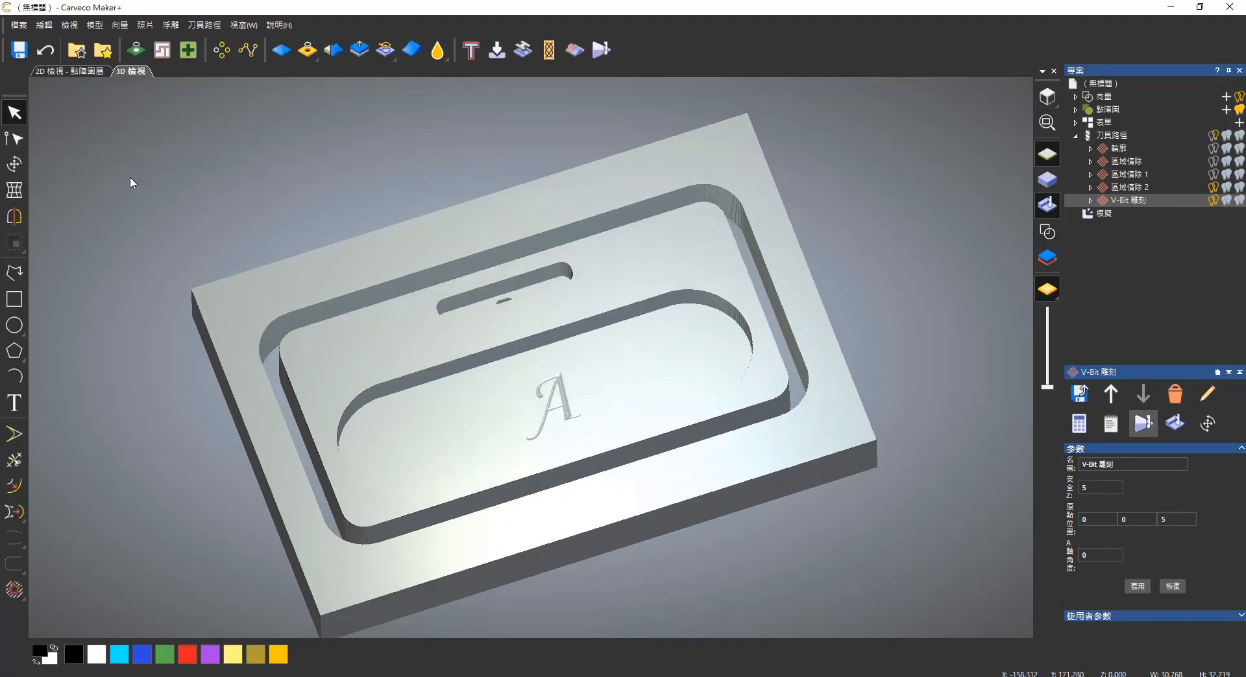
drag(622, 428, 573, 411)
scroll(573, 411, up, 4)
scroll(547, 300, down, 1)
drag(547, 300, 548, 261)
scroll(592, 328, down, 3)
drag(592, 328, 617, 286)
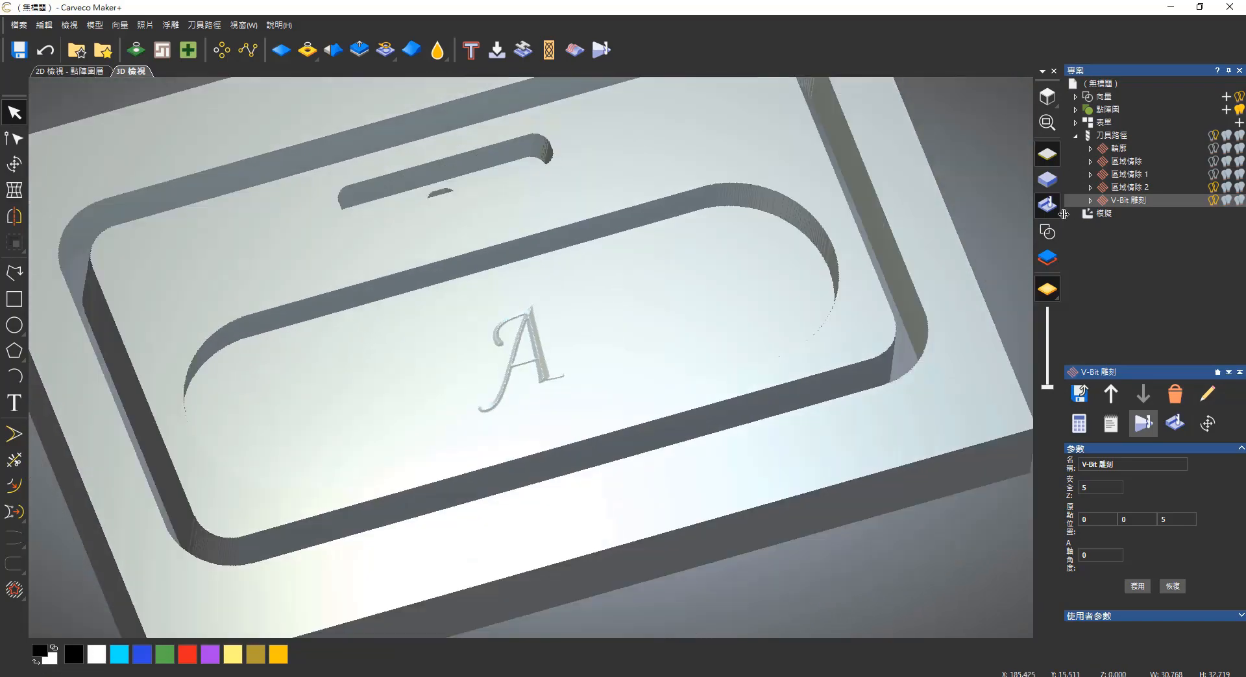
Display the vectors in top view, and offset the tray's rounded outline outward by 2 mm
click(1046, 231)
middle_drag(867, 259, 873, 313)
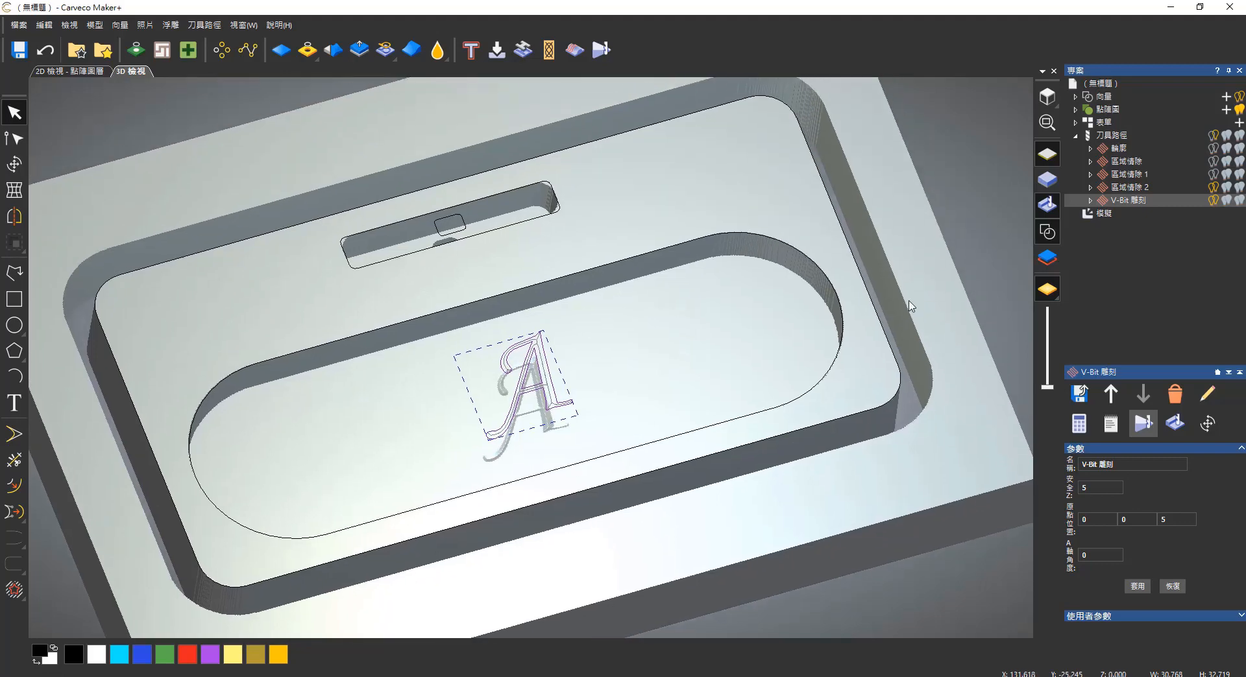
click(1046, 97)
scroll(713, 373, up, 2)
click(714, 316)
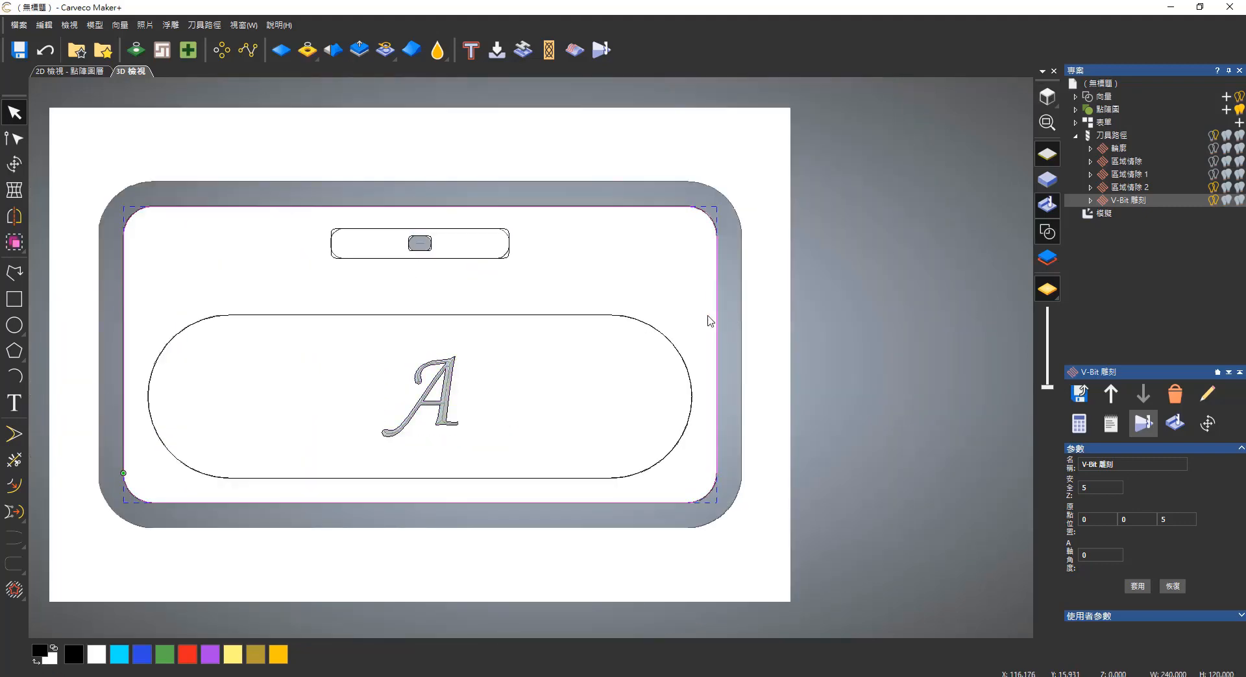
click(14, 485)
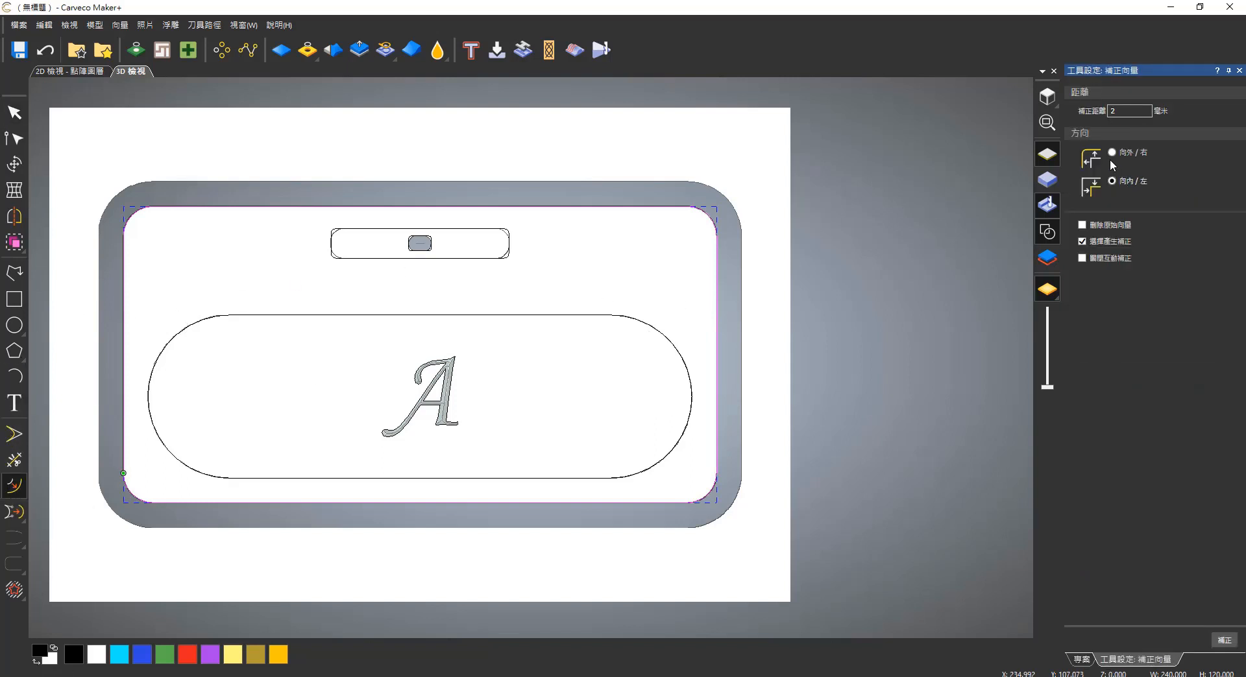
click(1222, 640)
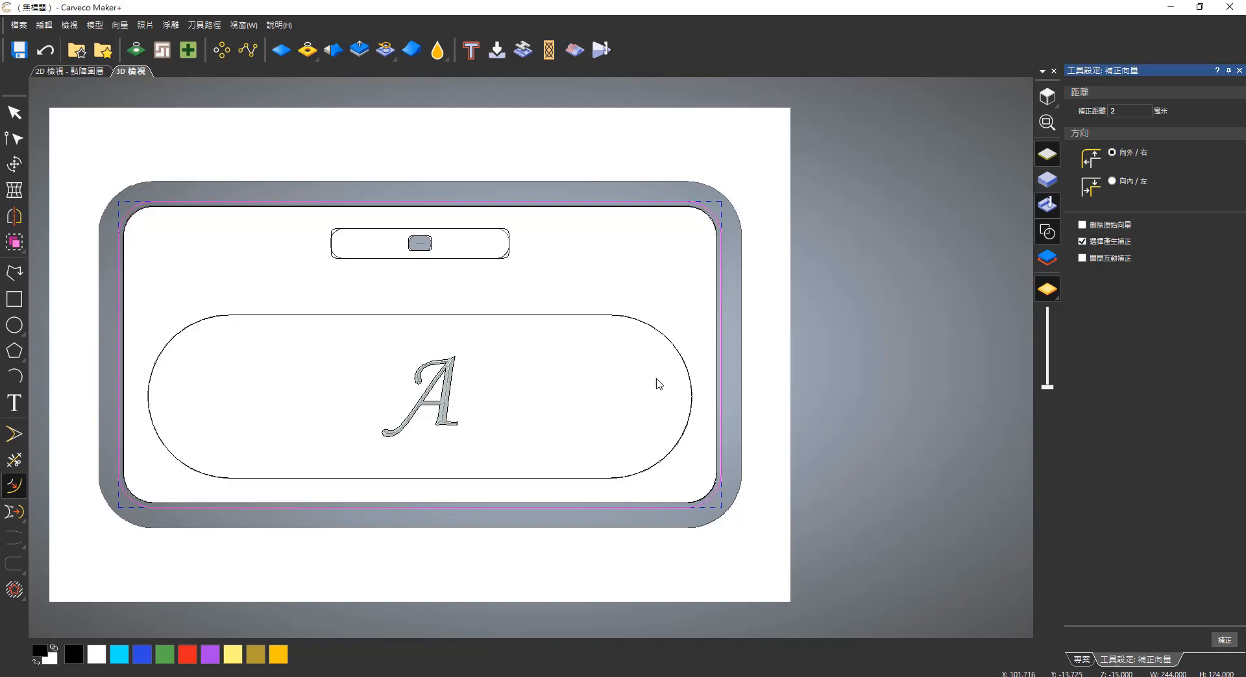
Offset the large slot's outline inward by 2 mm
click(663, 342)
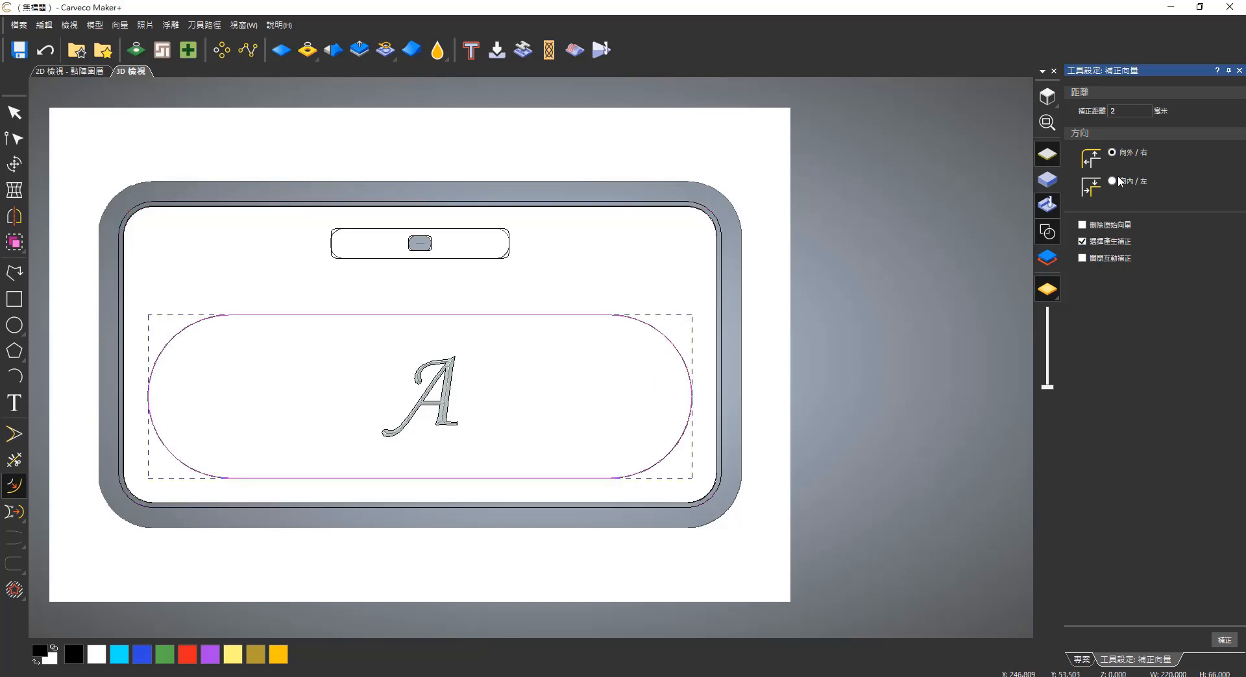
click(1223, 640)
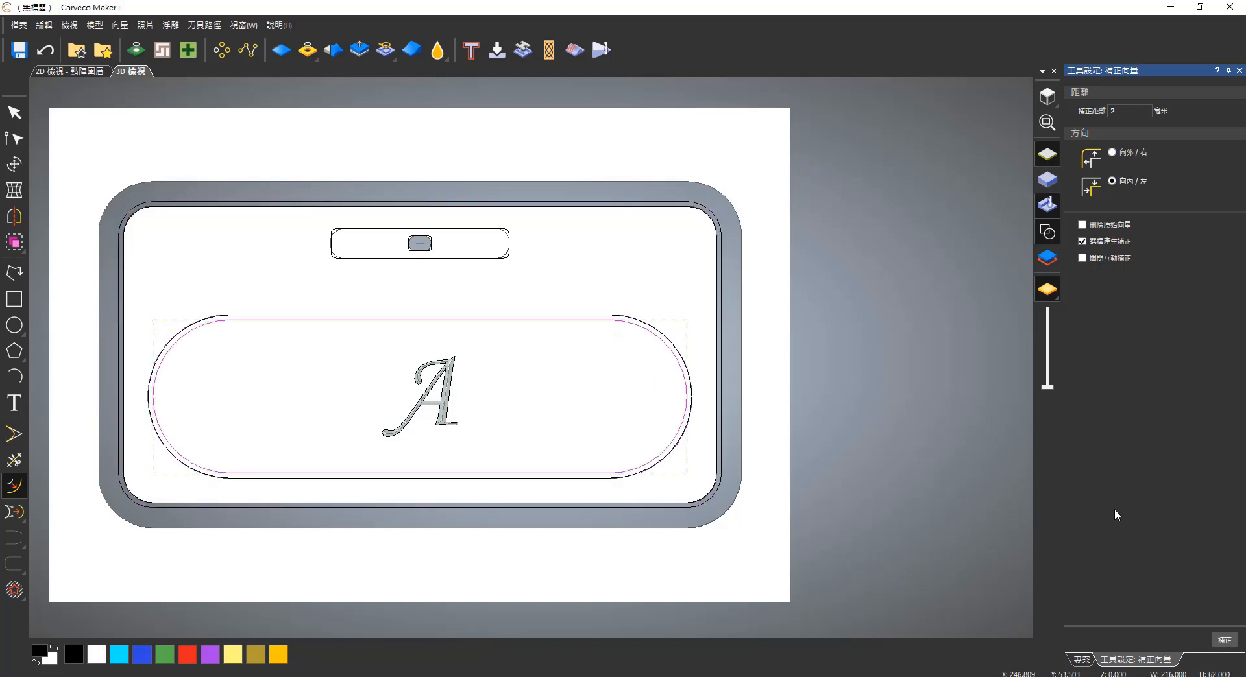
click(1237, 70)
Start a profile toolpath that follows along (沿著) both offset outlines, with a start depth of 0 and an end depth of 2 mm
click(729, 270)
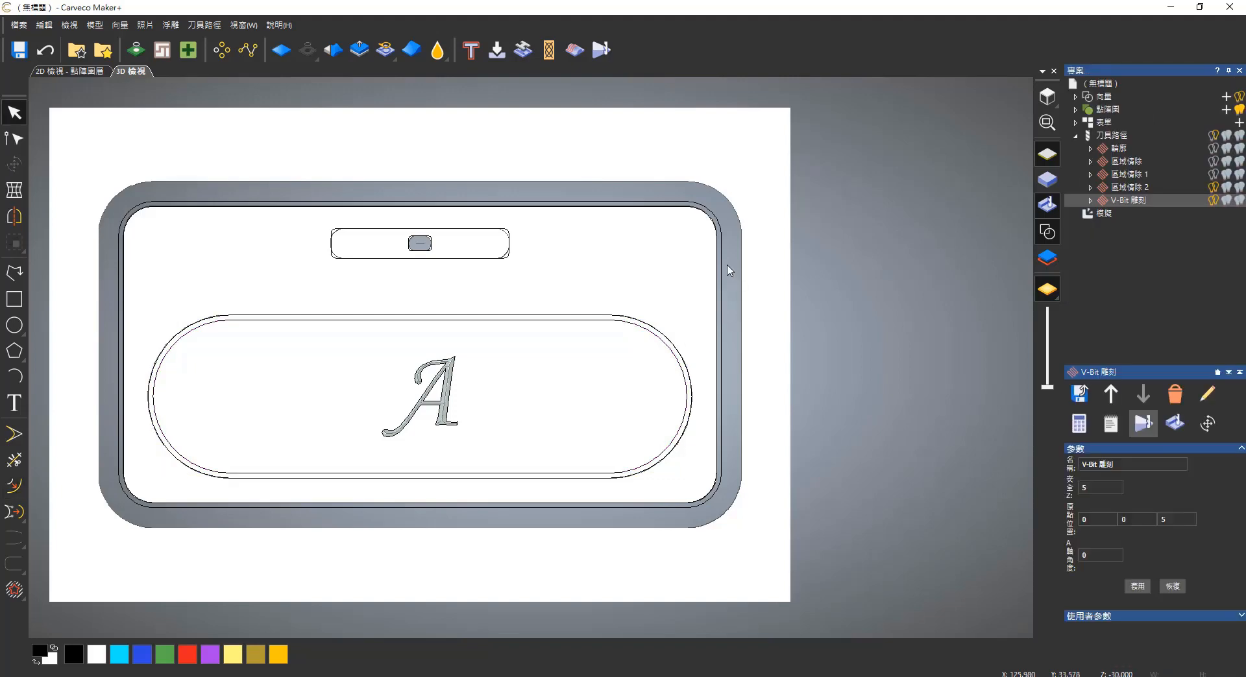
scroll(722, 290, up, 3)
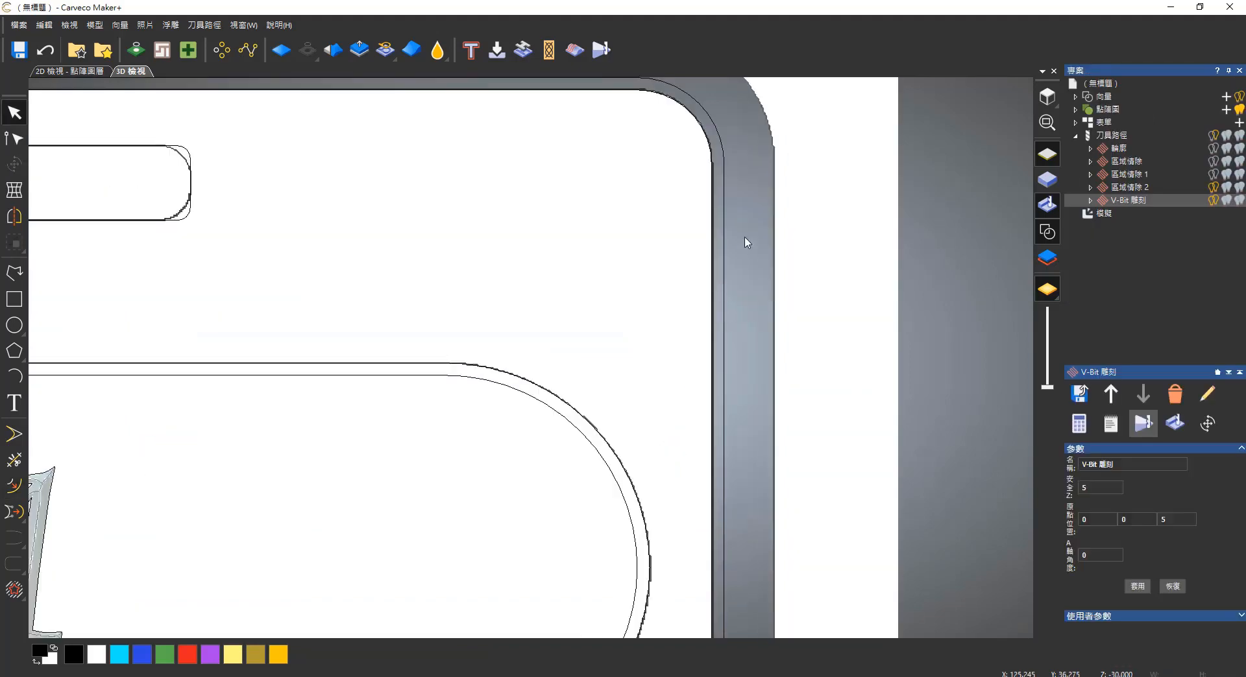
click(723, 263)
scroll(566, 428, down, 3)
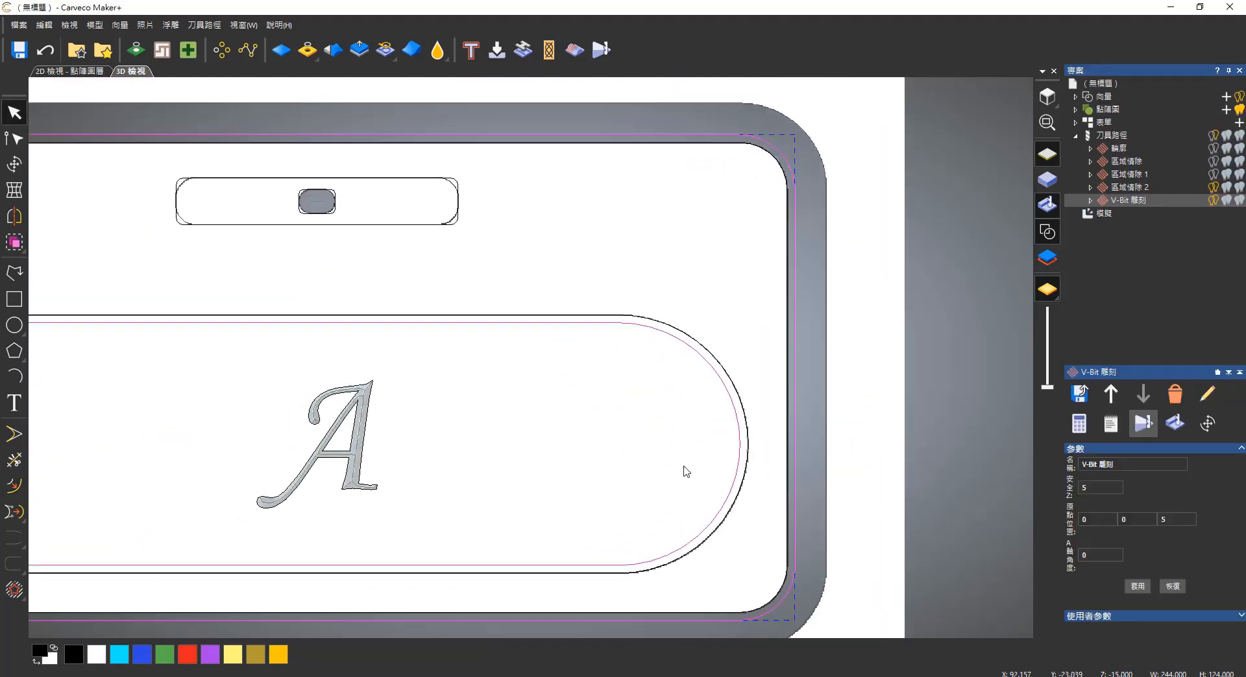
click(1125, 130)
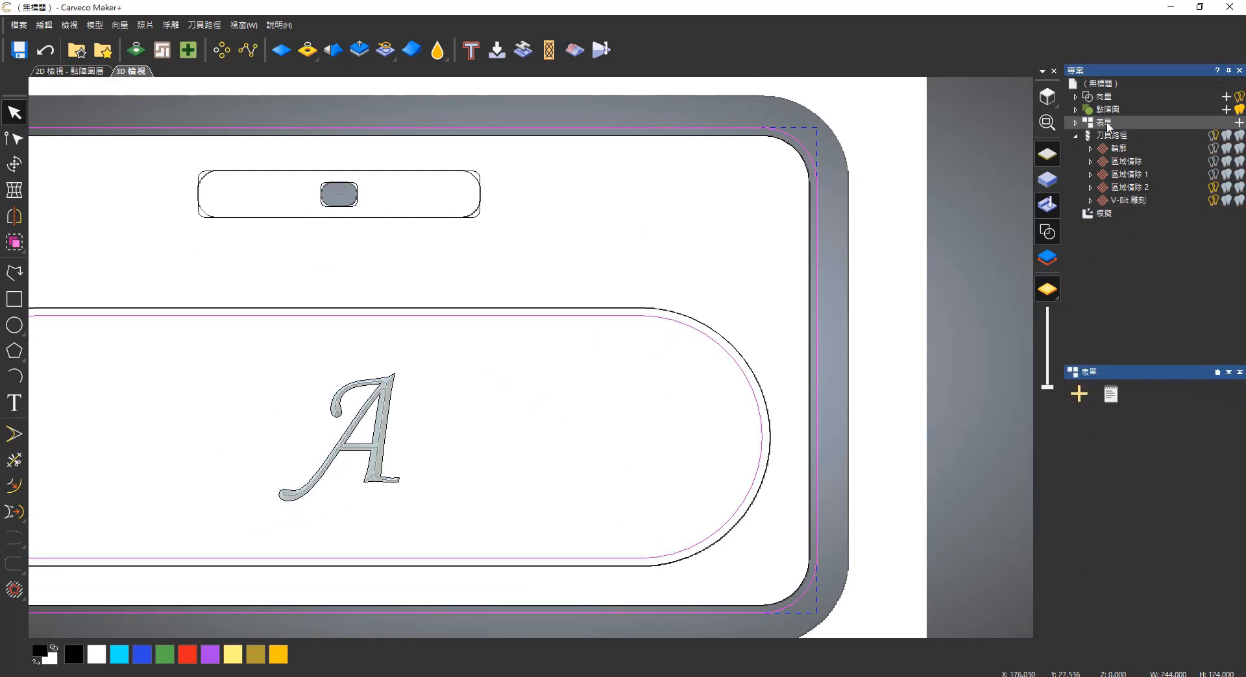
click(1115, 137)
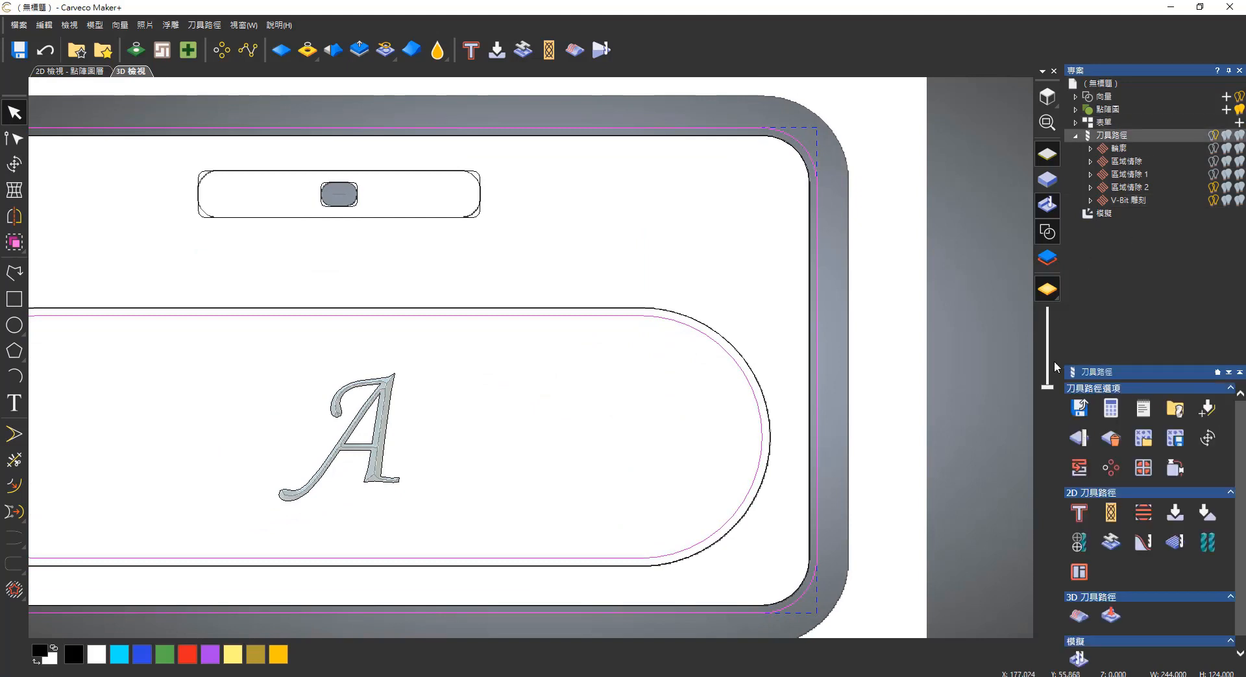
click(1076, 516)
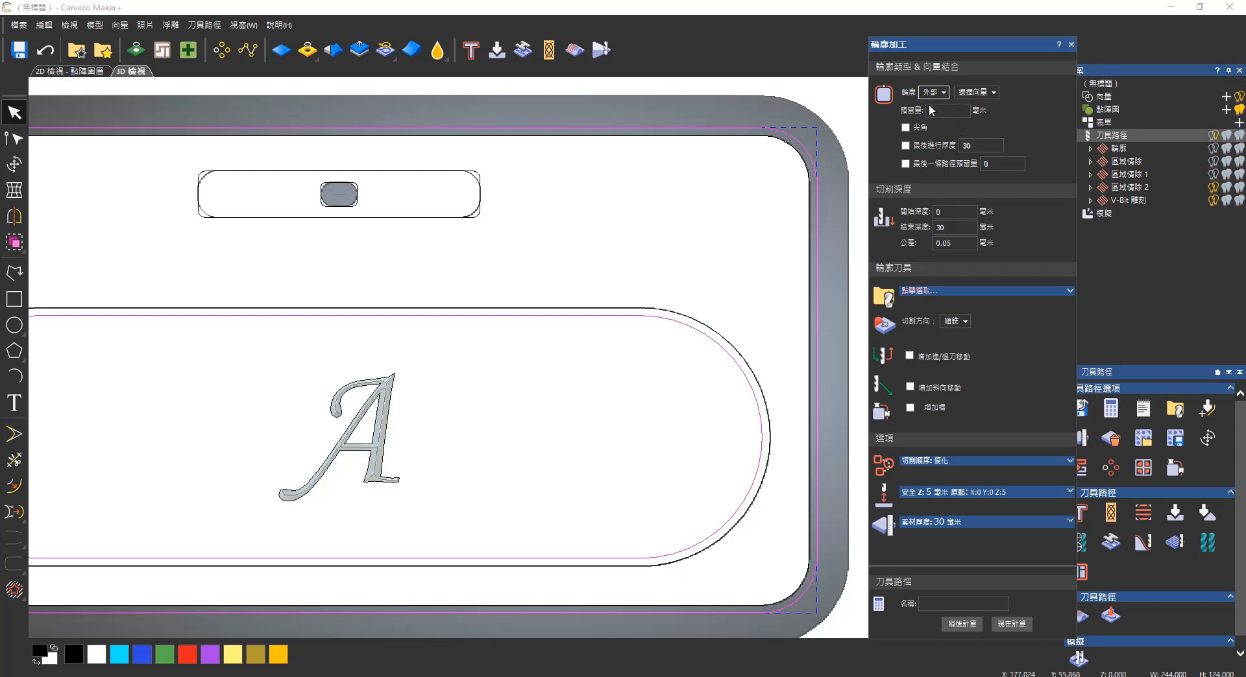
key(Tab)
click(933, 92)
click(932, 113)
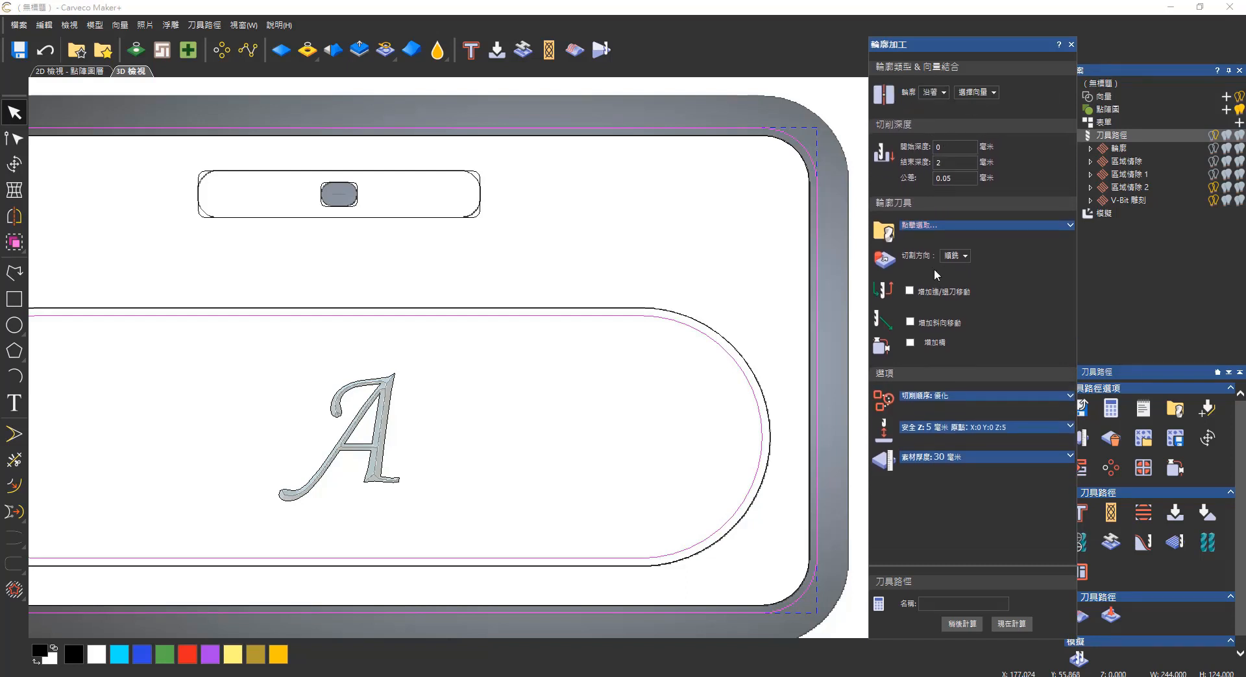
Assign the V-Bit 32 mm 120 degree tool from Wood or Plastic to the profile toolpath and calculate it immediately
click(978, 227)
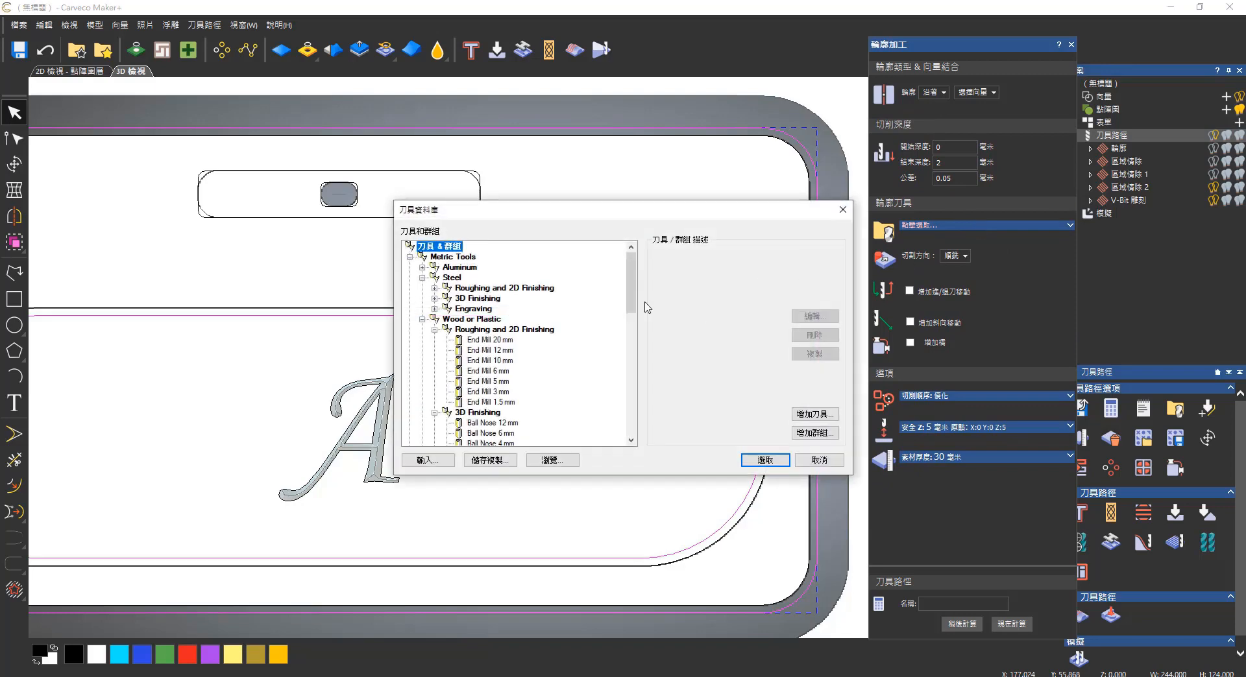
scroll(608, 357, down, 5)
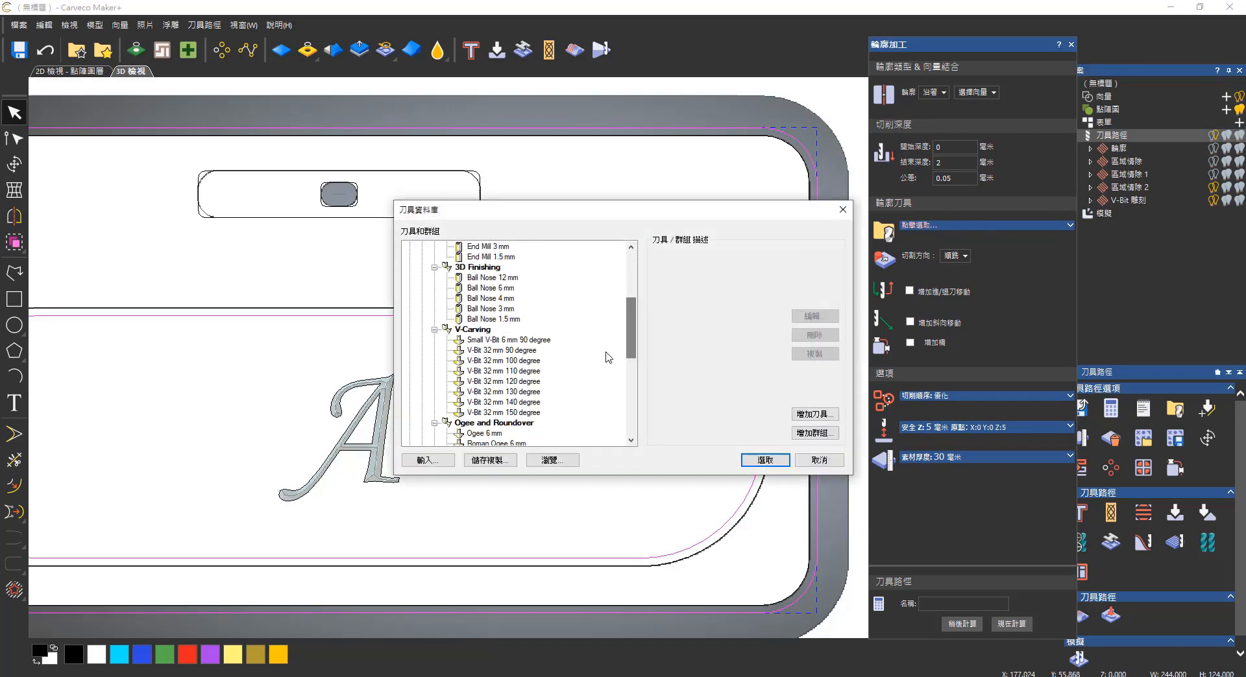
click(509, 381)
click(765, 461)
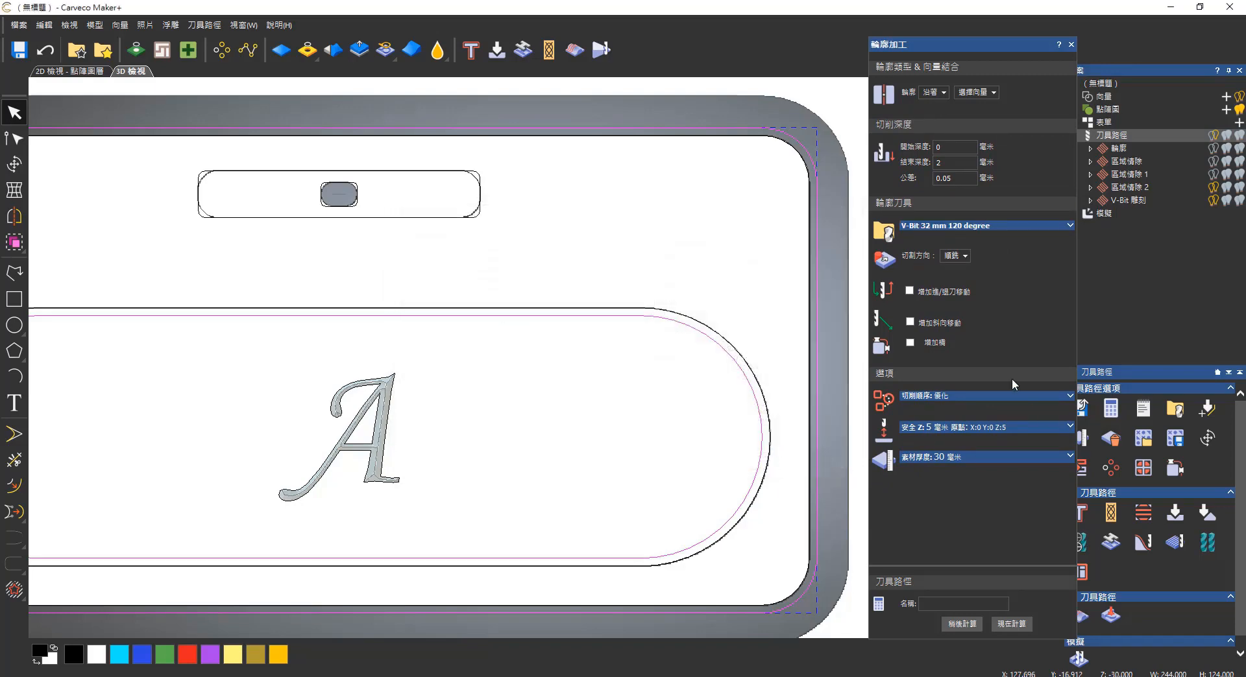
click(1016, 624)
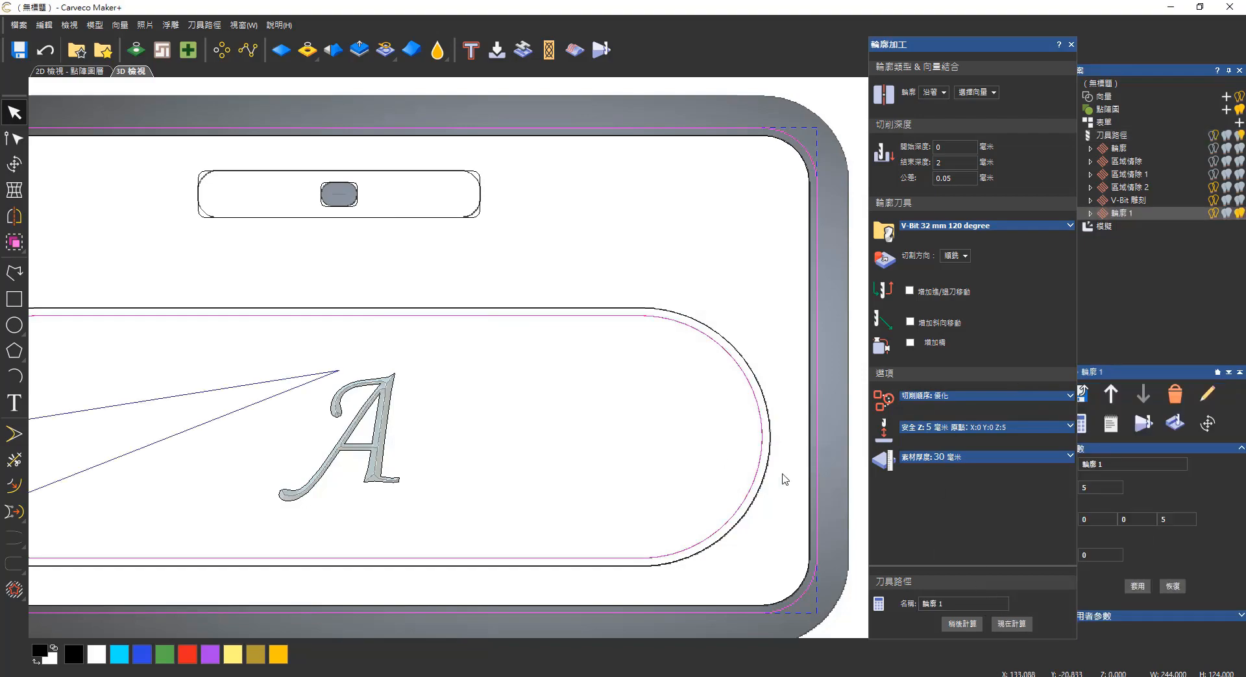
click(1071, 44)
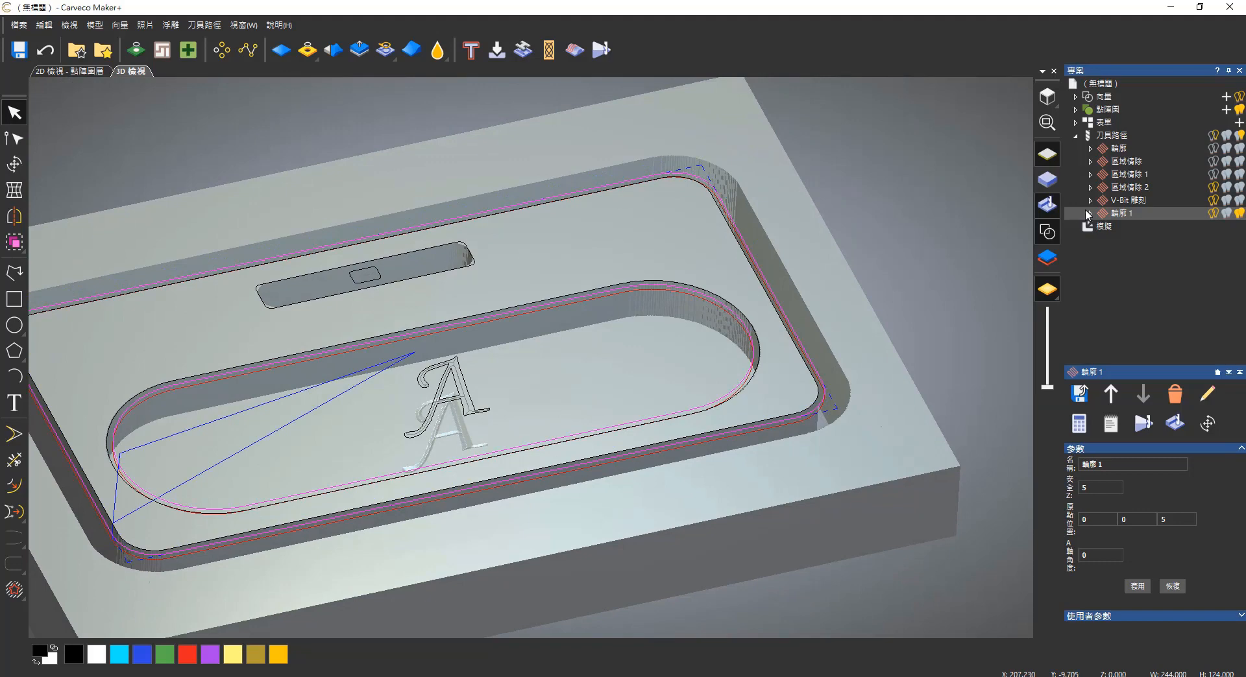
Simulate the new V-bit profile toolpath and inspect the chamfered edges of the whole tray
click(1152, 425)
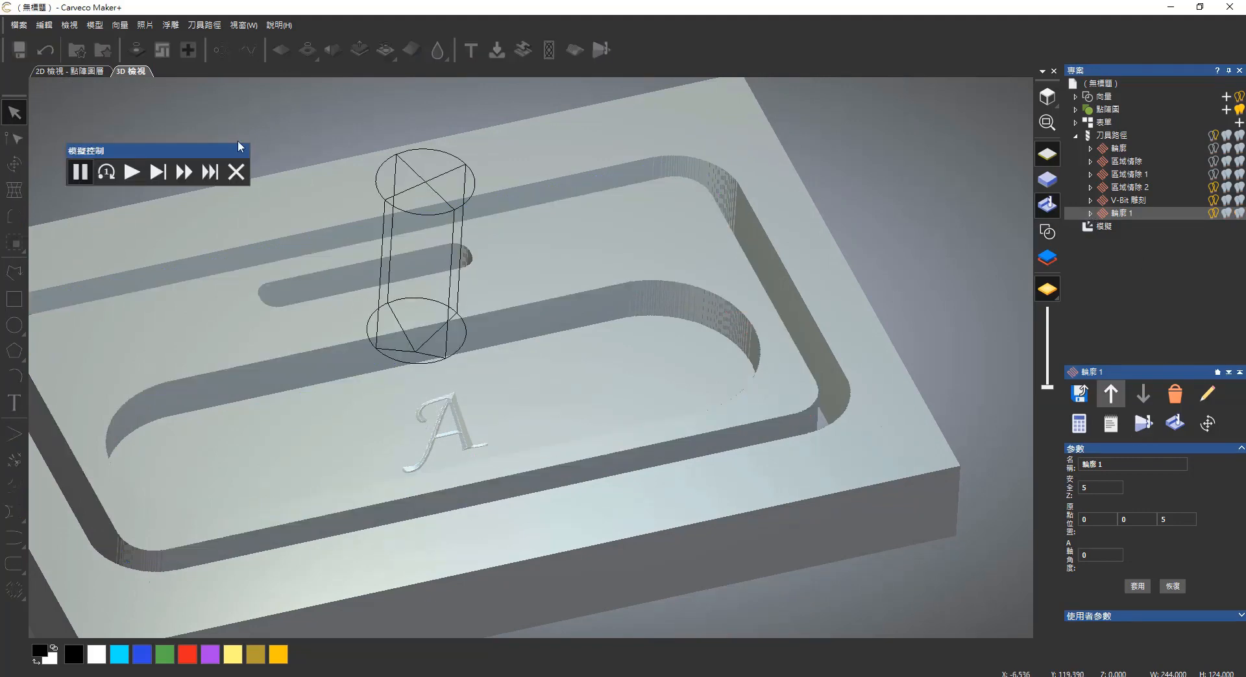
click(136, 174)
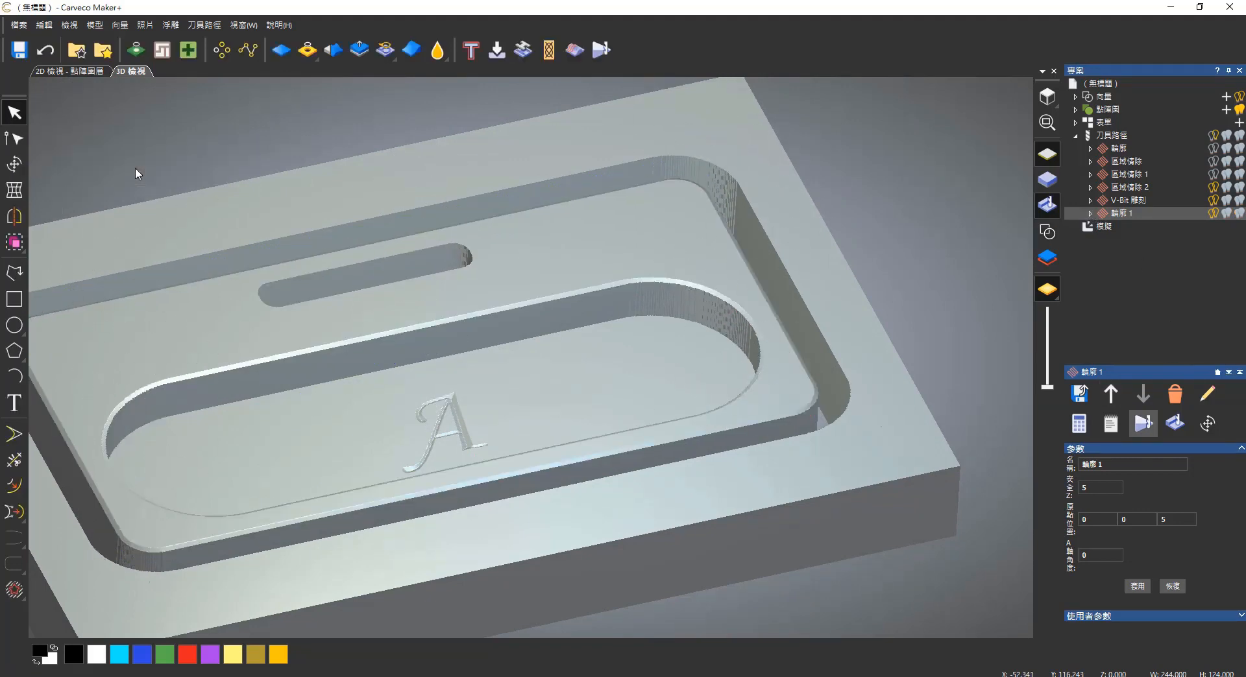
scroll(417, 280, down, 2)
mouse_move(418, 281)
mouse_down()
mouse_move(625, 433)
mouse_move(556, 352)
mouse_move(724, 285)
mouse_move(604, 339)
mouse_move(637, 325)
mouse_move(627, 426)
mouse_up()
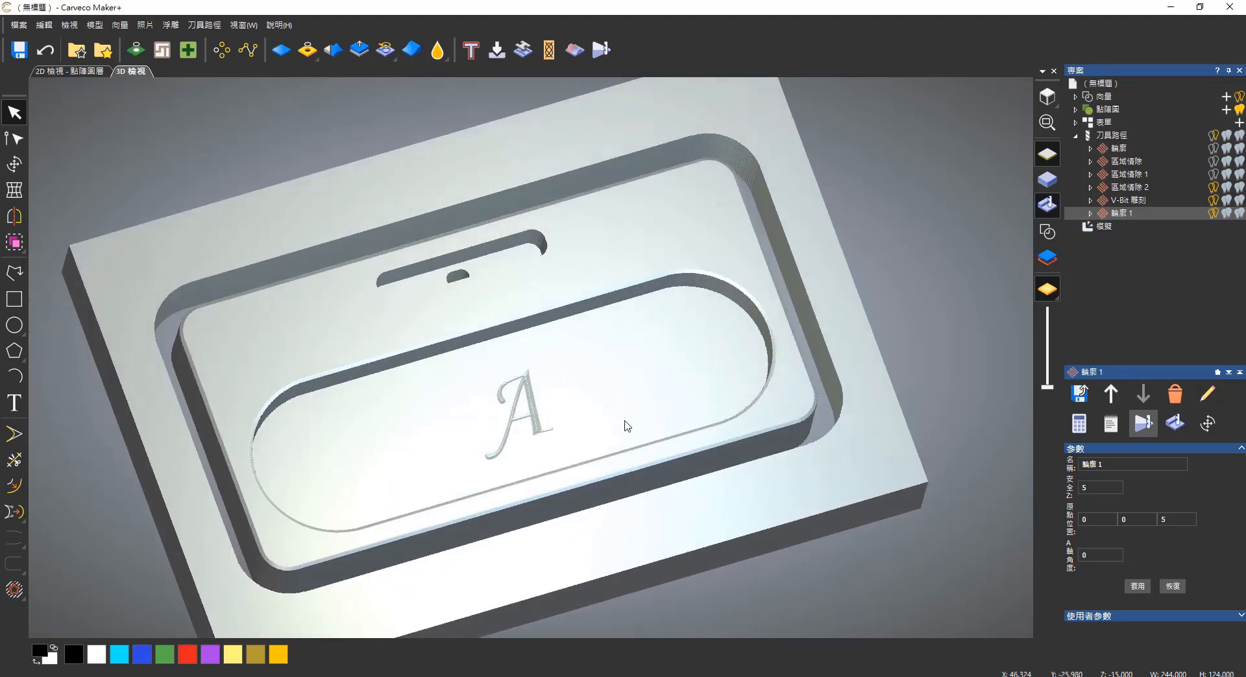
Automatically delete the waste material surrounding the tray in the simulation
click(1108, 228)
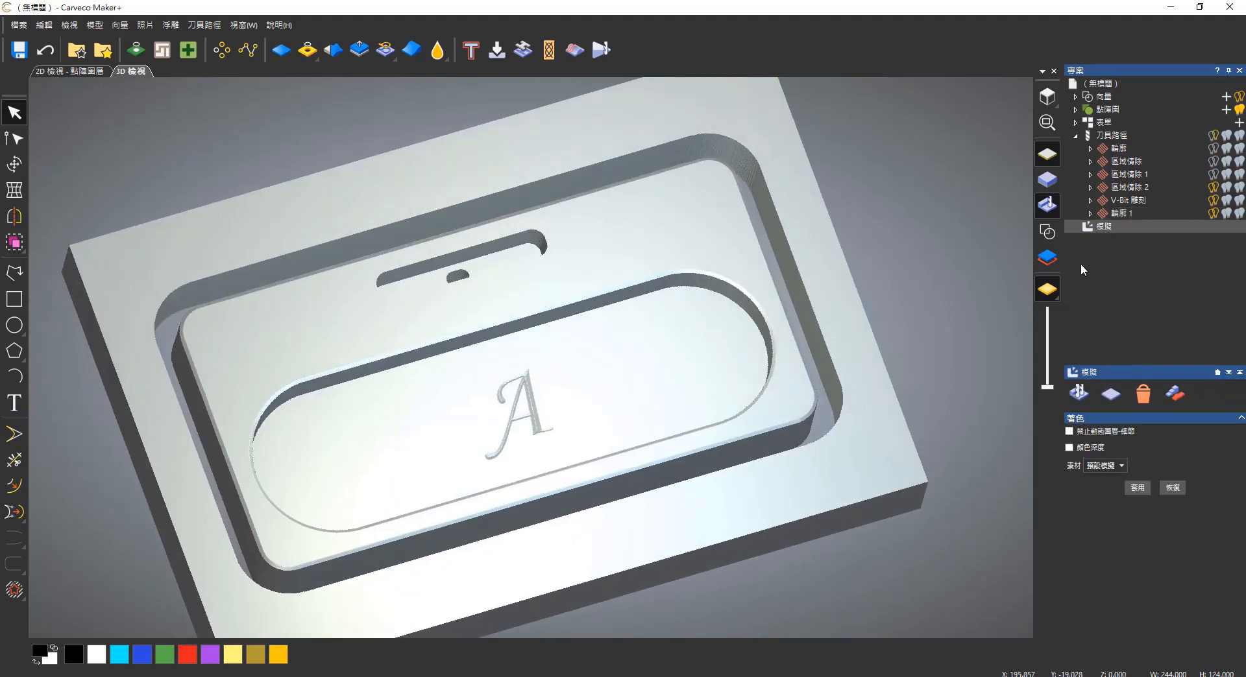
click(1171, 393)
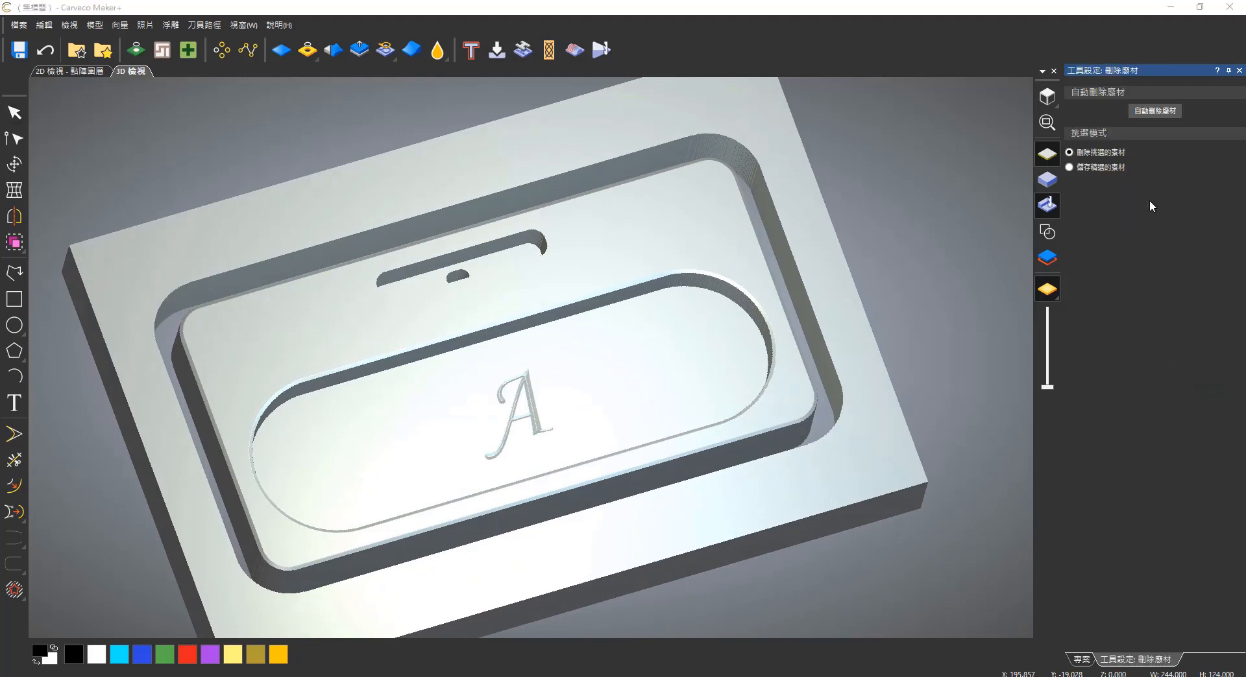
click(1152, 113)
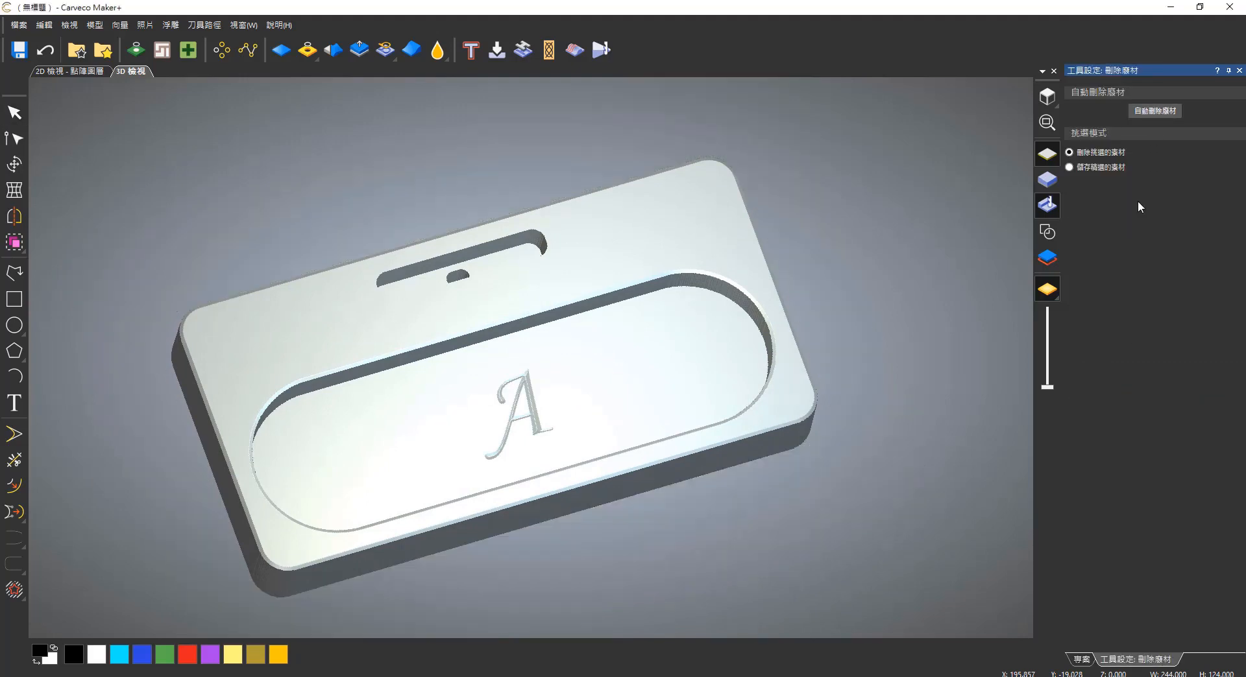
click(1239, 71)
Shade the simulated tray with the Light Oak (V) material and view it from a lower angle
click(1107, 467)
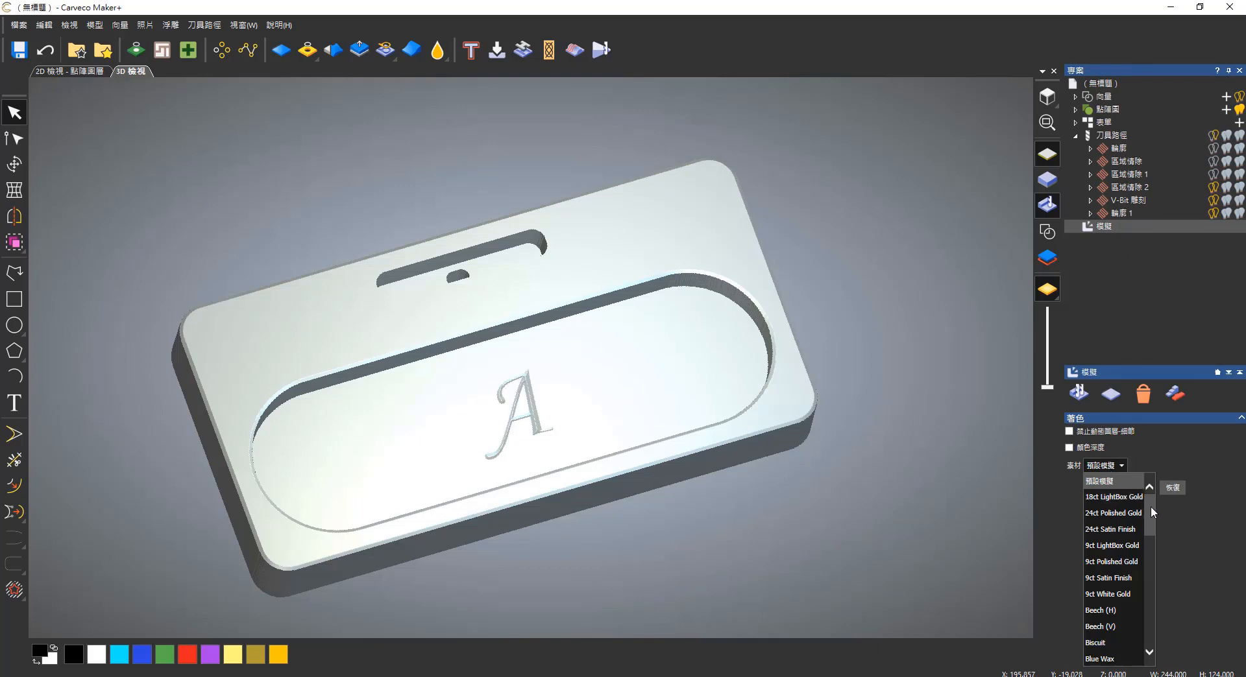
drag(1150, 508, 1150, 563)
click(1111, 557)
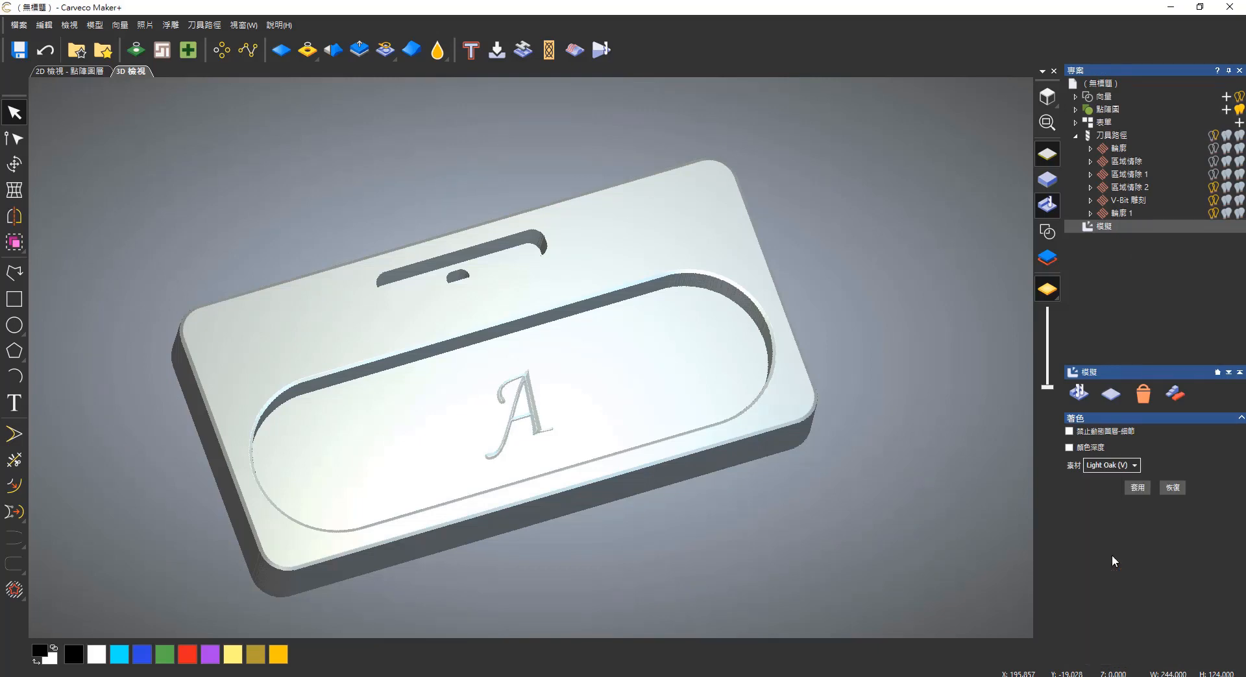
drag(483, 409, 618, 533)
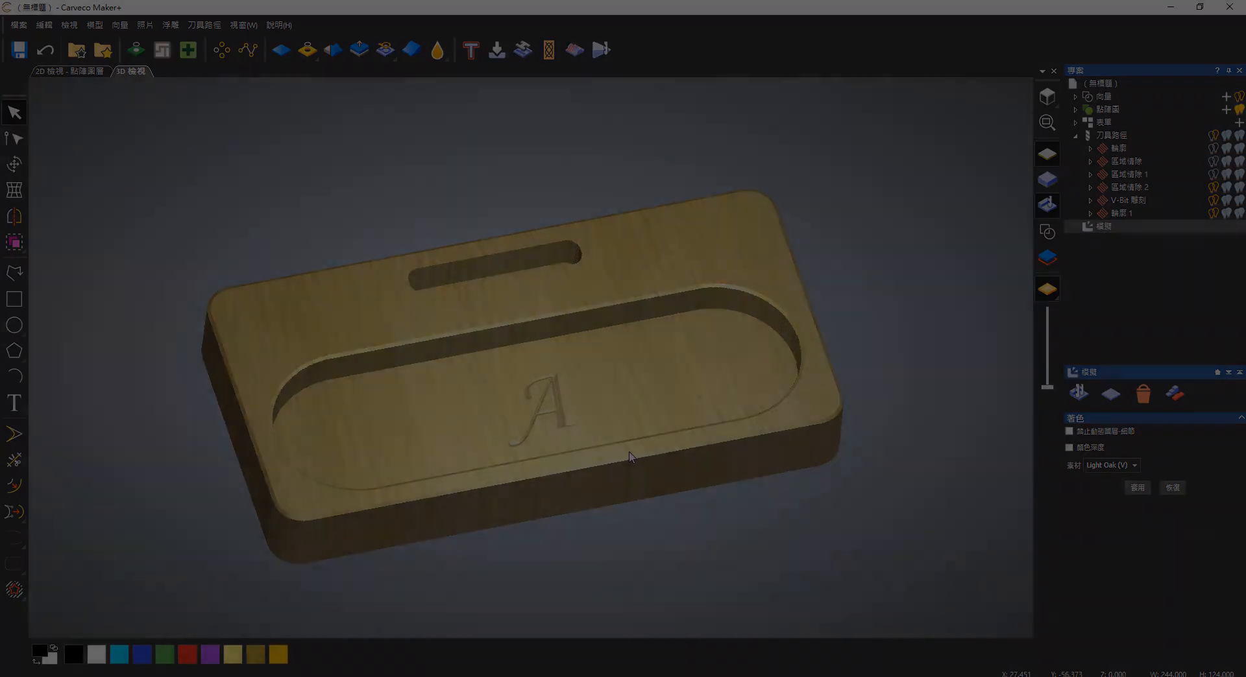